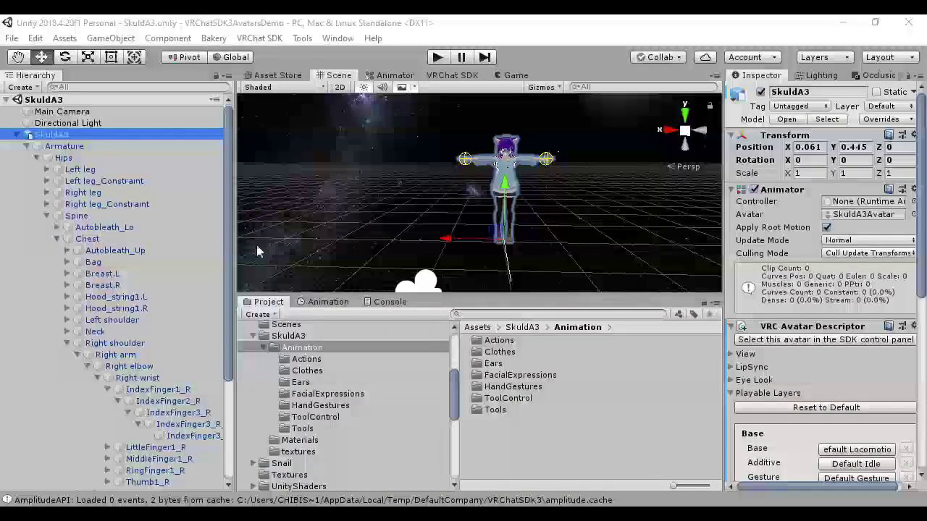
Select the SkuldA3 avatar and review its descriptor's playable layers and expressions settings
click(69, 125)
click(64, 135)
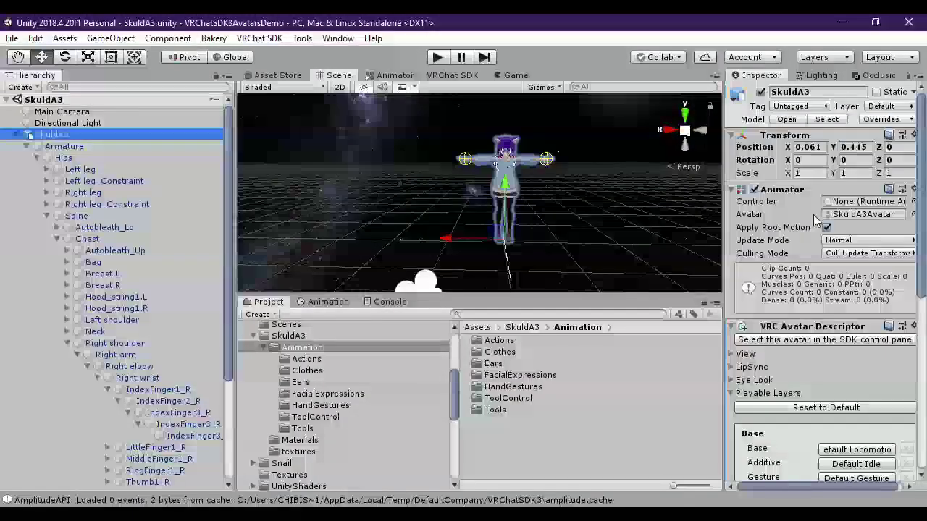
scroll(773, 207, down, 10)
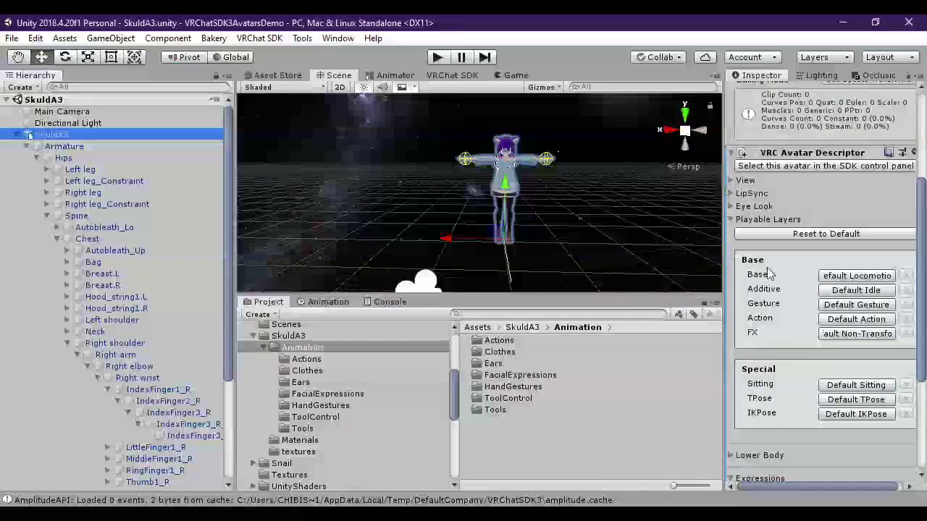
scroll(772, 262, down, 1)
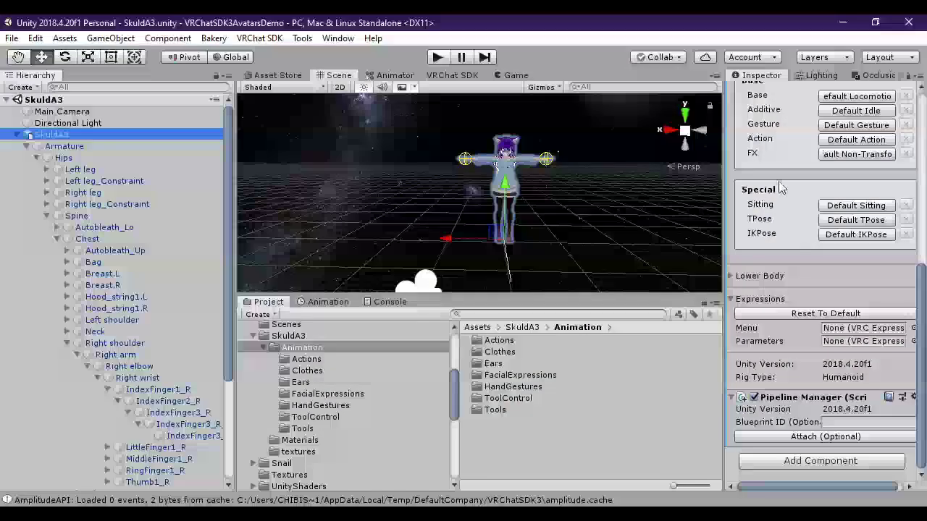
scroll(779, 181, up, 4)
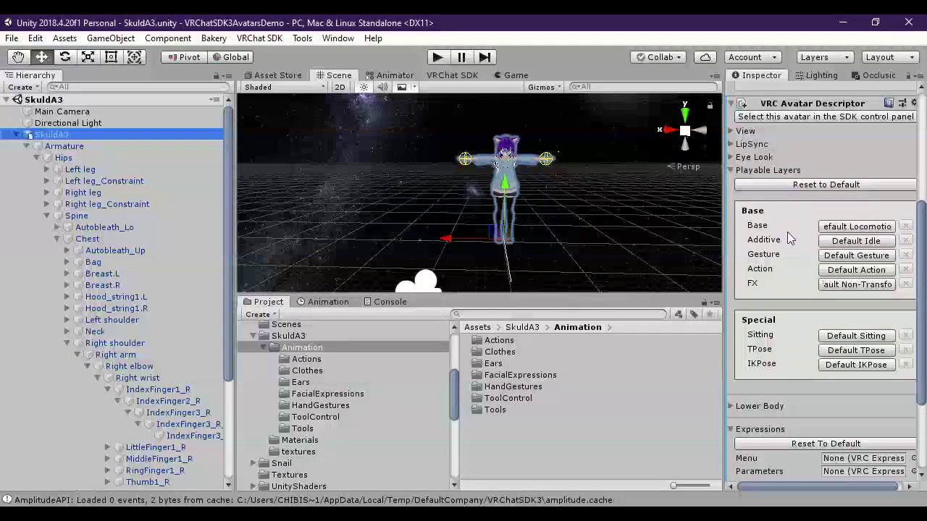
scroll(789, 238, down, 4)
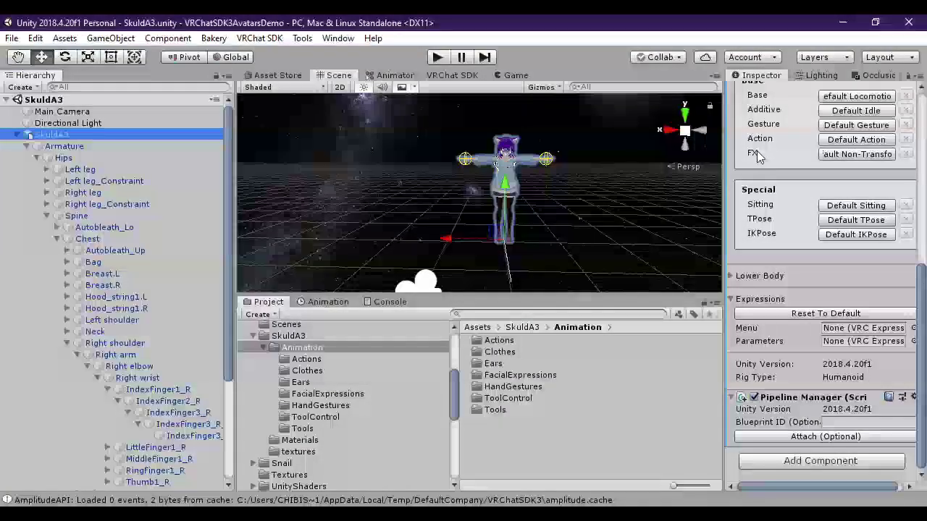
scroll(804, 188, up, 7)
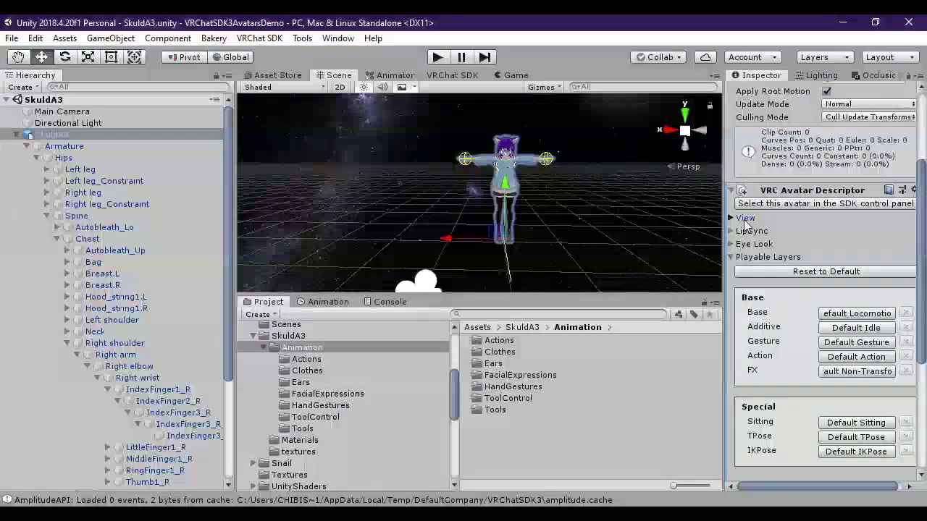
Inspect the View, LipSync and Eye Look sections of SkuldA3's avatar descriptor and look through the avatar's object hierarchy
click(731, 217)
click(731, 218)
click(731, 231)
click(731, 231)
double_click(735, 244)
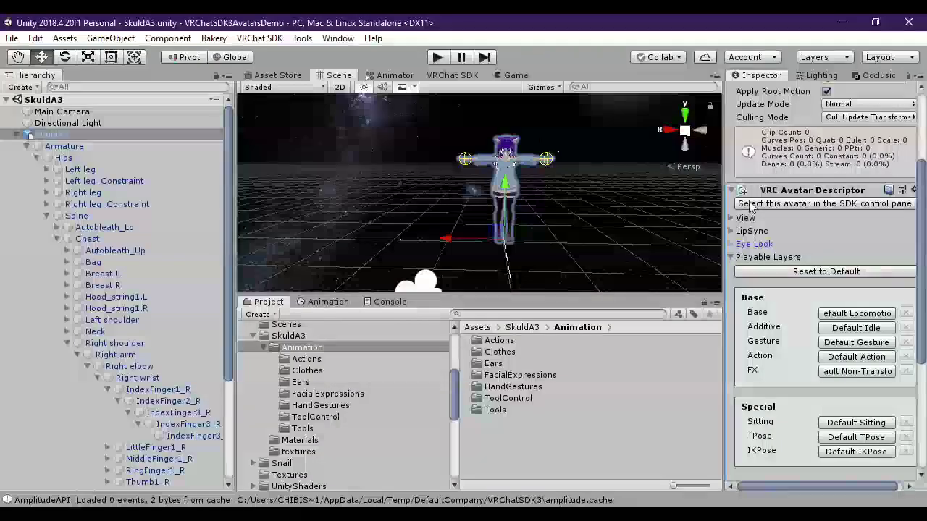
scroll(749, 243, up, 3)
scroll(760, 236, down, 4)
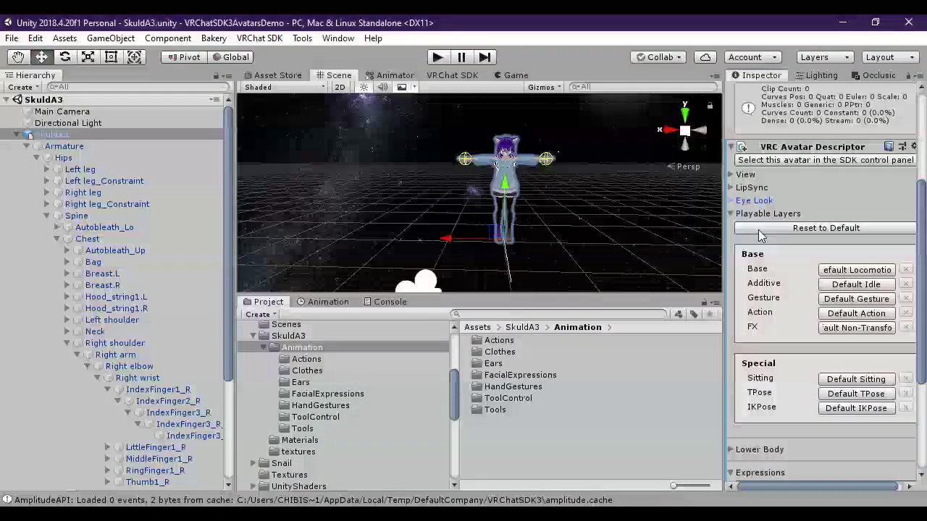
scroll(753, 283, down, 6)
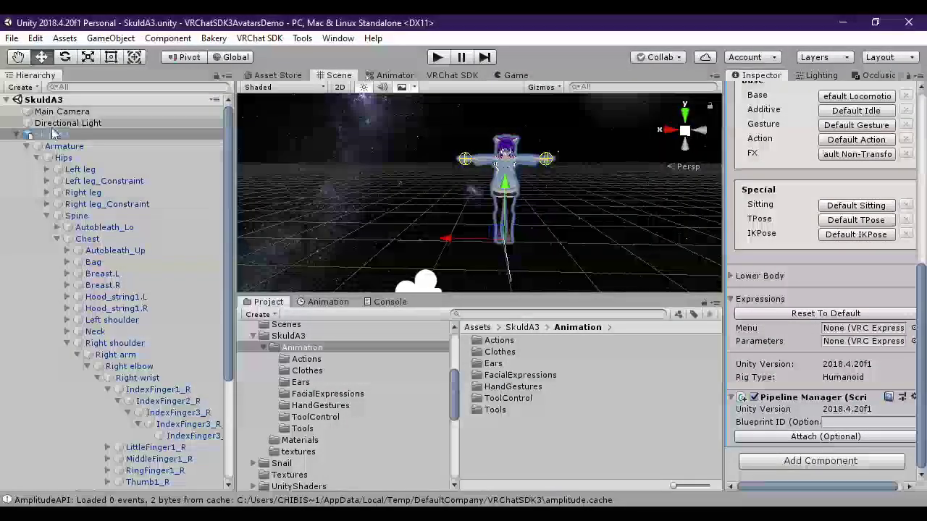
scroll(192, 340, down, 5)
scroll(196, 352, up, 2)
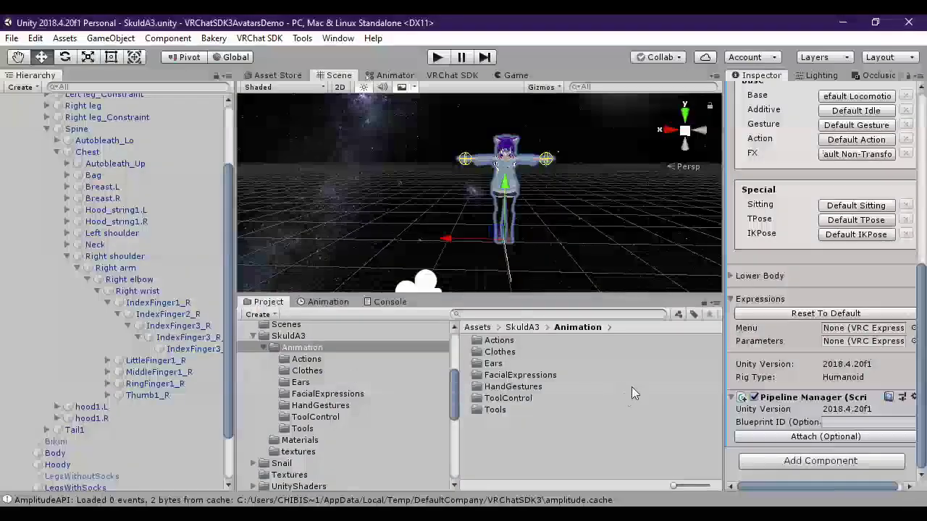
Create a VRChat Expressions Menu asset named Tools in the SkuldA3 Animation folder
right_click(493, 422)
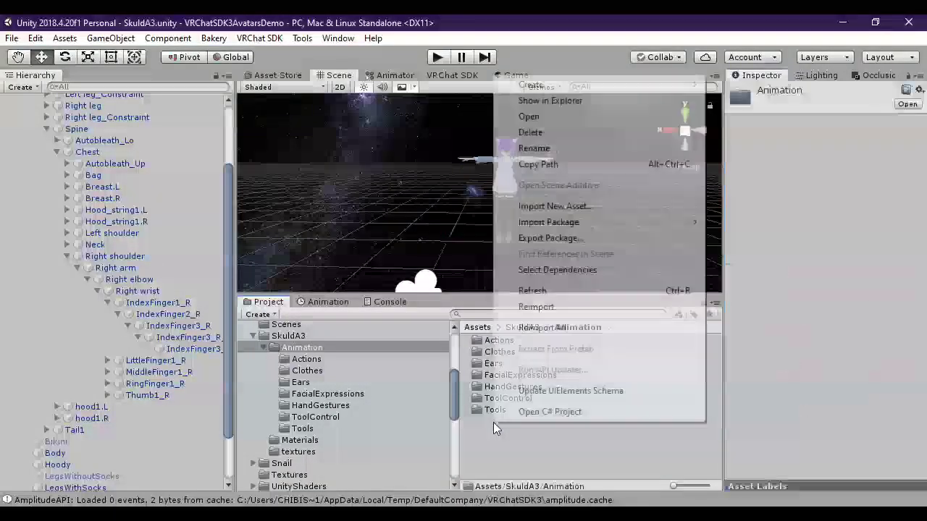
mouse_move(579, 85)
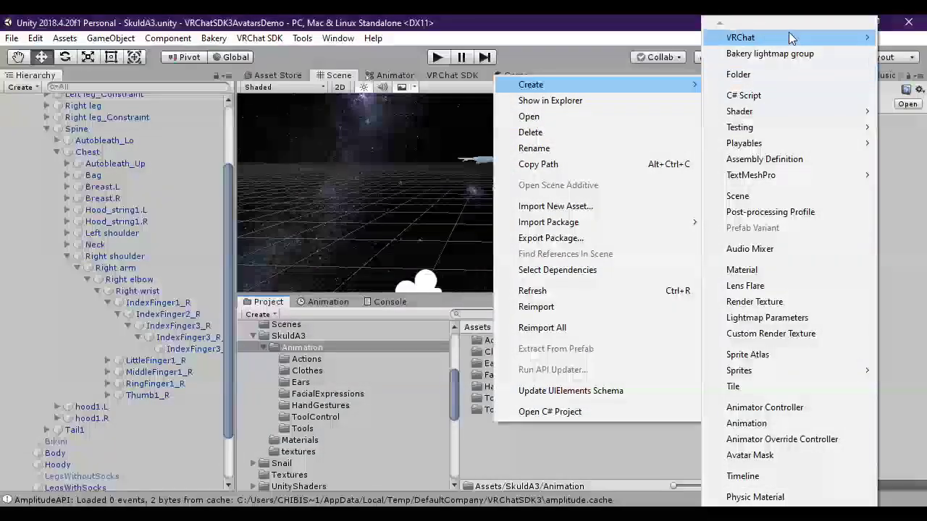
mouse_move(788, 35)
mouse_move(675, 42)
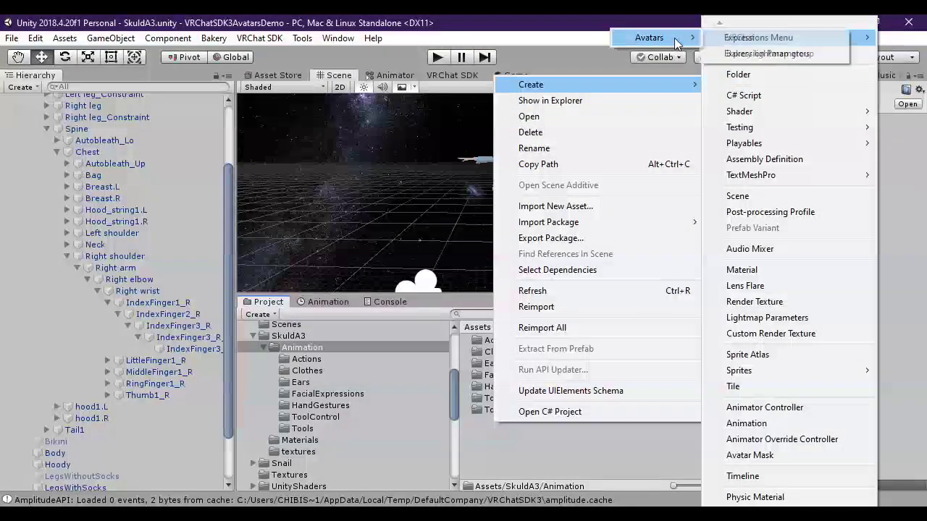
click(760, 37)
text(Tools)
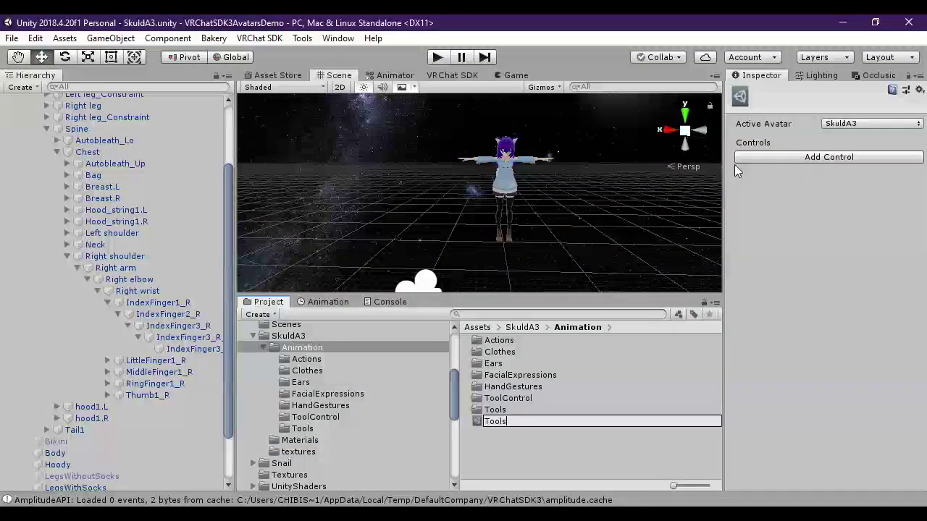
key(Return)
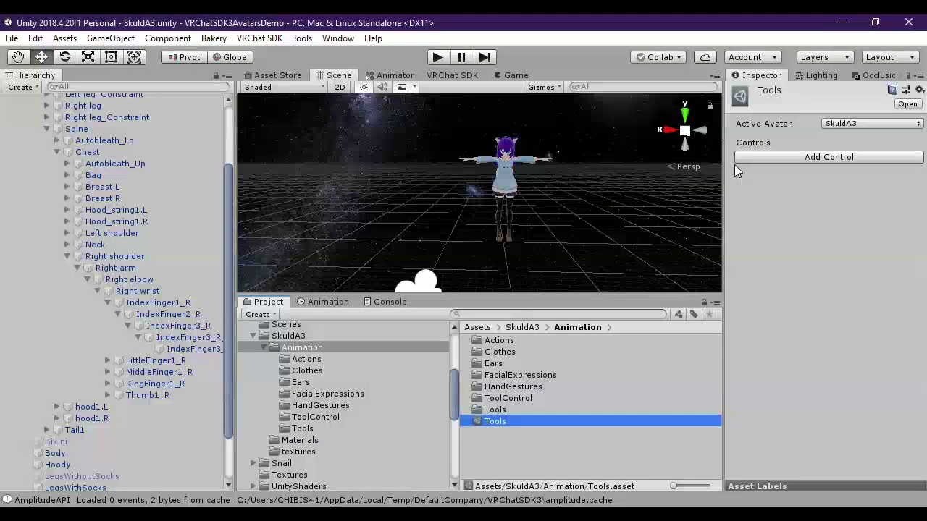
Create a VRChat Expression Parameters asset named Paramaters in the Animation folder
right_click(484, 430)
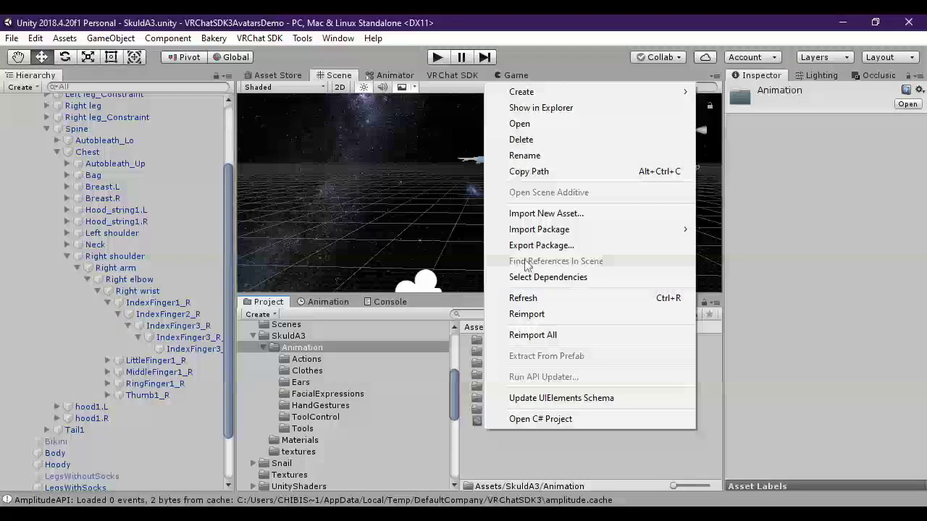
mouse_move(579, 87)
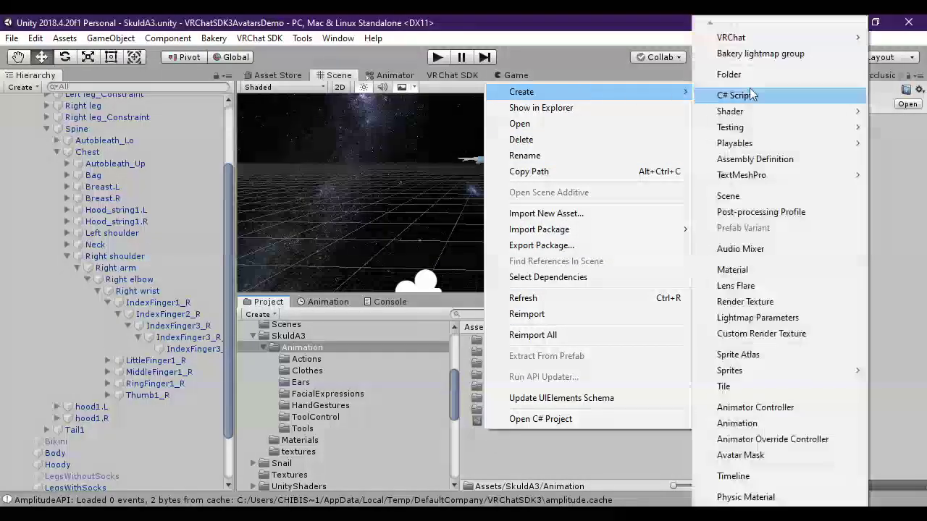
mouse_move(796, 37)
mouse_move(672, 45)
click(768, 52)
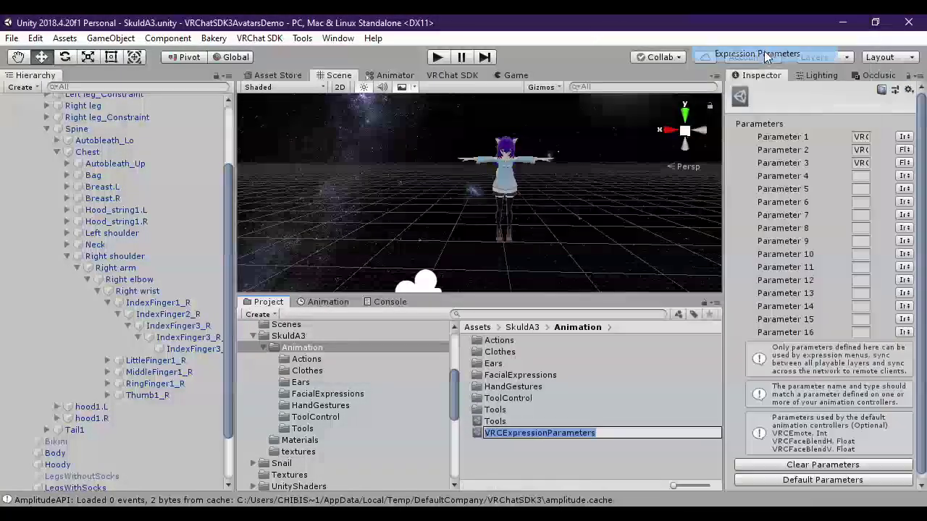
text(Paramaters)
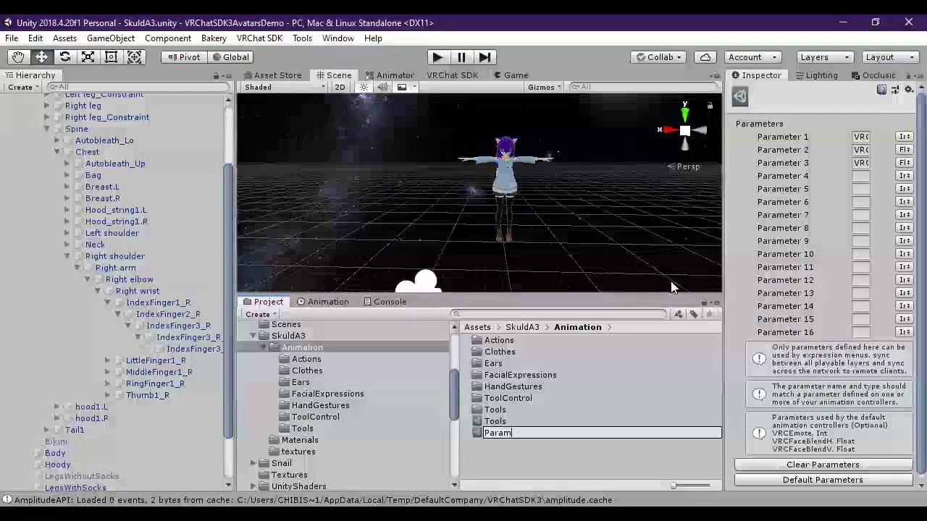
key(Return)
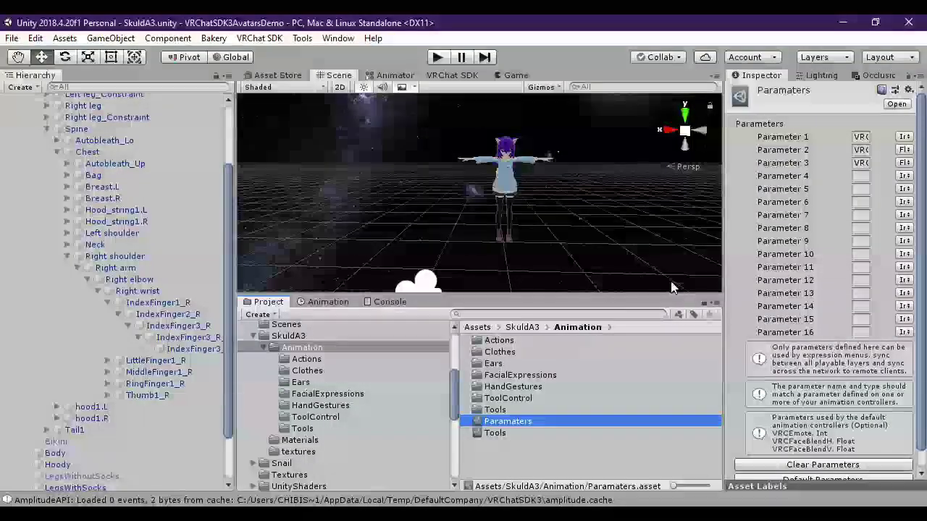
Create an Animator Controller named FX in the Animation folder
right_click(489, 444)
mouse_move(596, 103)
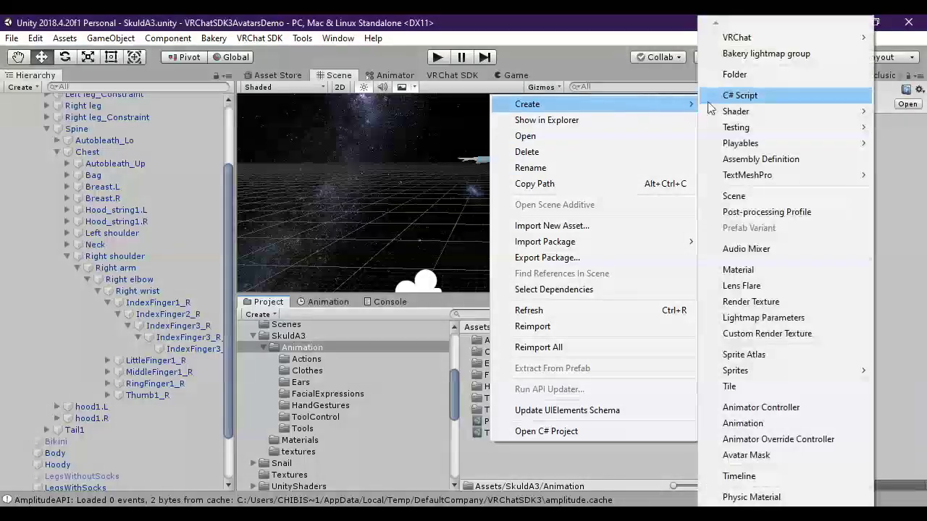
mouse_move(787, 45)
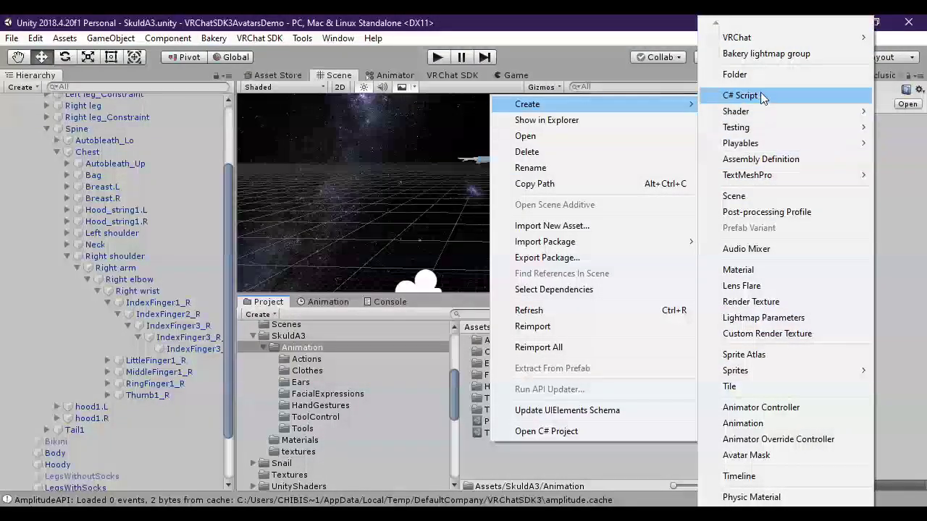
click(770, 410)
text(FX)
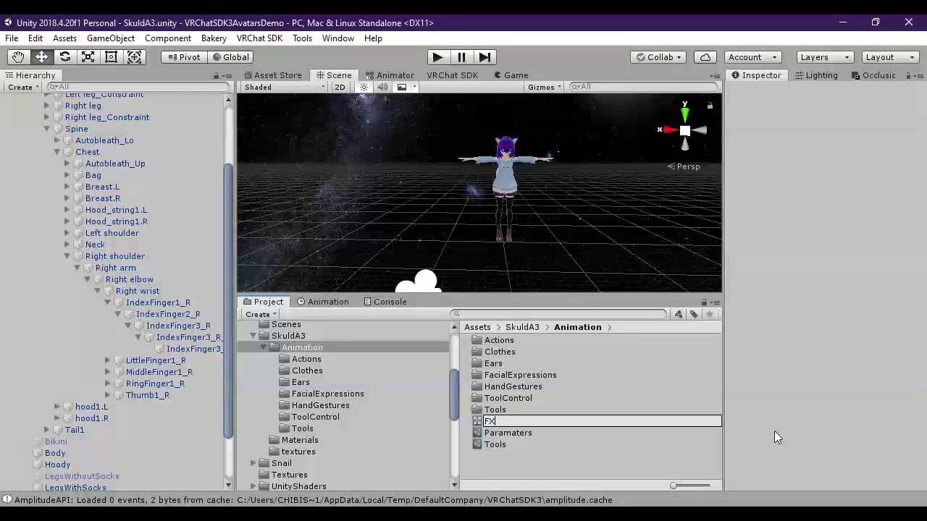
key(Return)
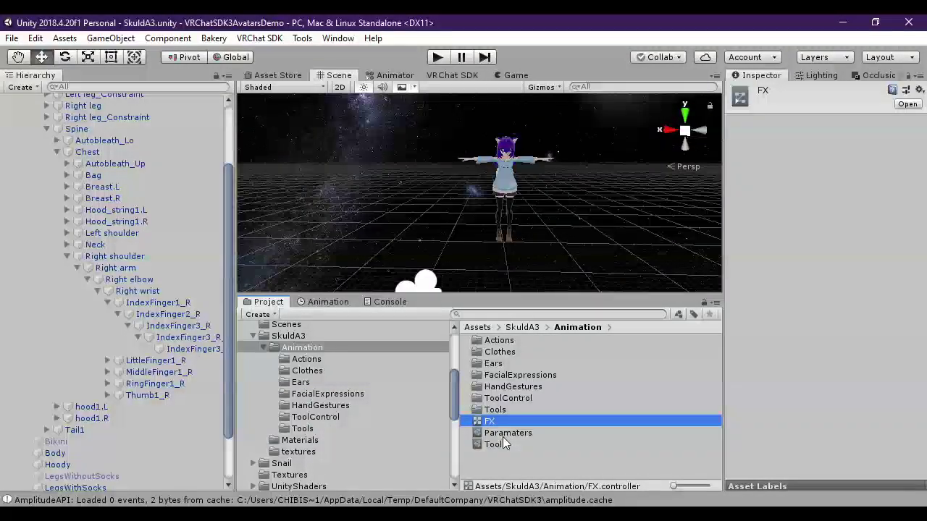
right_click(499, 450)
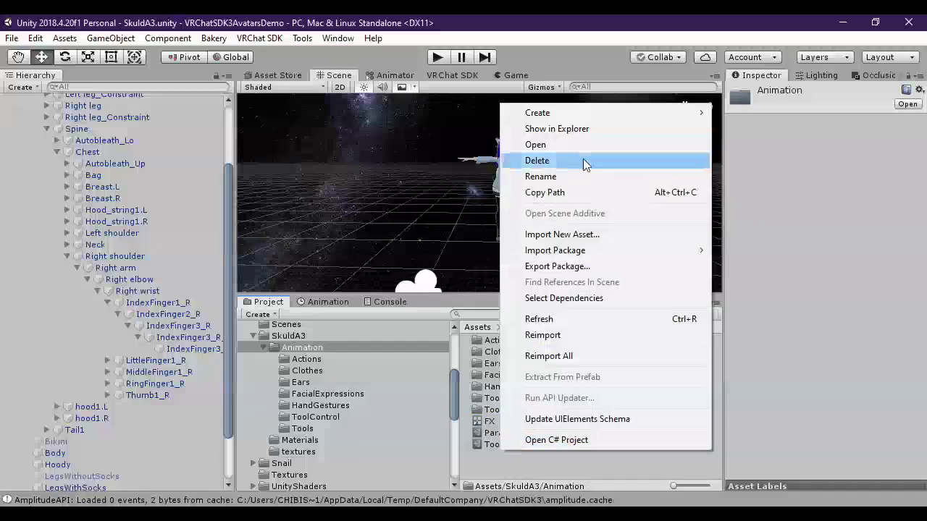
mouse_move(650, 114)
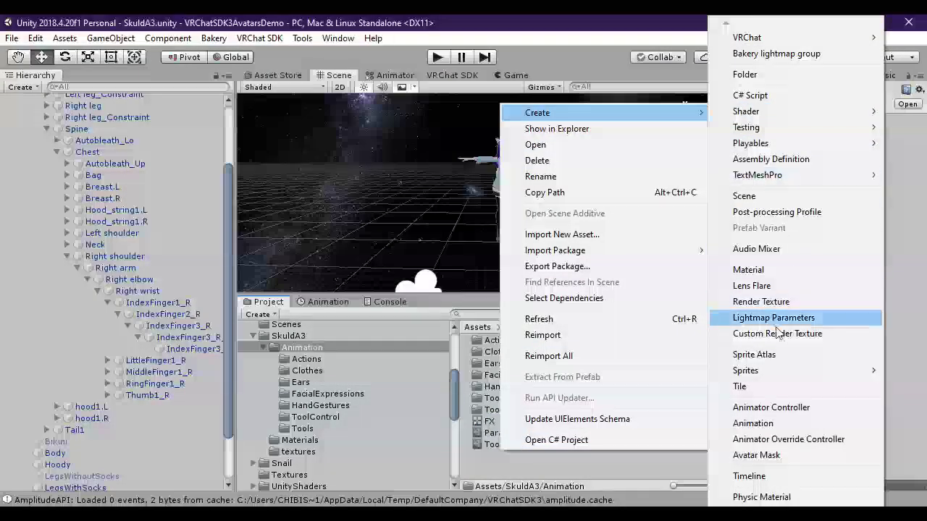
click(785, 428)
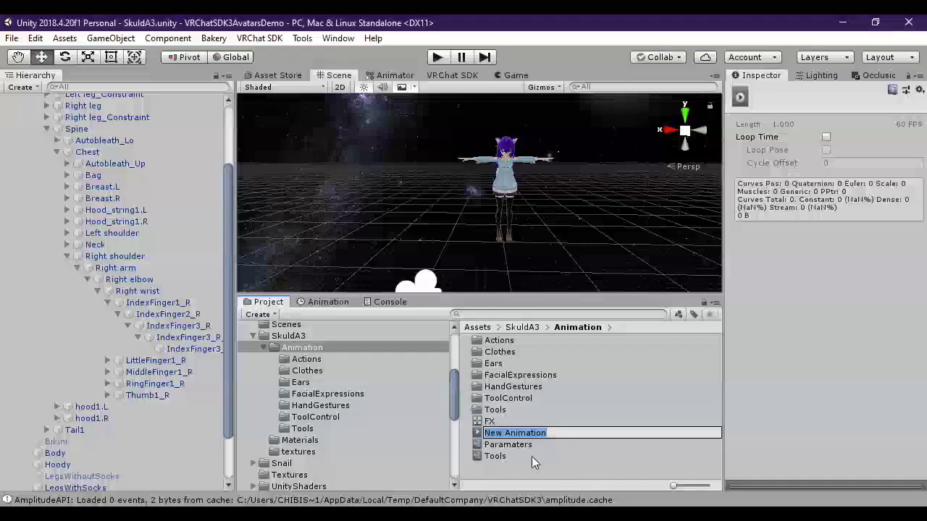
key(Escape)
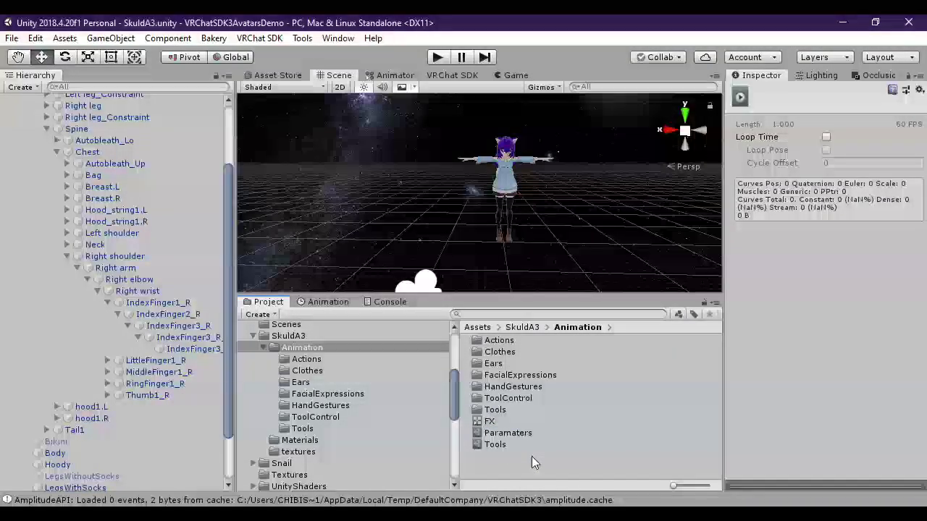
Create an animation clip with the default name in the Animation folder and duplicate it three times
right_click(535, 453)
mouse_move(569, 117)
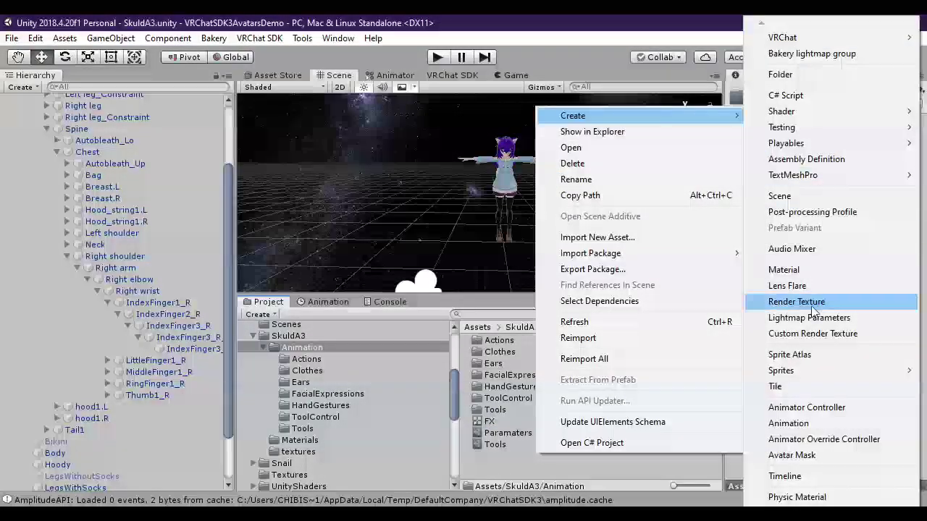
click(785, 425)
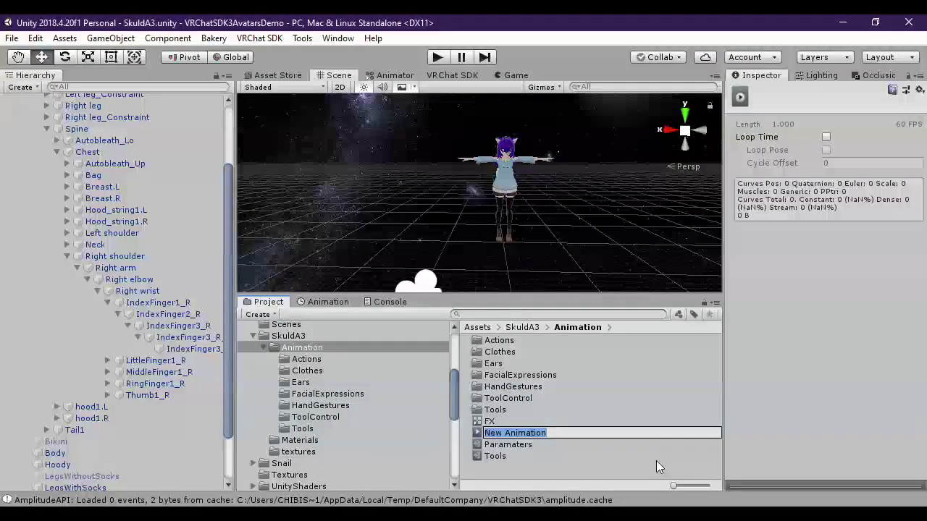
key(Return)
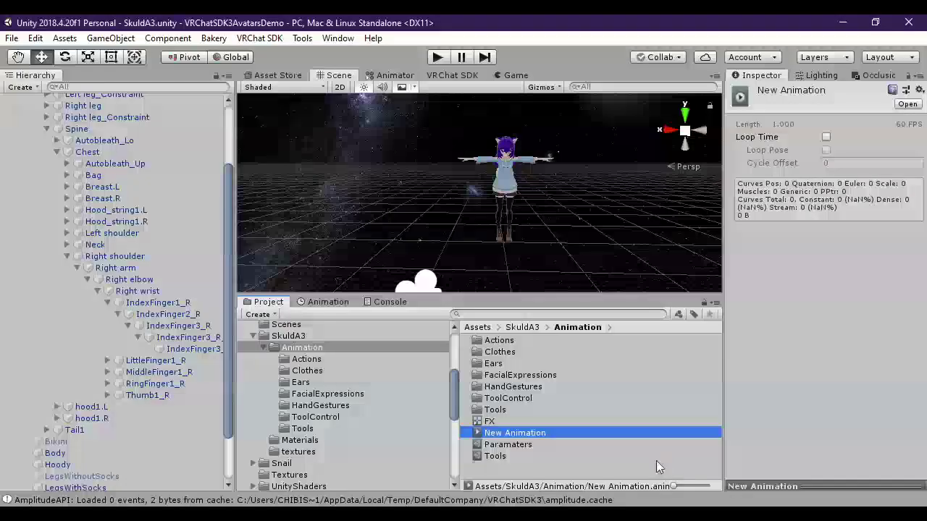
key(ctrl+d)
key(ctrl+d)
key(ctrl+d)
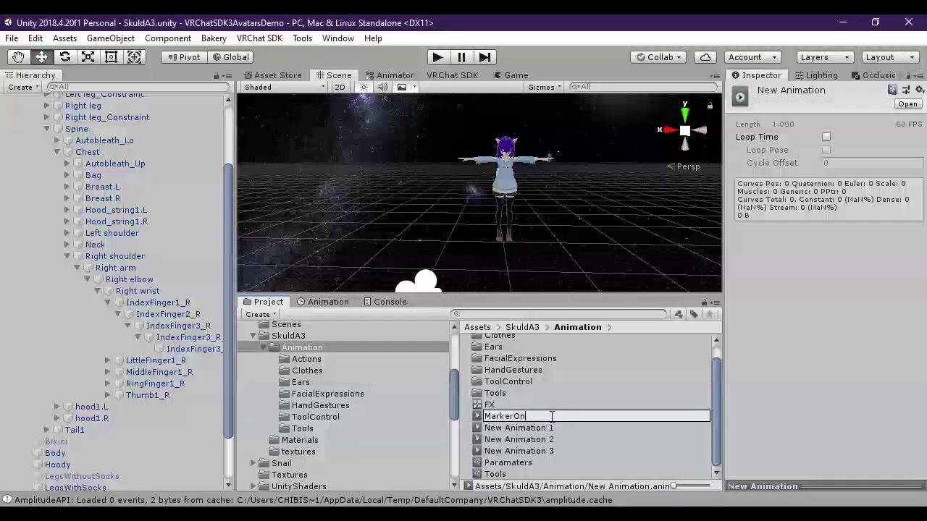
Rename the first two new animation clips as MarkerOn and MarkerOff
key(Return)
key(Down)
key(F2)
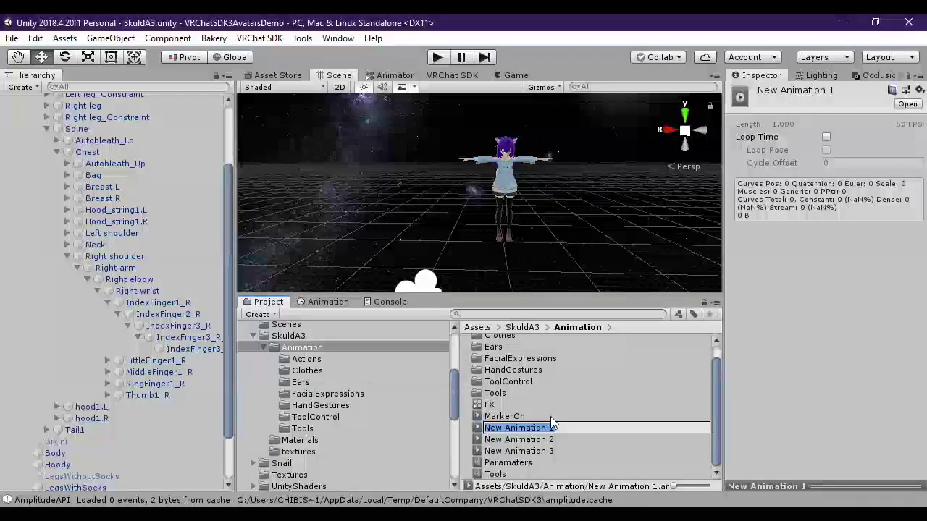
text(MarkerOff)
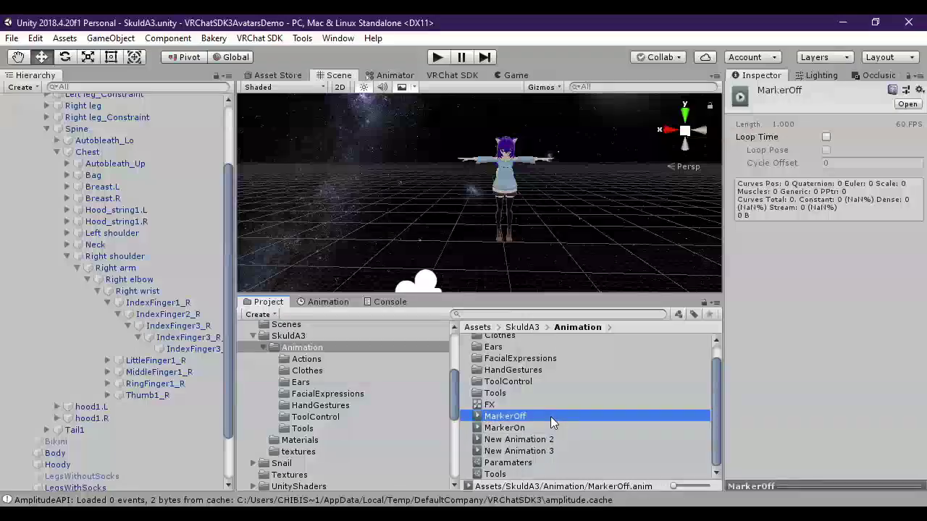
key(Down)
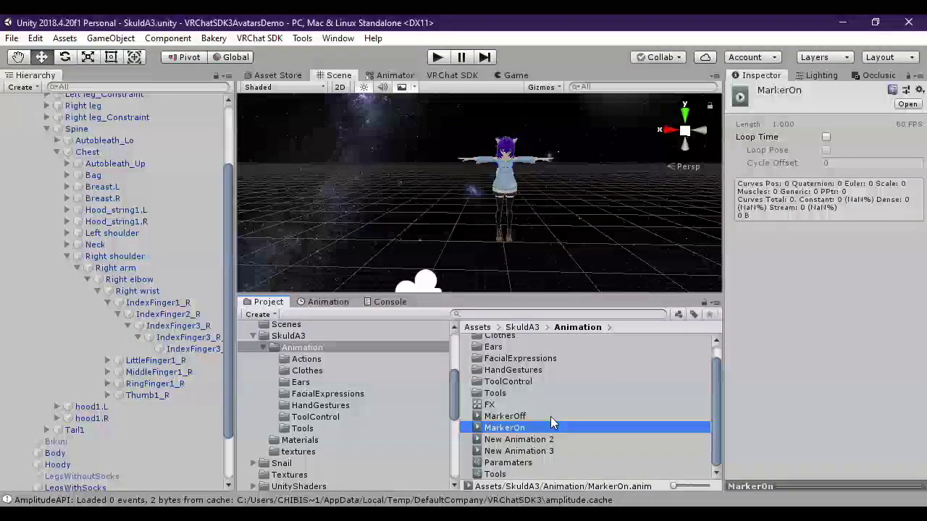
Rename the New Animation 2 clip in the Animation folder as ActivateMarker
key(Down)
key(F2)
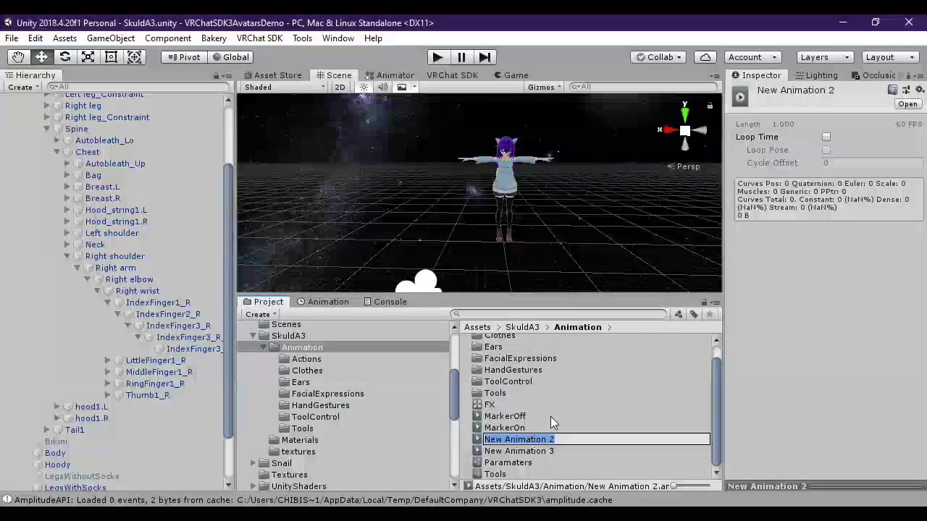
text(Ac)
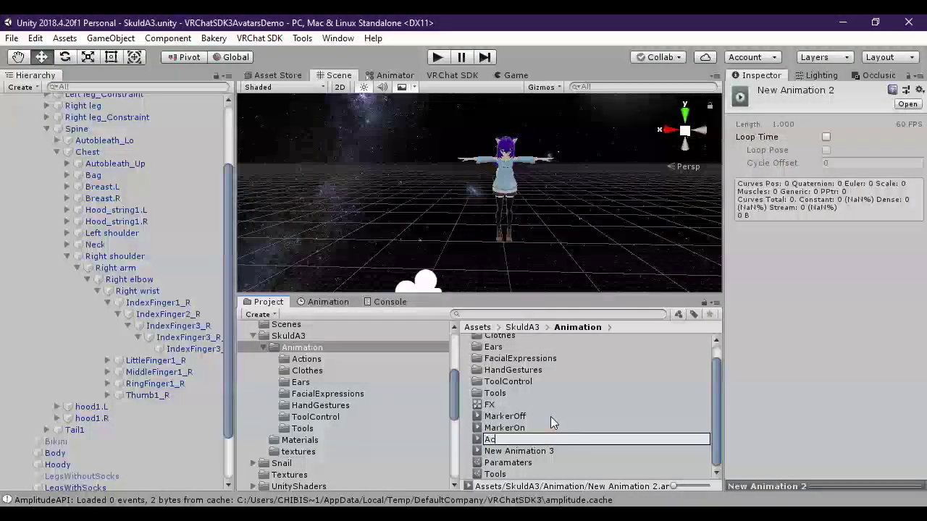
text(tivateMa)
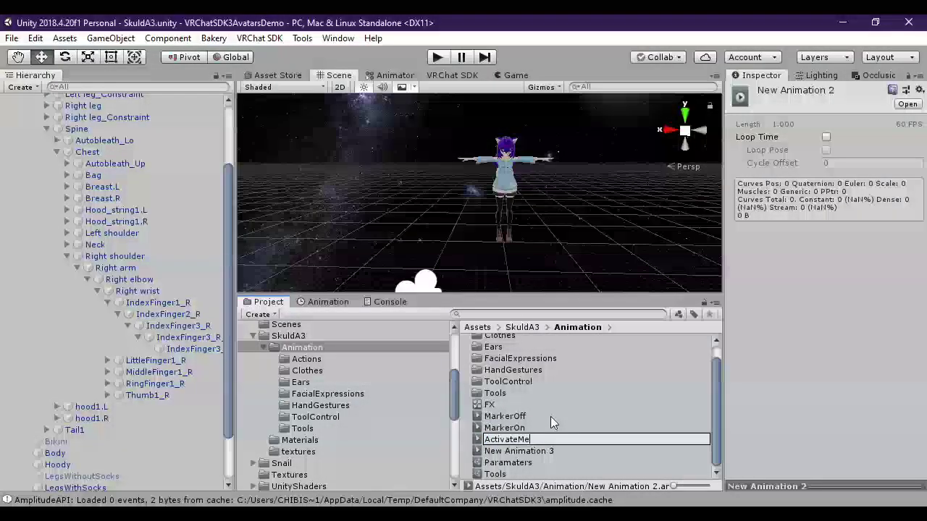
text(rker)
key(Return)
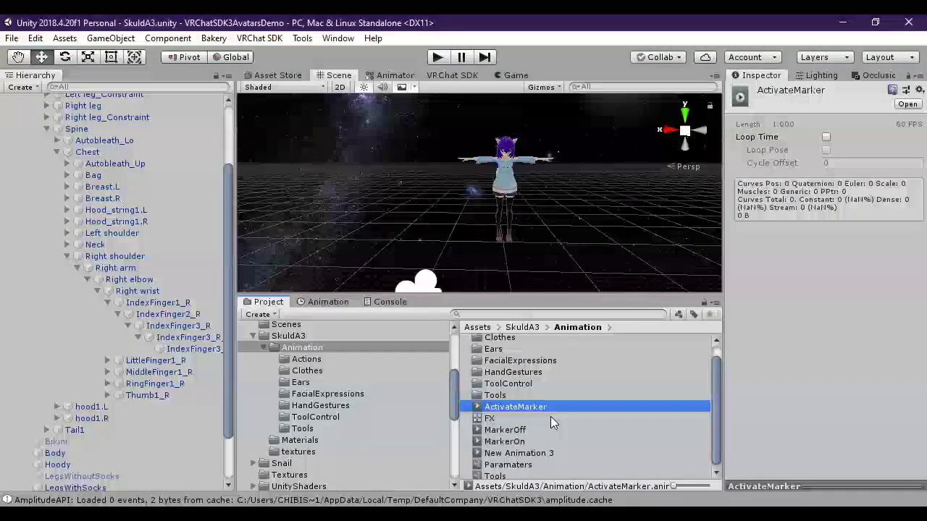
Rename the New Animation 3 clip in the Animation folder as ResetMarker
key(Down)
key(Down)
key(Down)
key(Down)
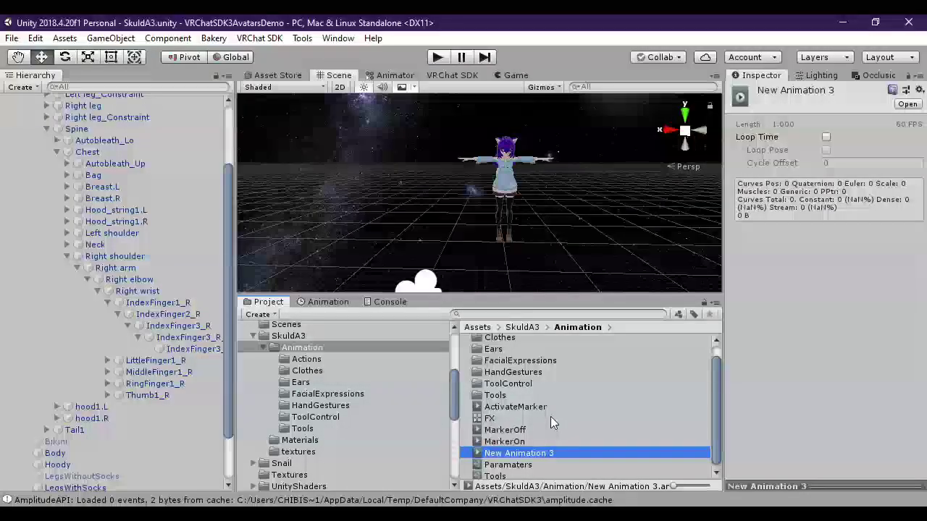
key(F2)
text(Rerset)
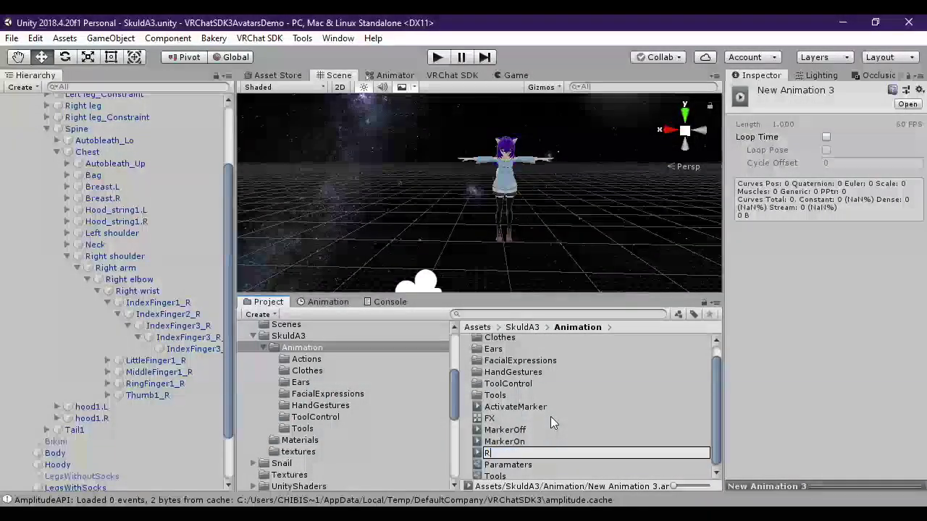
key(BackSpace)
key(BackSpace)
key(BackSpace)
key(BackSpace)
text(setMa)
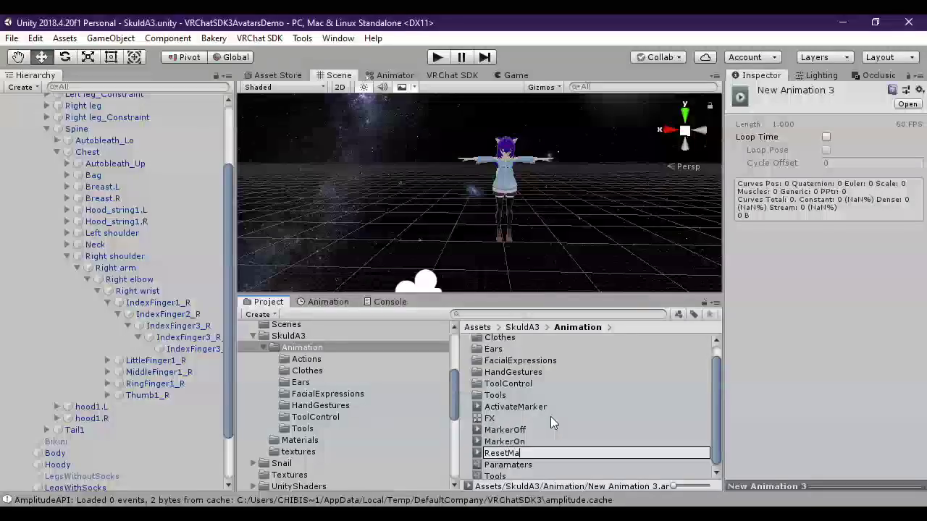
text(rker)
key(Return)
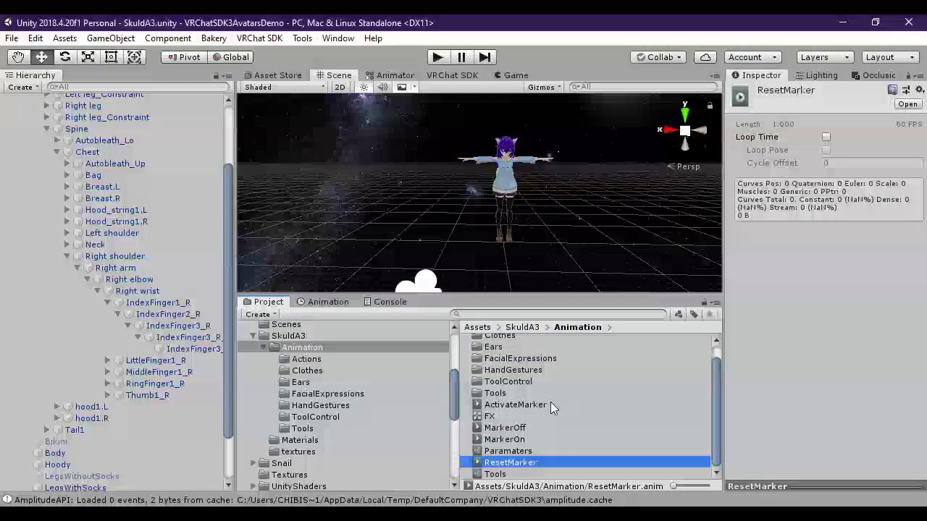
click(511, 406)
key(Down)
key(Down)
key(Down)
key(Down)
key(Down)
click(527, 406)
key(Down)
key(Down)
key(Down)
key(Down)
key(Down)
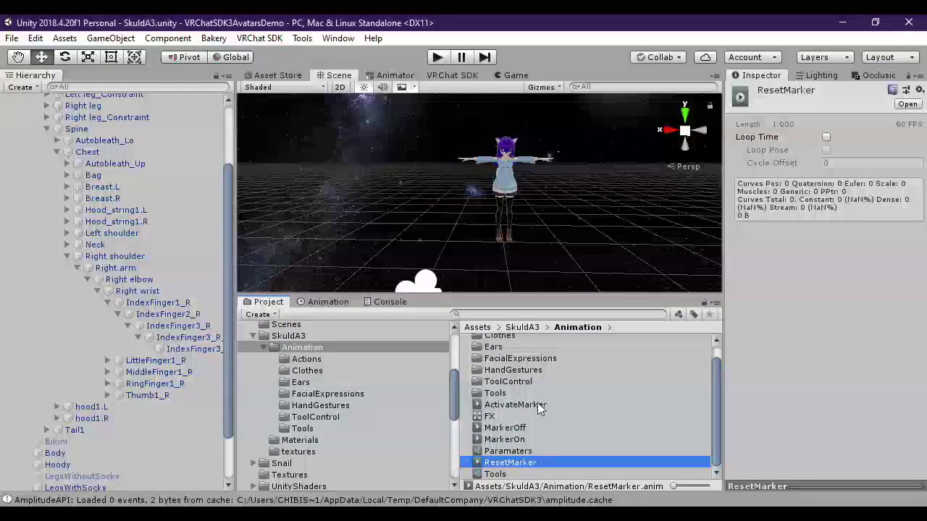
Enable Loop Time and Loop Pose on both the ActivateMarker and ResetMarker animation clips
ctrl+click(537, 402)
click(548, 401)
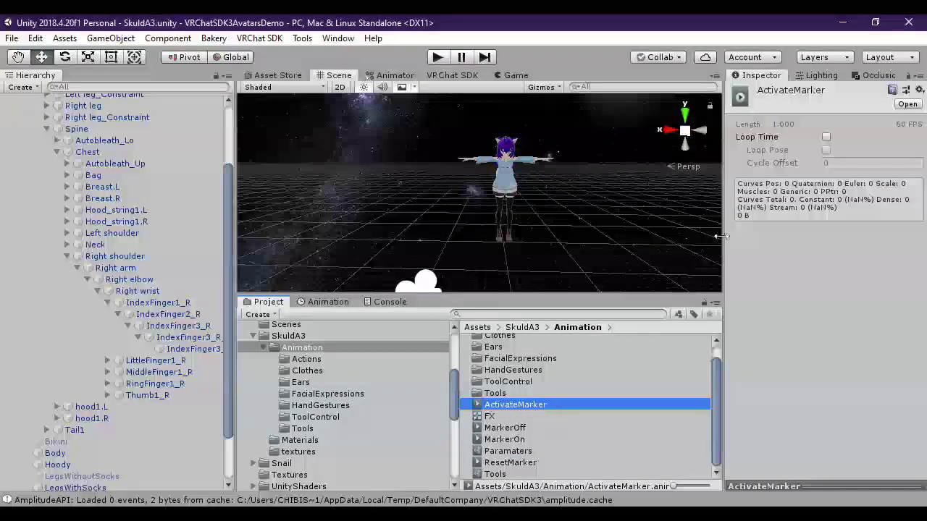
click(826, 136)
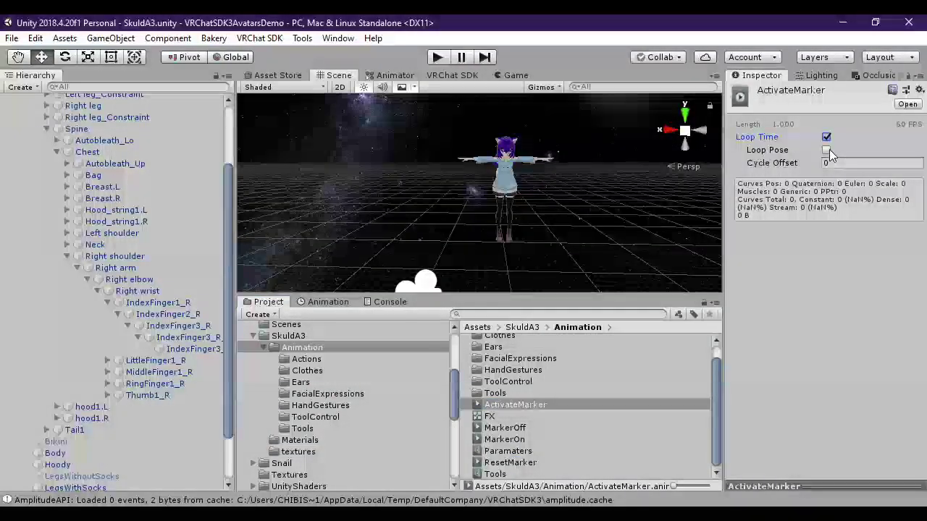
click(826, 150)
click(520, 463)
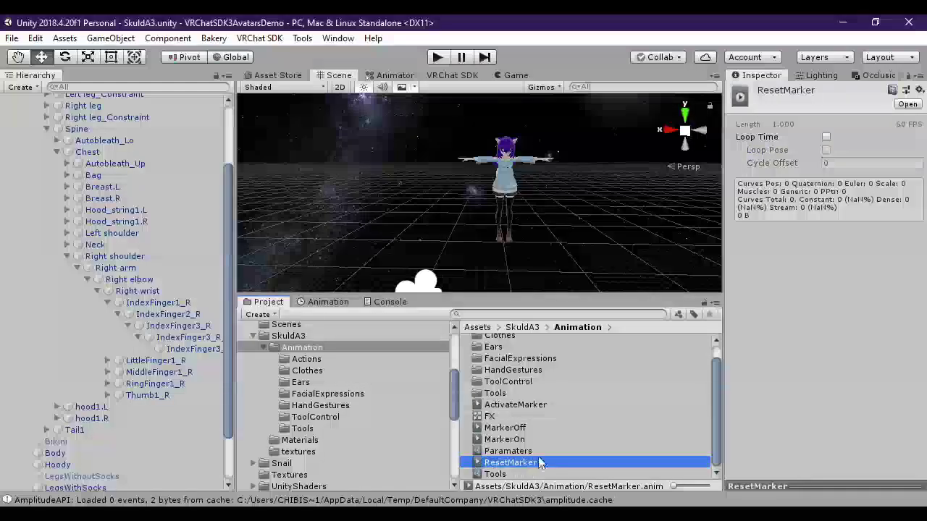
click(826, 137)
click(826, 150)
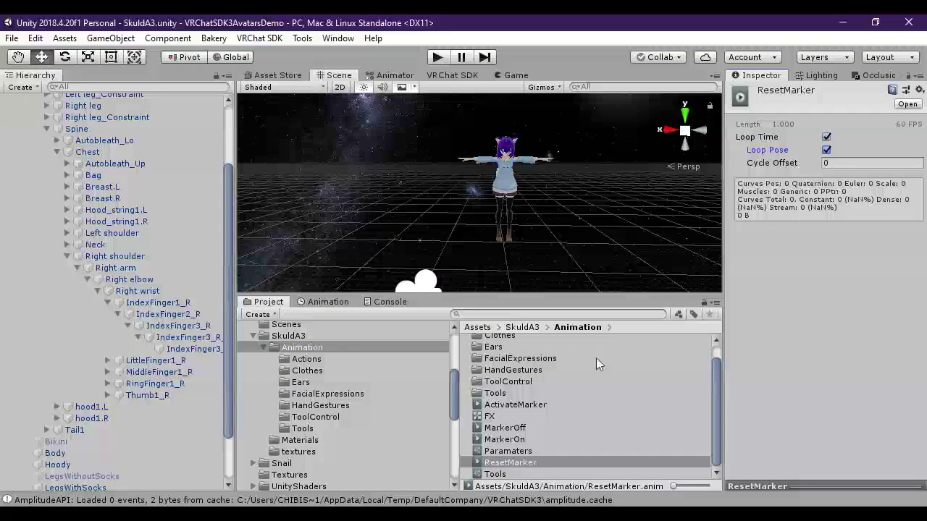
click(524, 404)
click(515, 463)
click(507, 428)
click(520, 440)
click(506, 428)
click(522, 440)
click(518, 428)
click(522, 440)
click(527, 427)
click(529, 439)
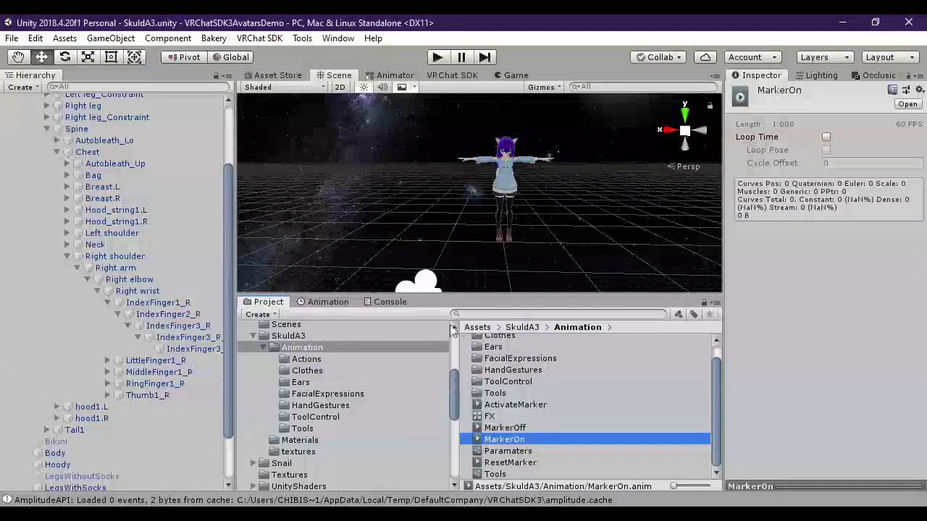
Search the project for Snail and place the prefab from its Marker/Prefab folder as a child of the bone directly beneath the right hand's IndexFinger3_R
click(475, 314)
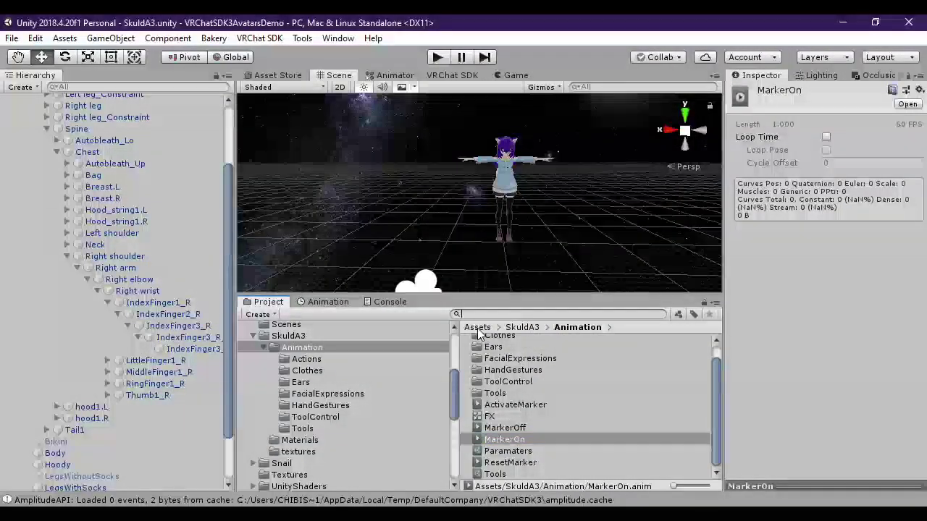
text(Snail)
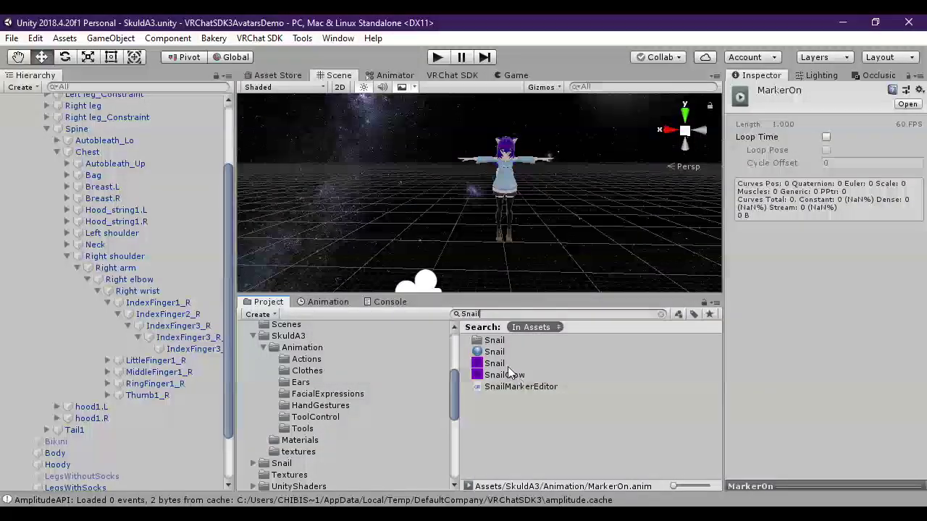
double_click(496, 340)
double_click(507, 340)
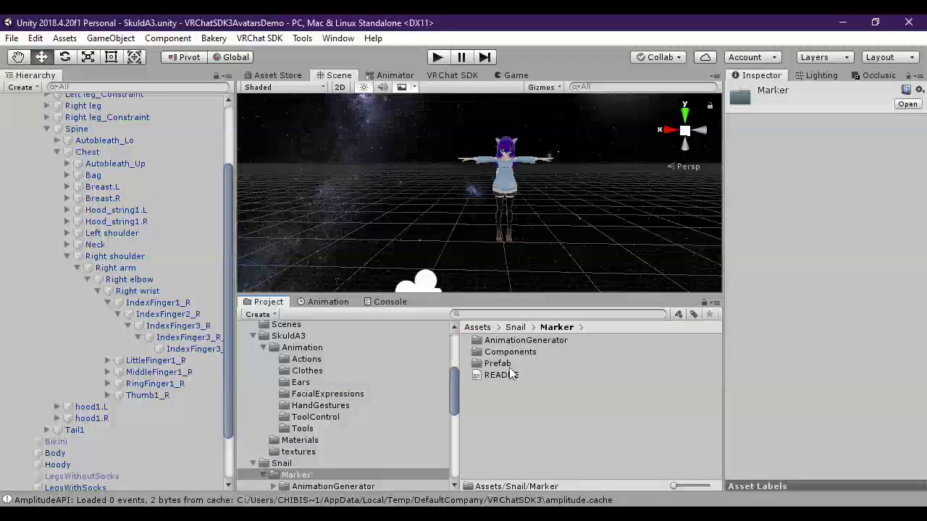
double_click(500, 363)
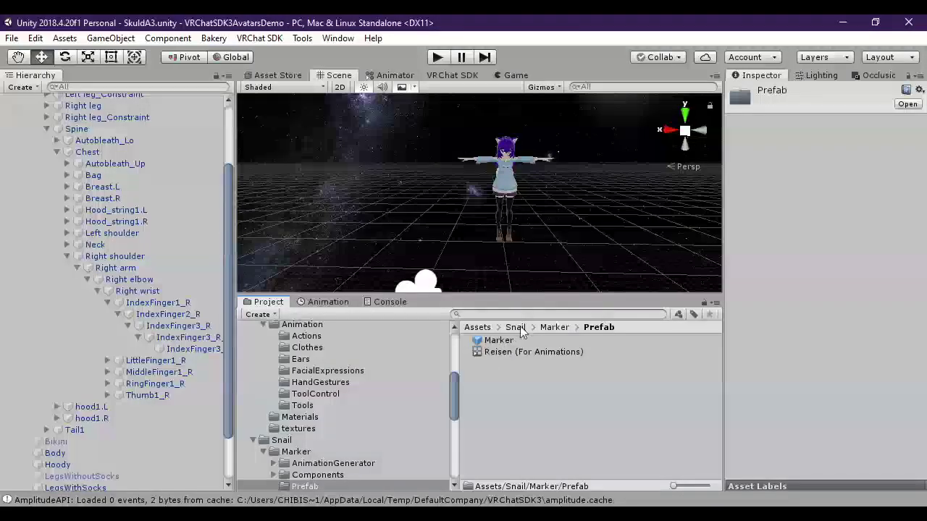
scroll(283, 427, down, 3)
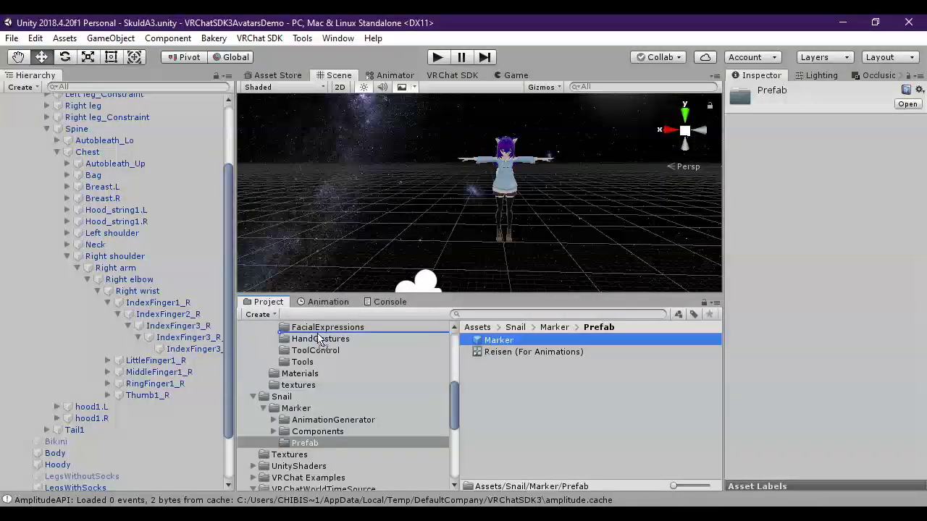
mouse_move(306, 339)
mouse_down()
mouse_move(182, 345)
mouse_move(193, 353)
mouse_up()
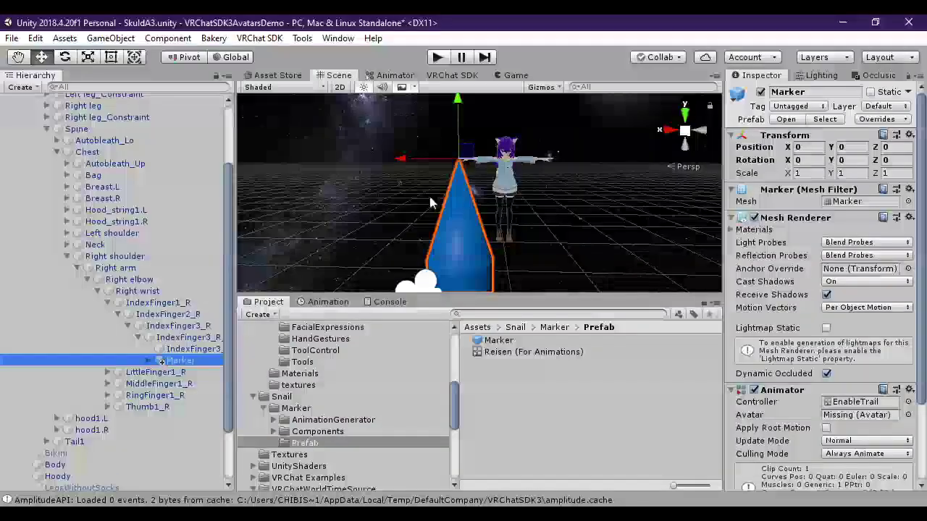
Set the Marker object's scale to 0.01 on the X, Y and Z axes
middle_drag(452, 201, 483, 217)
click(793, 173)
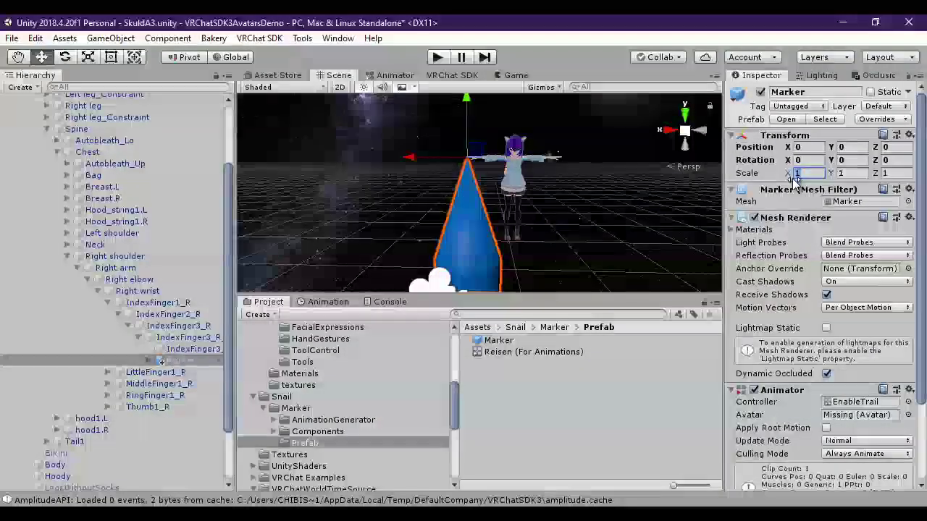
text(.01)
key(Tab)
text(.0)
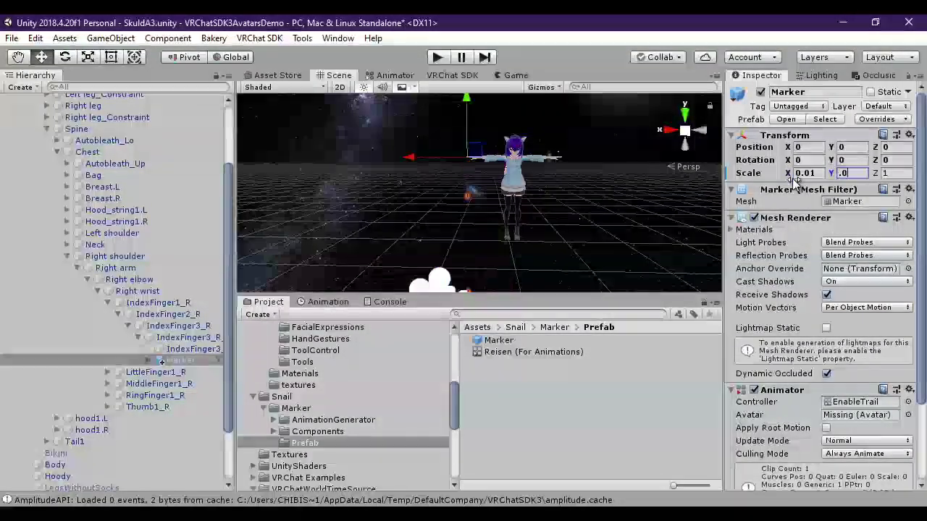
text(1)
key(Tab)
text(.01)
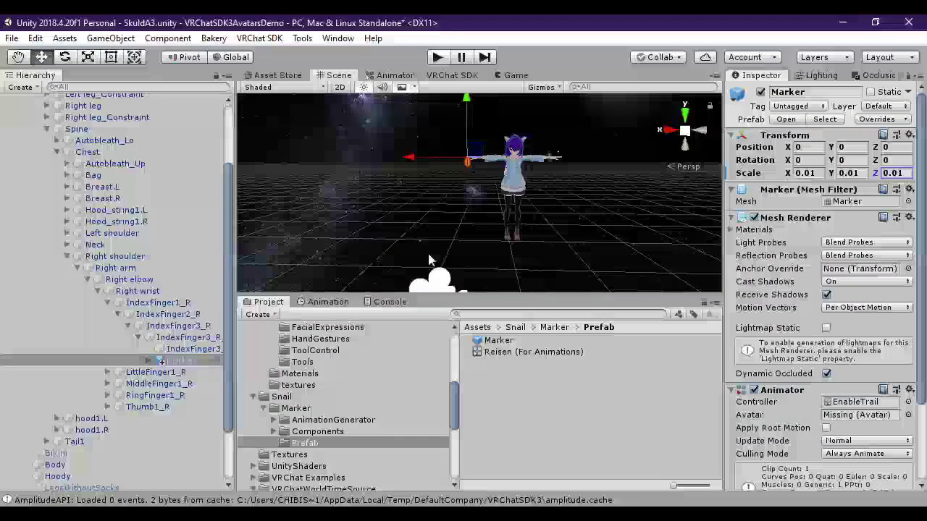
Remove the Mesh Renderer and Mesh Filter components from the Marker object on the index finger
double_click(180, 361)
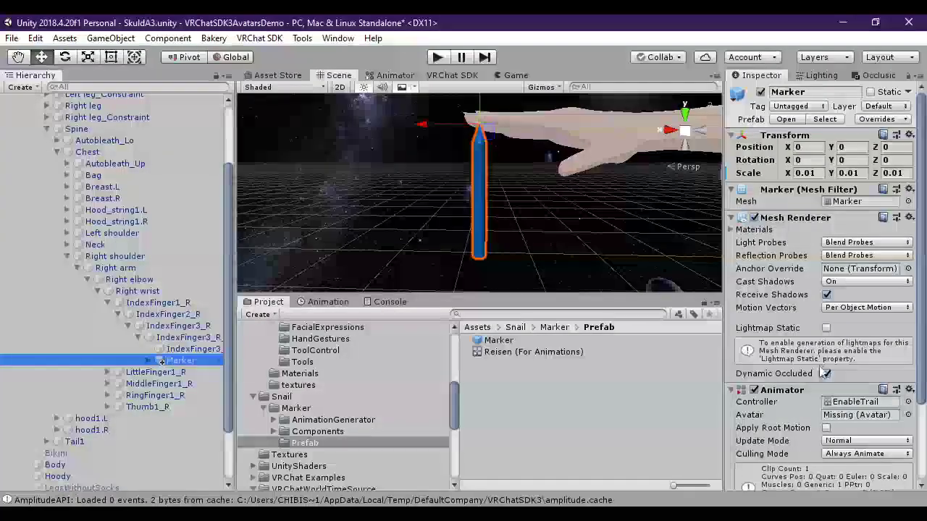
scroll(815, 358, down, 3)
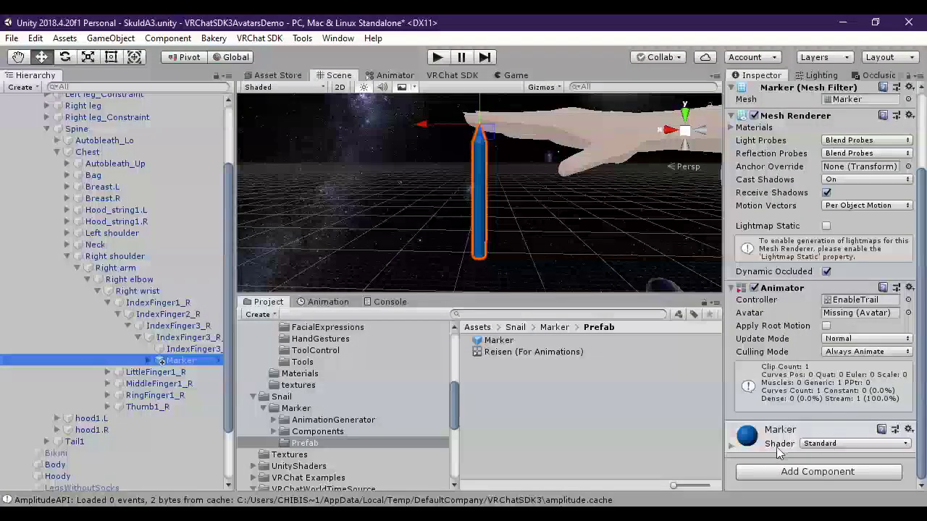
scroll(797, 174, up, 3)
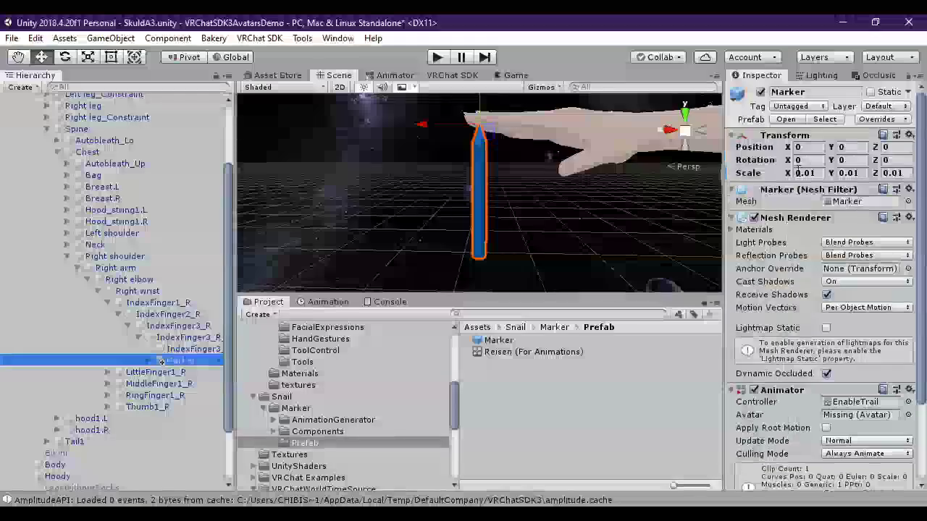
click(910, 218)
click(840, 253)
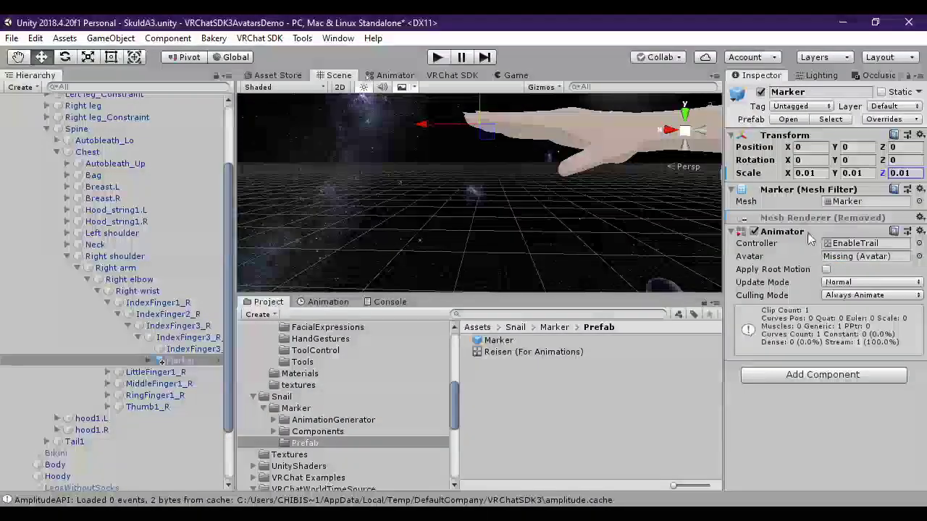
click(910, 189)
click(865, 222)
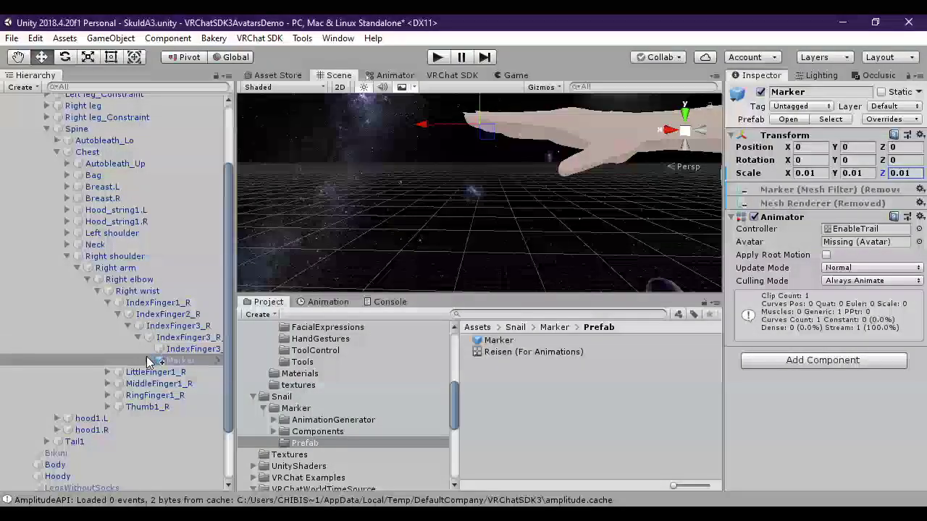
Remove the missing script component from the TrailSource object nested under the Marker's TrailPosition
click(149, 361)
click(193, 383)
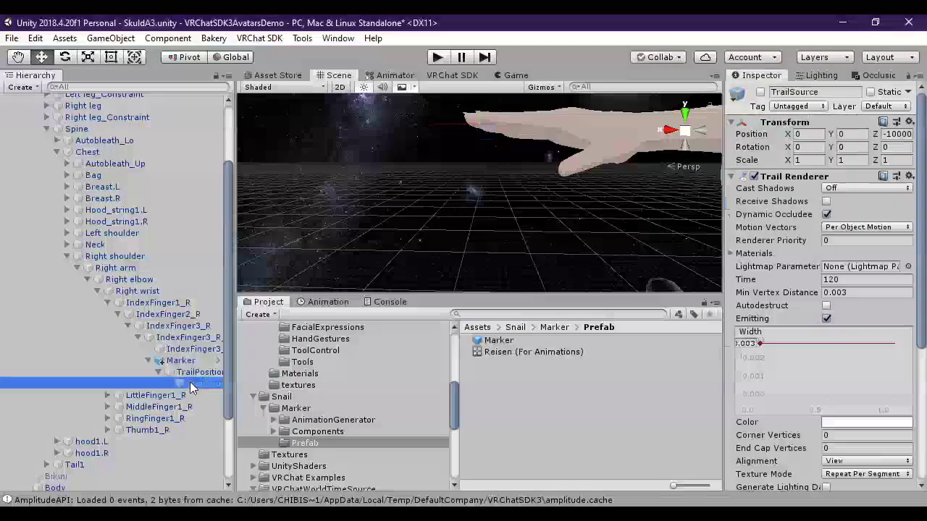
scroll(760, 435, down, 5)
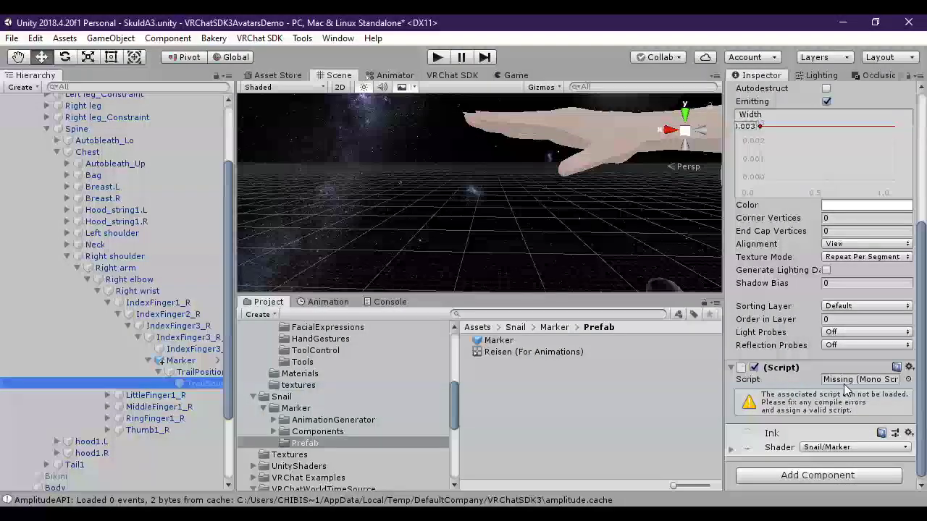
click(910, 368)
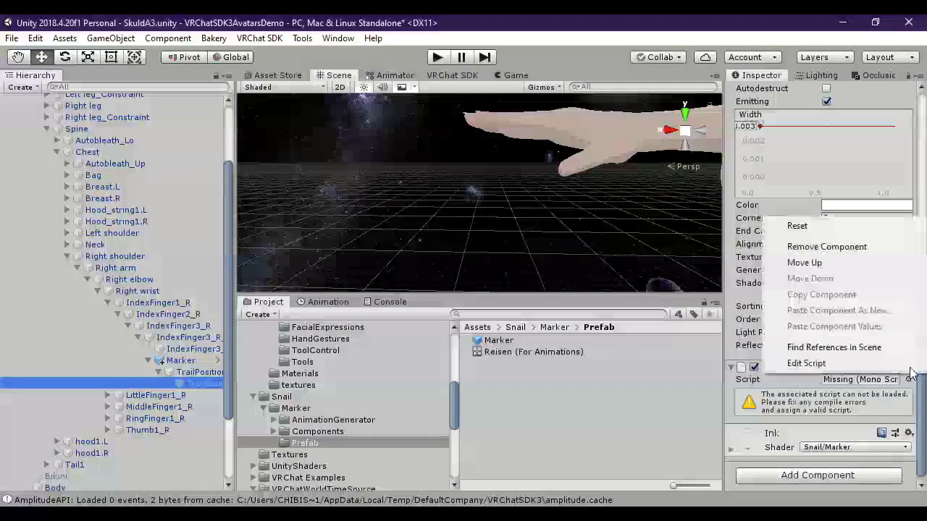
click(775, 245)
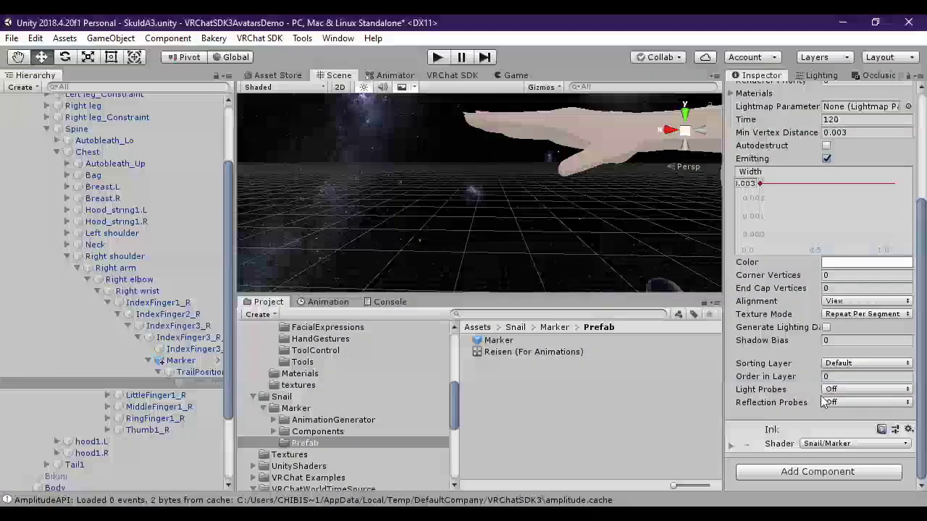
Expand the Ink material settings on TrailSource and try another Coloring mode before setting it to Gradient
scroll(791, 372, up, 4)
scroll(789, 371, down, 5)
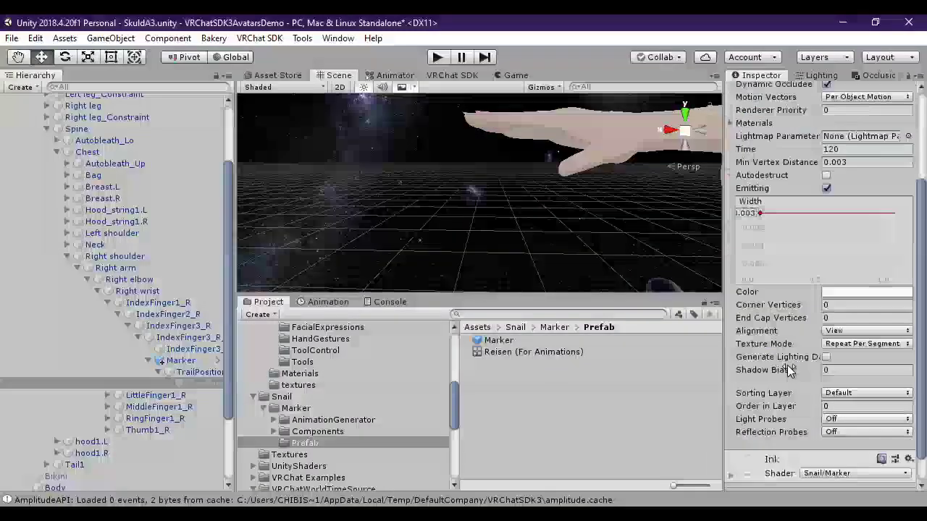
click(731, 445)
scroll(735, 435, down, 1)
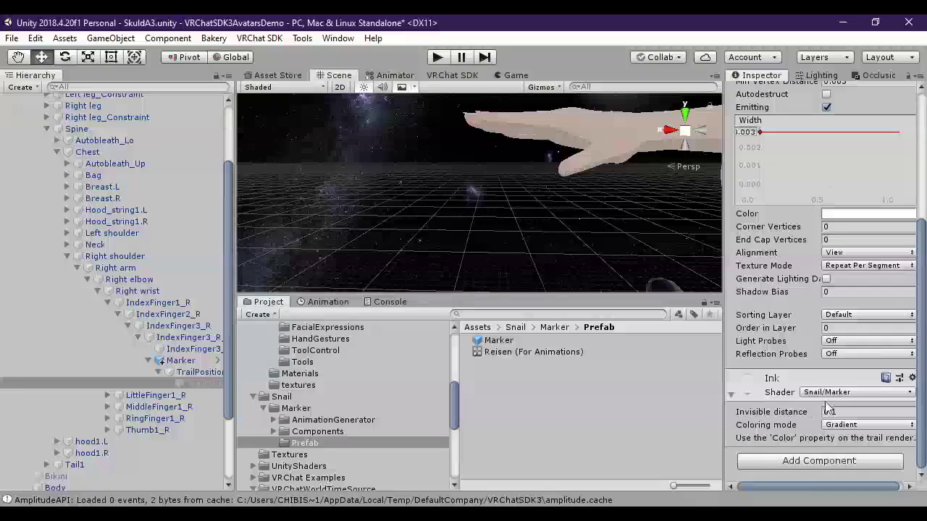
click(844, 425)
click(851, 440)
click(839, 436)
click(854, 467)
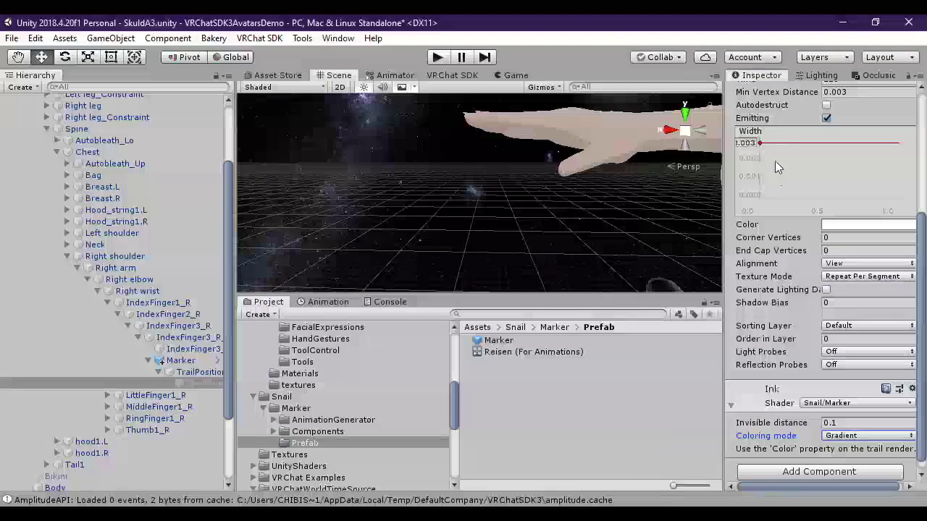
Set the start color of TrailSource's trail gradient to purple with red 128 and green 0
scroll(780, 196, up, 3)
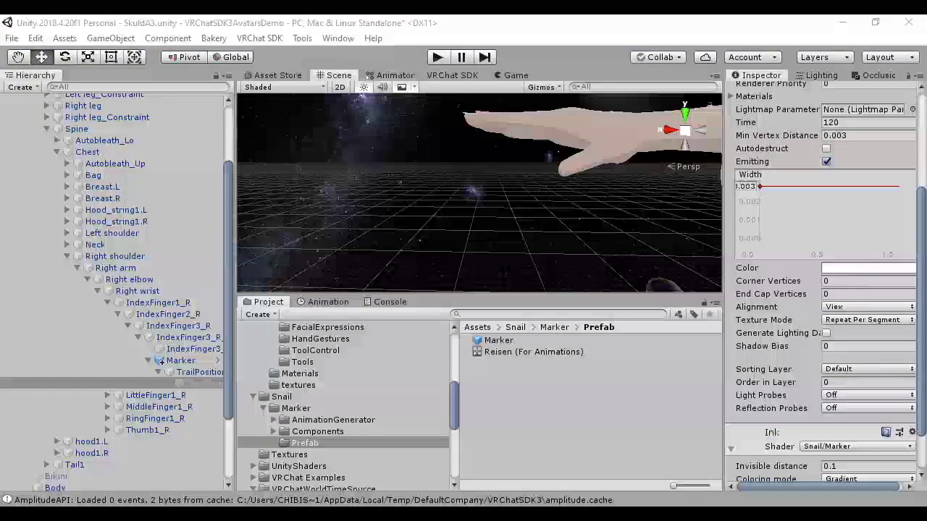
click(867, 268)
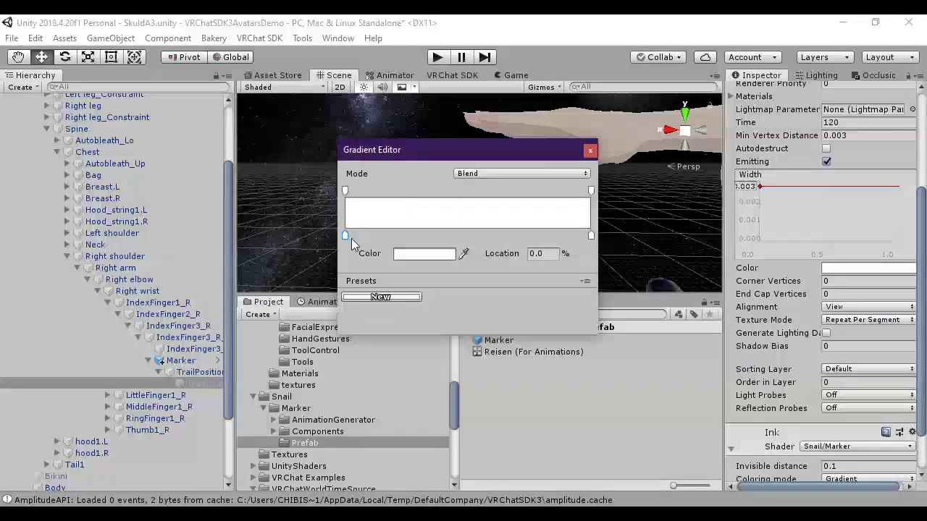
double_click(346, 238)
click(441, 348)
text(128)
key(Tab)
key(Tab)
text(0)
key(Escape)
key(shift+Tab)
text(0)
click(457, 114)
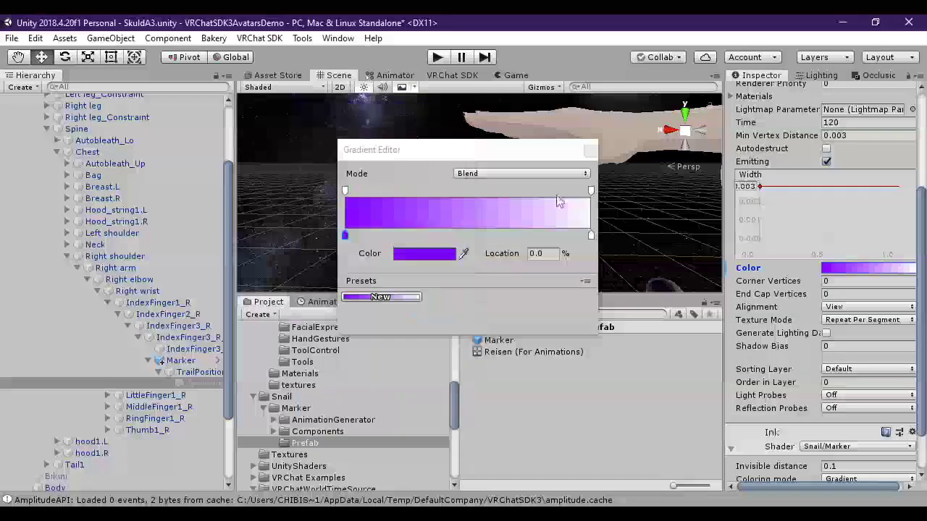
Set the end color of the trail gradient to cyan with red 0 and close the gradient editor
click(591, 235)
click(424, 254)
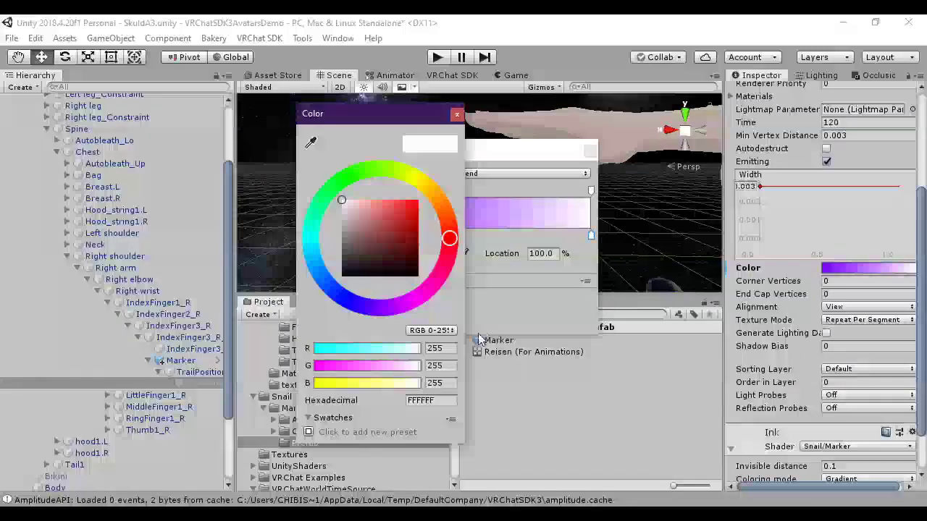
click(440, 349)
text(0)
key(Tab)
key(Tab)
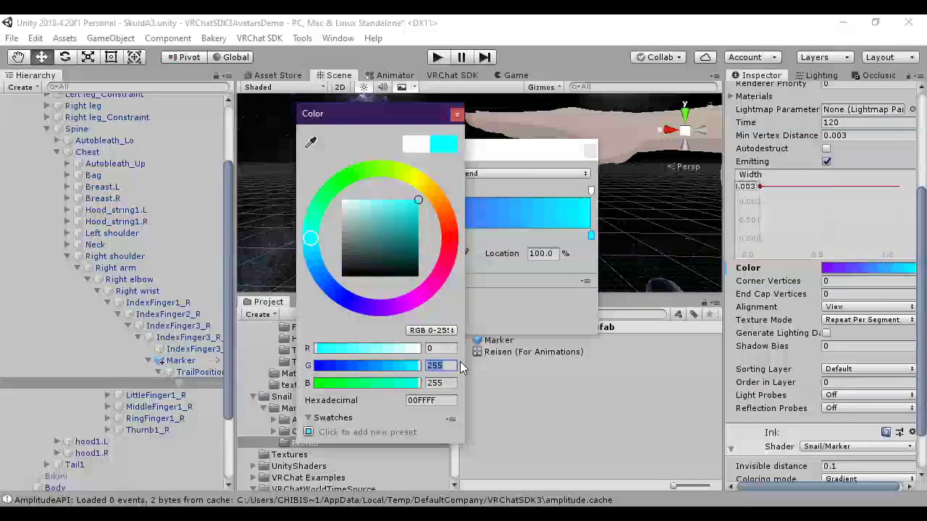
click(457, 113)
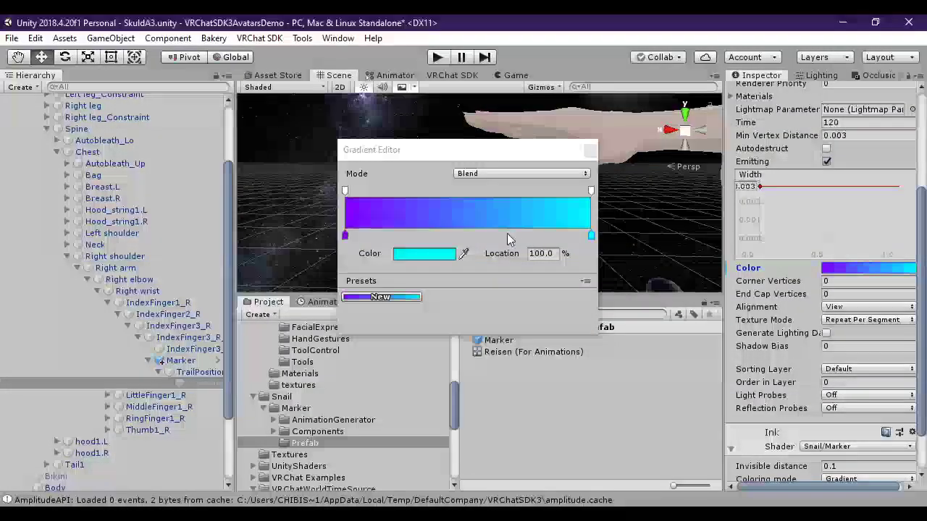
click(591, 150)
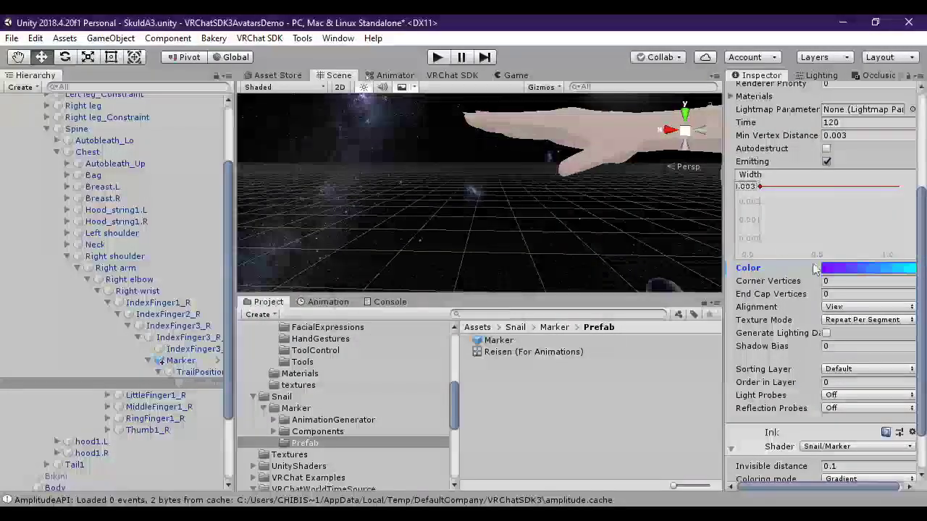
Test the trail by setting TrailSource's Z position to 0 and moving the SkuldA3 avatar around the scene
scroll(813, 246, up, 4)
scroll(813, 246, down, 4)
scroll(813, 260, up, 5)
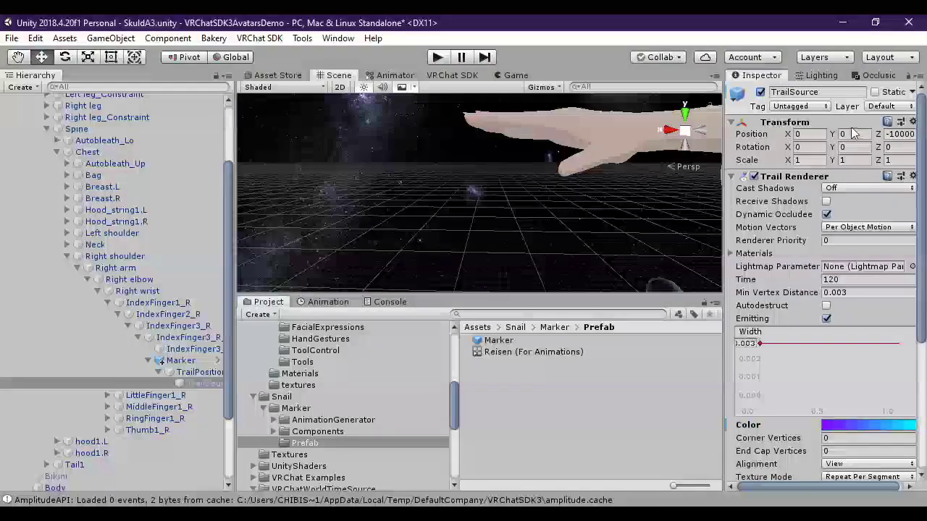
click(896, 133)
text(0)
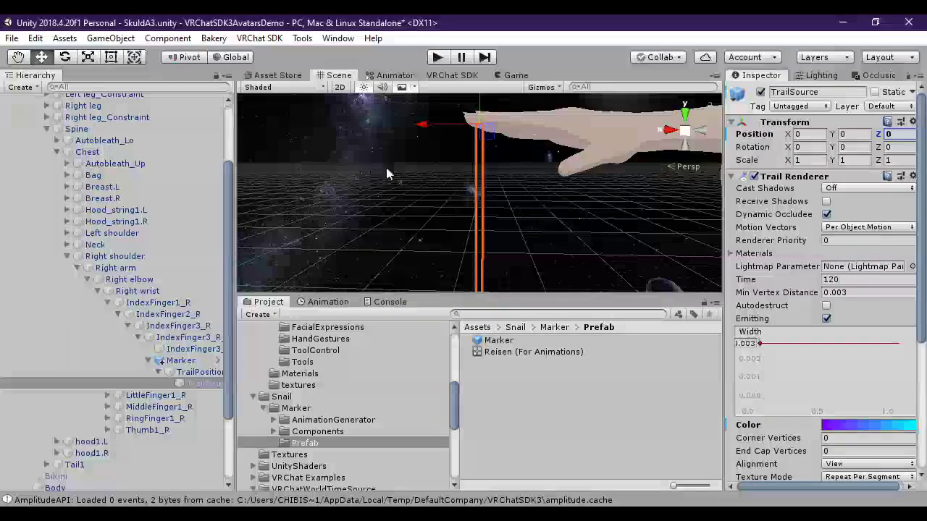
text(f)
click(557, 214)
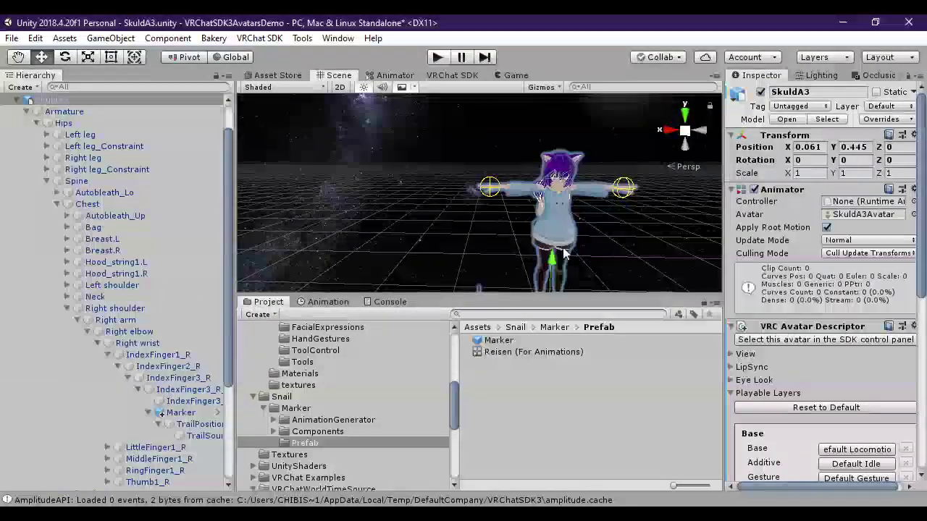
mouse_move(563, 253)
mouse_down()
mouse_move(573, 256)
mouse_move(485, 269)
mouse_move(526, 247)
mouse_move(386, 275)
mouse_move(503, 271)
mouse_move(509, 253)
mouse_move(570, 242)
mouse_move(590, 168)
mouse_move(572, 250)
mouse_up()
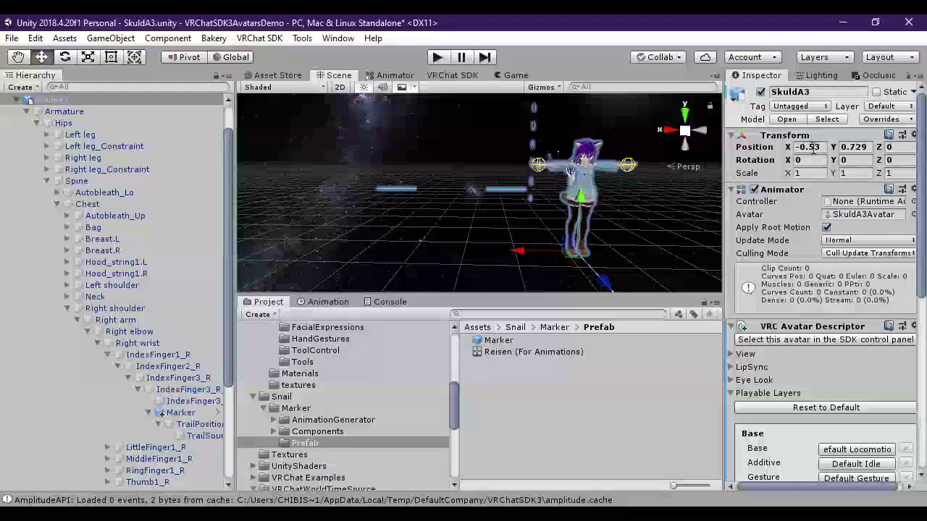
Reset the SkuldA3 avatar's X and Y position to 0
click(809, 147)
text(0)
key(Tab)
text(0)
key(Tab)
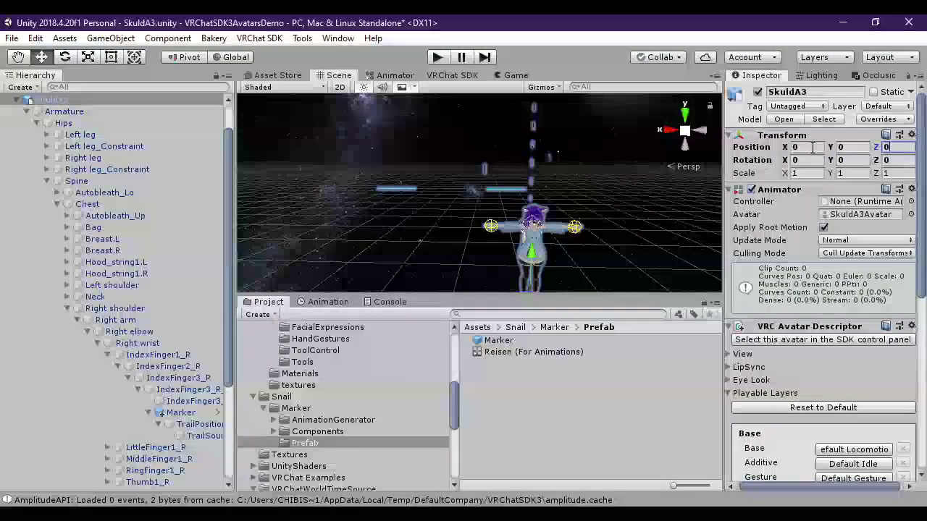
Revert TrailSource's position to its prefab value and deactivate the TrailSource object
click(205, 434)
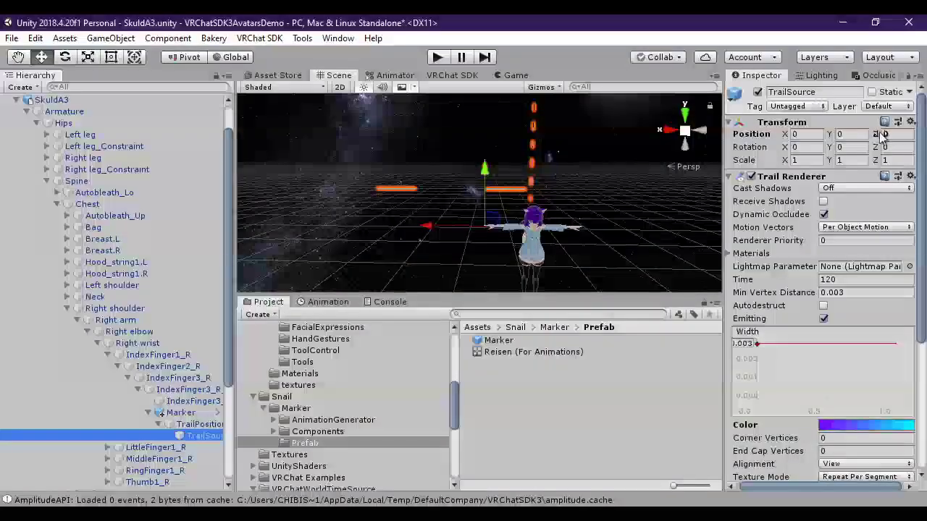
right_click(783, 137)
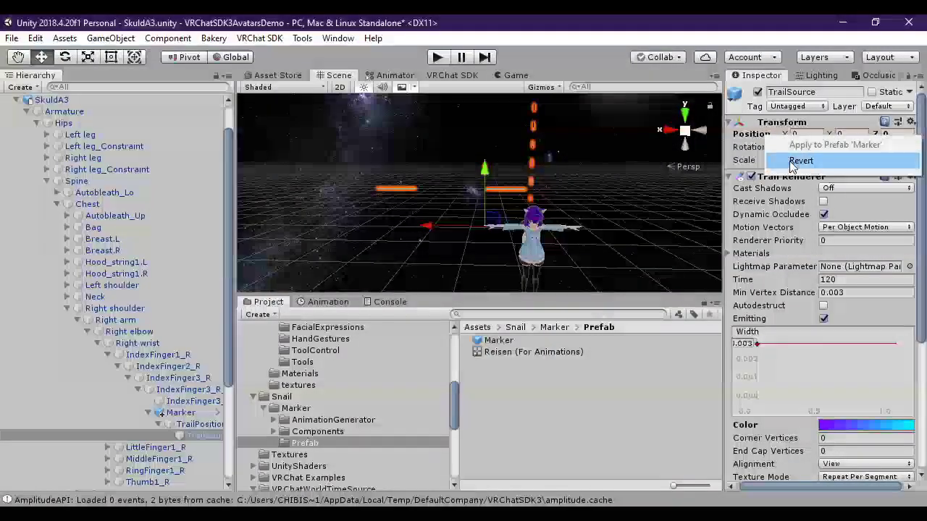
click(790, 159)
click(757, 93)
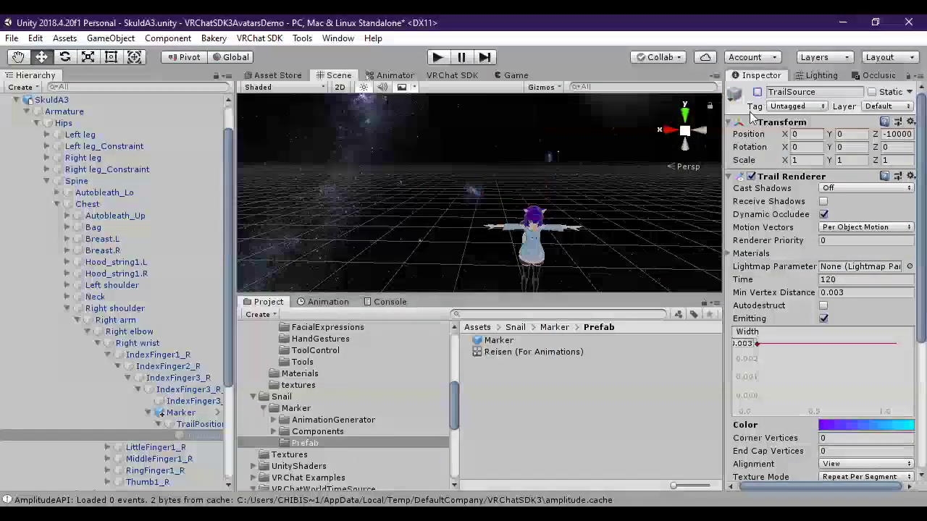
scroll(512, 272, up, 5)
middle_drag(512, 273, 518, 197)
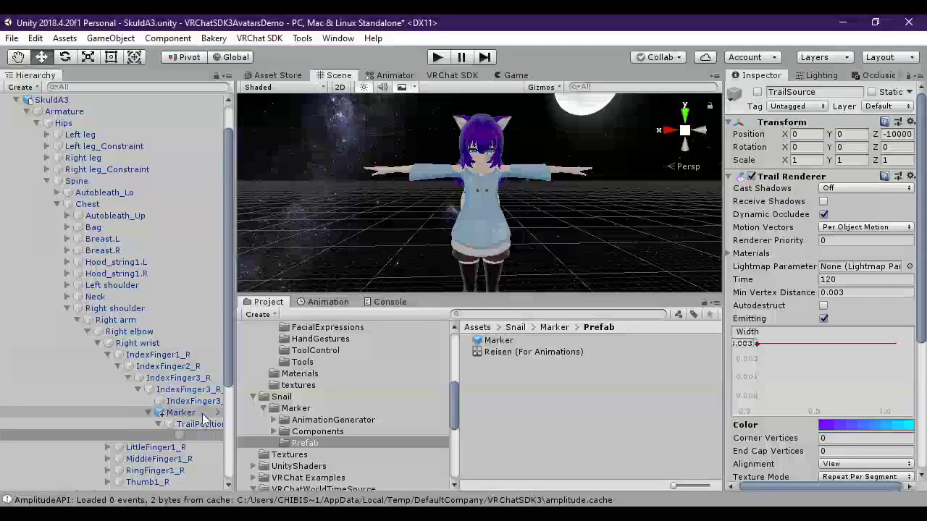
Select the Marker object on the index finger and save the scene
click(188, 426)
click(205, 414)
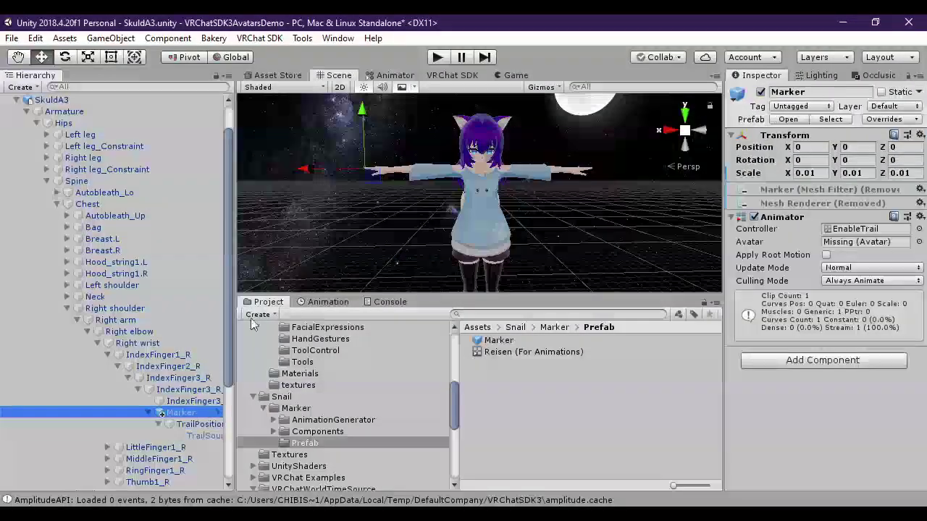
click(11, 38)
click(33, 91)
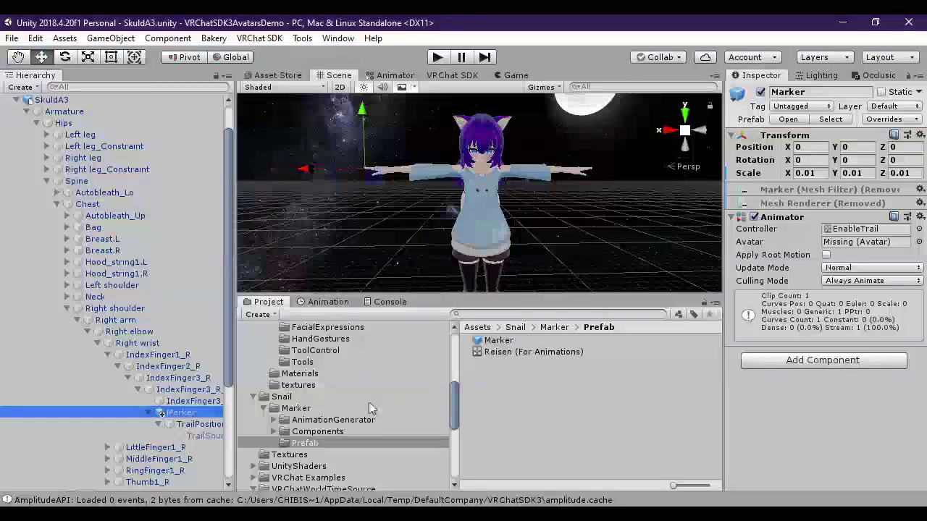
Replace the default FX playable layer with a custom slot in SkuldA3's VRC Avatar Descriptor
click(54, 100)
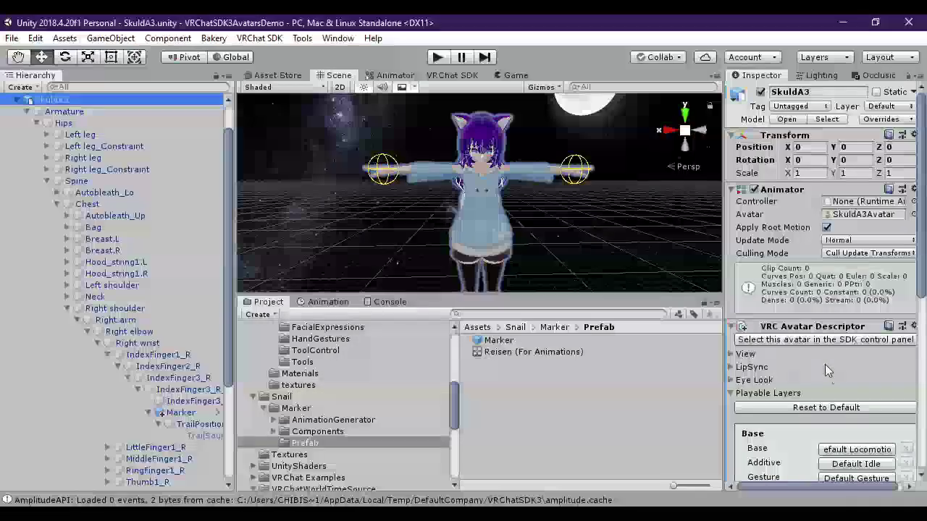
scroll(822, 363, down, 8)
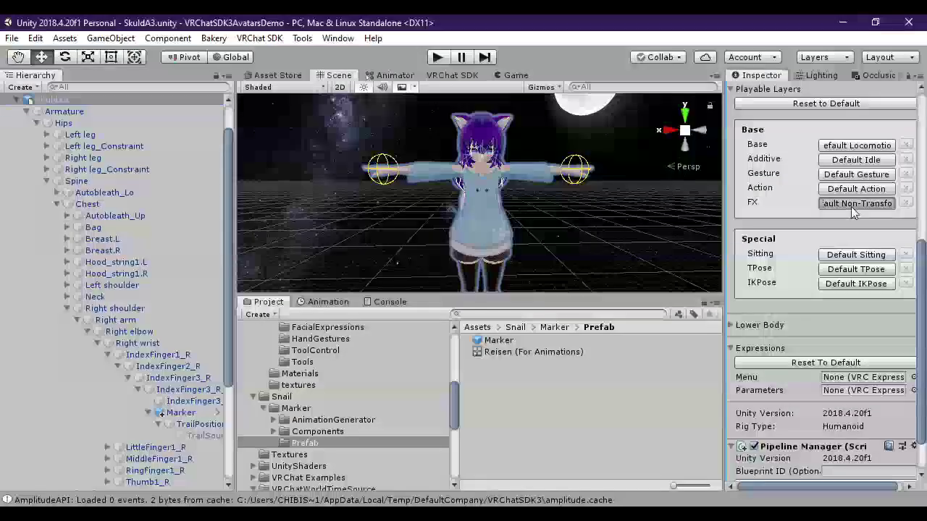
click(851, 203)
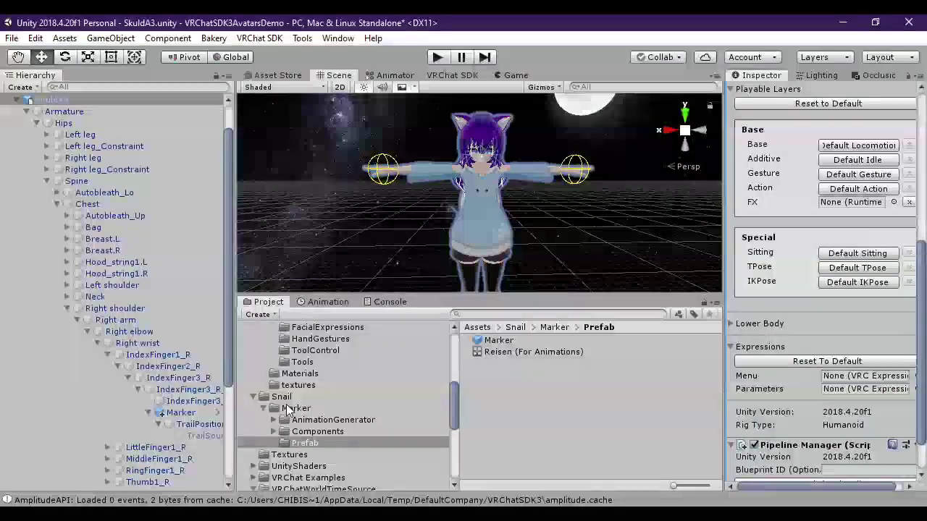
Assign the FX controller from the SkuldA3 Animation folder to the avatar's Animator component
scroll(292, 433, up, 4)
click(288, 400)
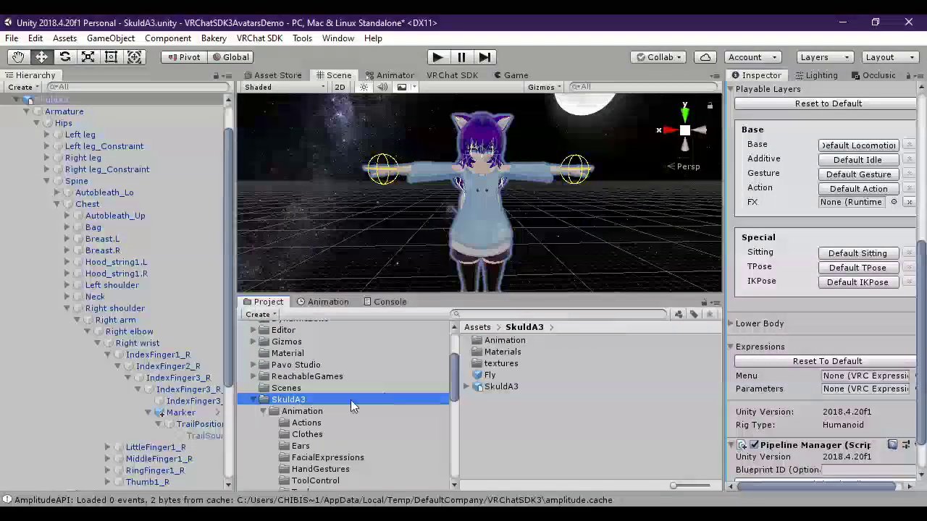
double_click(505, 340)
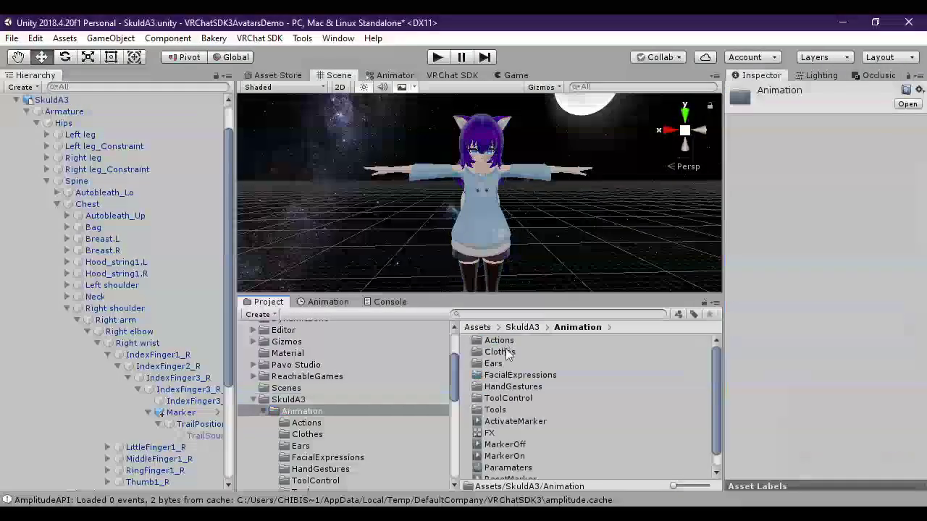
scroll(518, 394, down, 1)
click(94, 104)
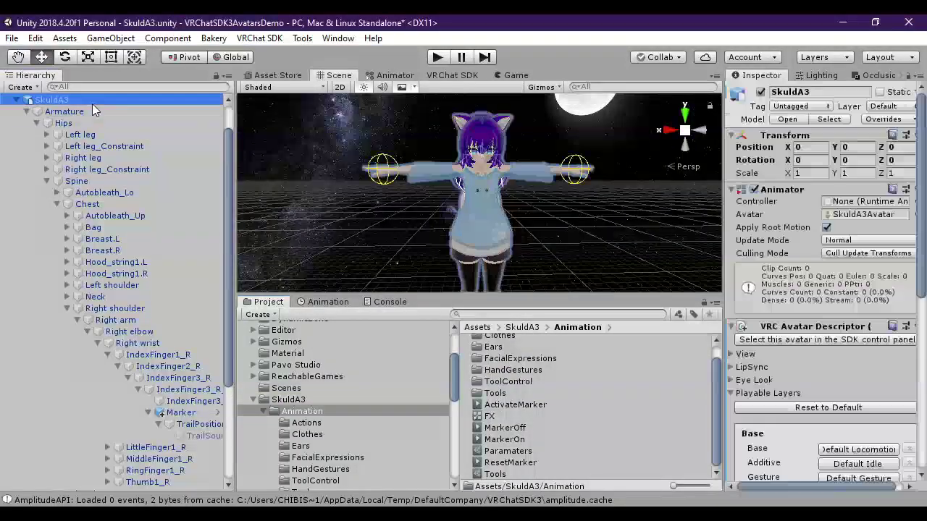
drag(489, 427, 844, 205)
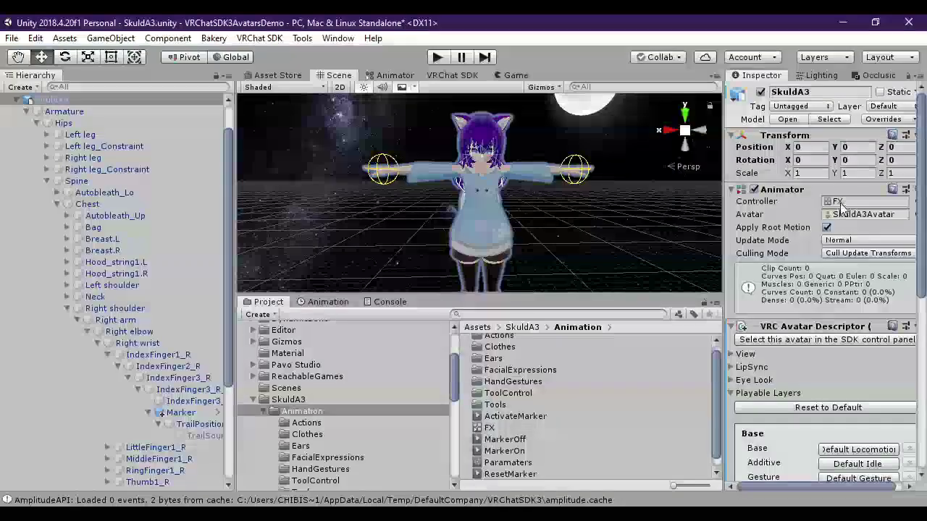
Assign the FX controller to the FX playable layer of the avatar descriptor
scroll(663, 219, down, 3)
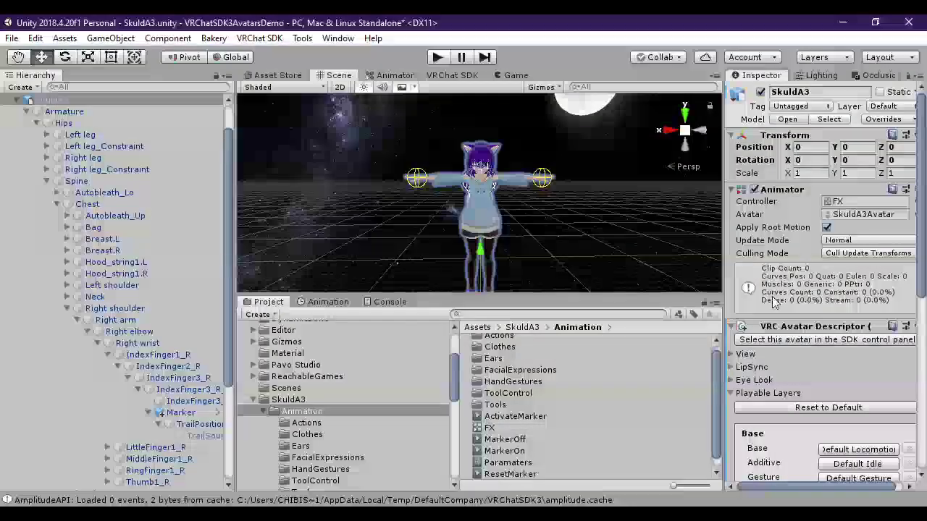
scroll(825, 325, down, 4)
drag(491, 429, 827, 342)
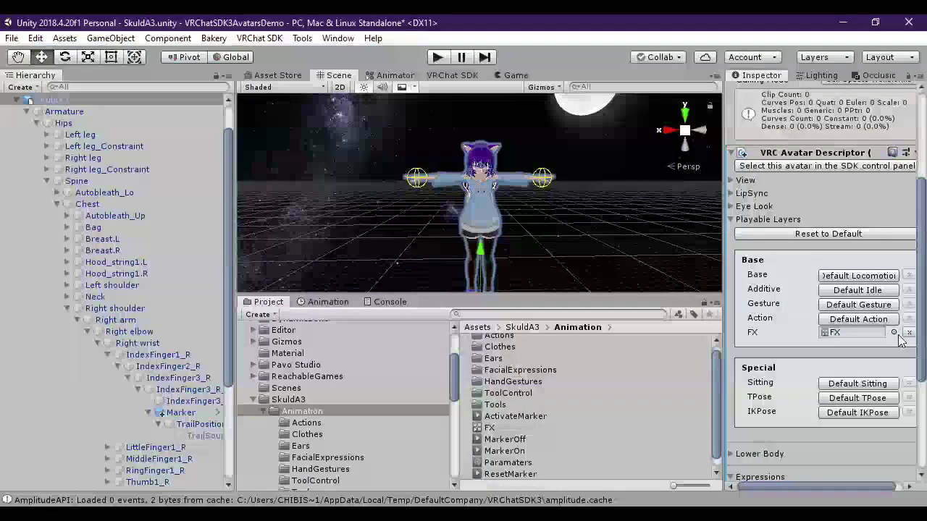
Assign the Paramaters asset as the avatar's expression parameters and the Tools asset as its expressions menu
scroll(793, 396, down, 5)
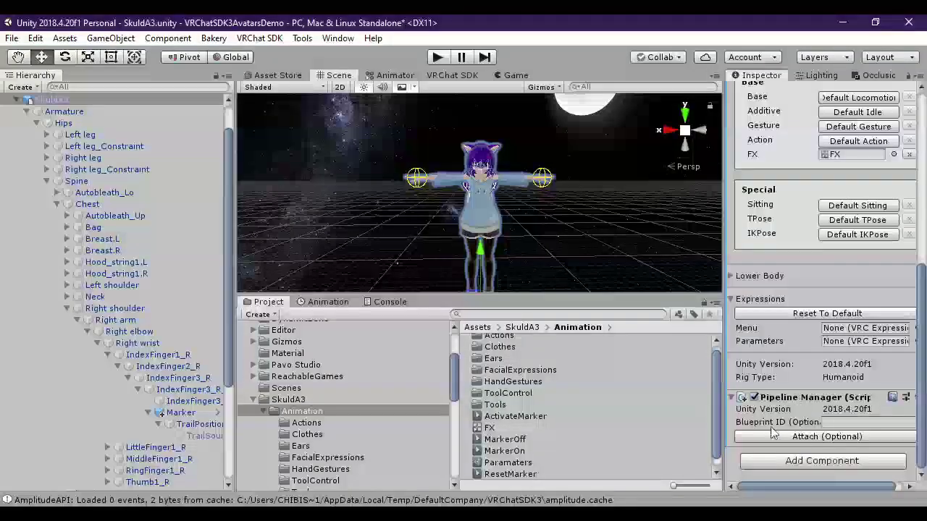
scroll(753, 319, down, 1)
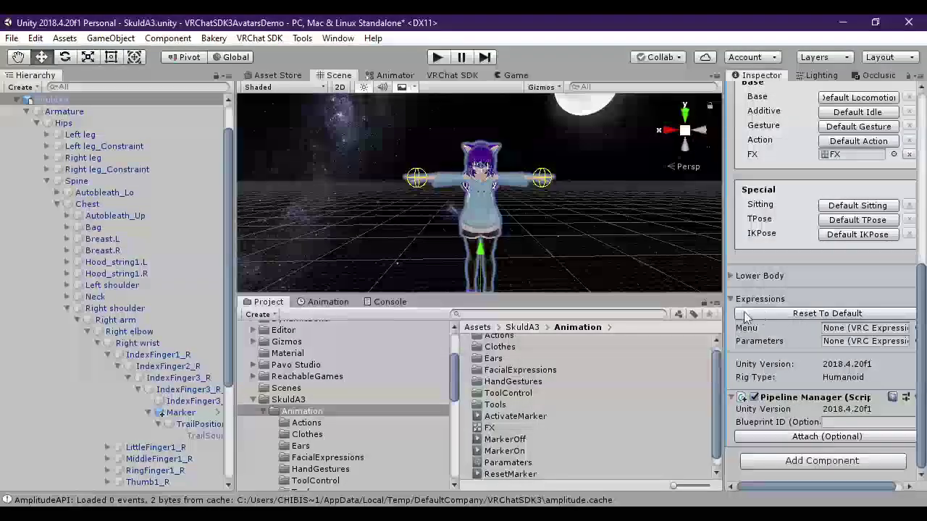
scroll(508, 428, down, 1)
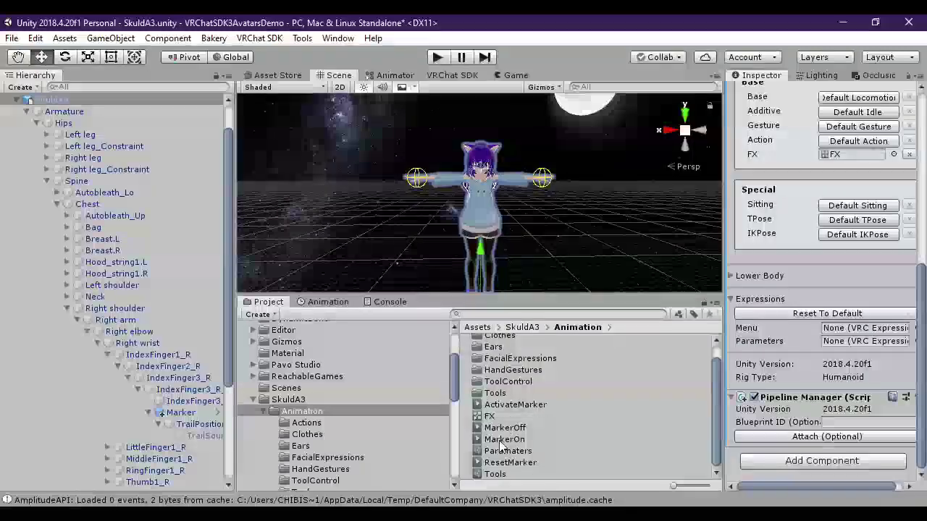
drag(507, 451, 840, 346)
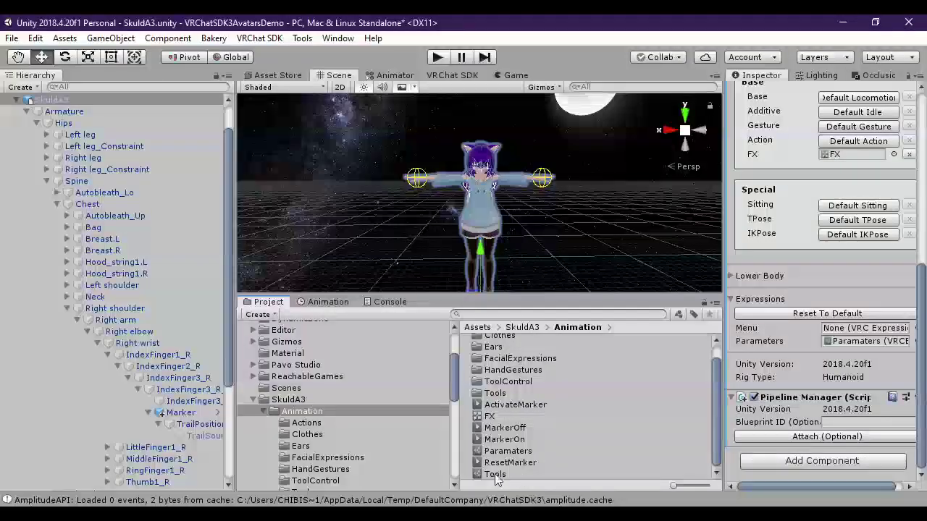
drag(522, 476, 840, 335)
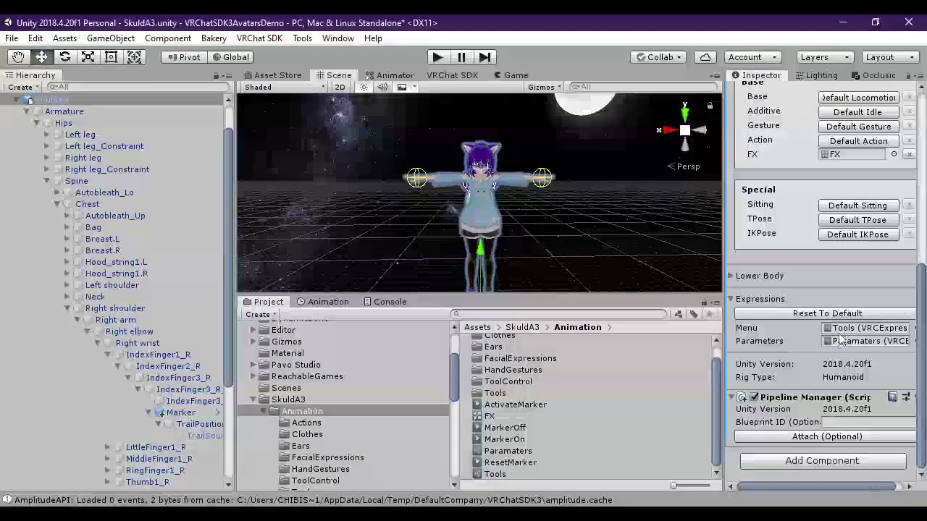
Add an Int parameter named GestureRight to the SkuldA3 avatar's FX animator controller
click(507, 475)
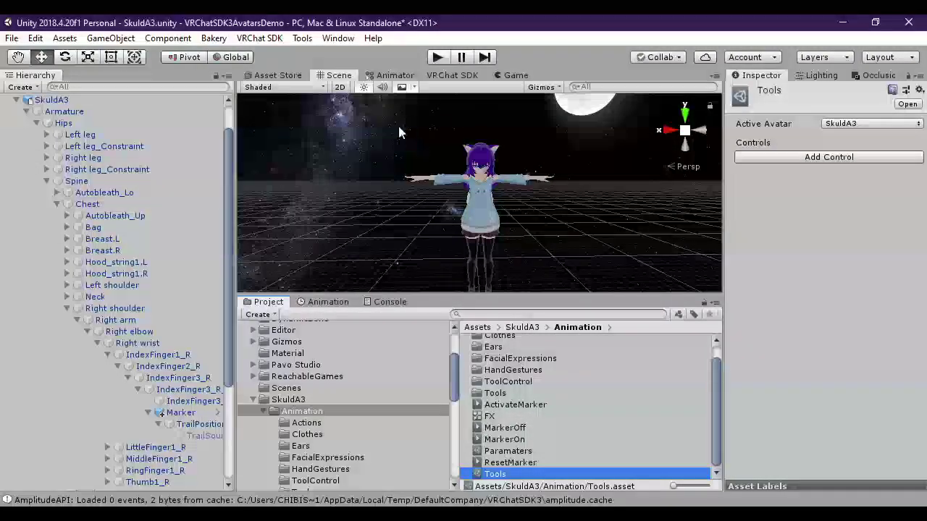
click(395, 75)
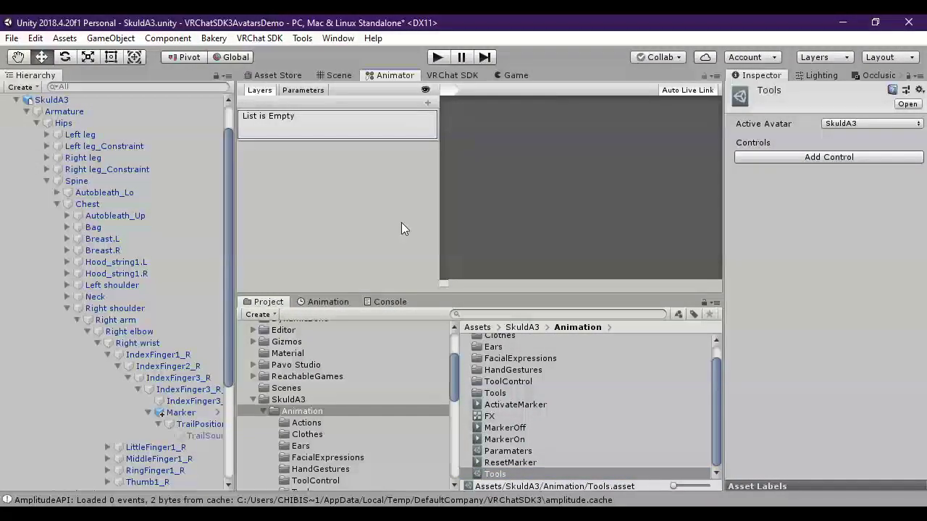
click(308, 91)
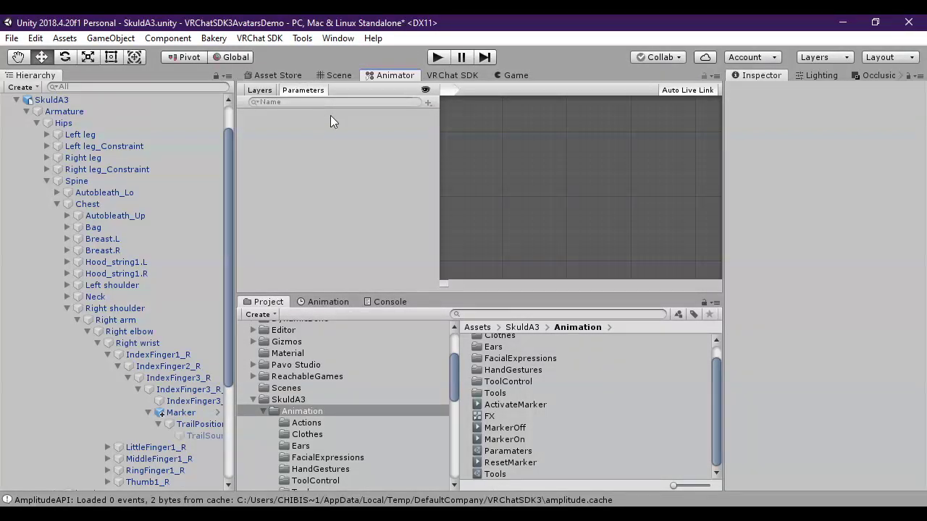
click(78, 99)
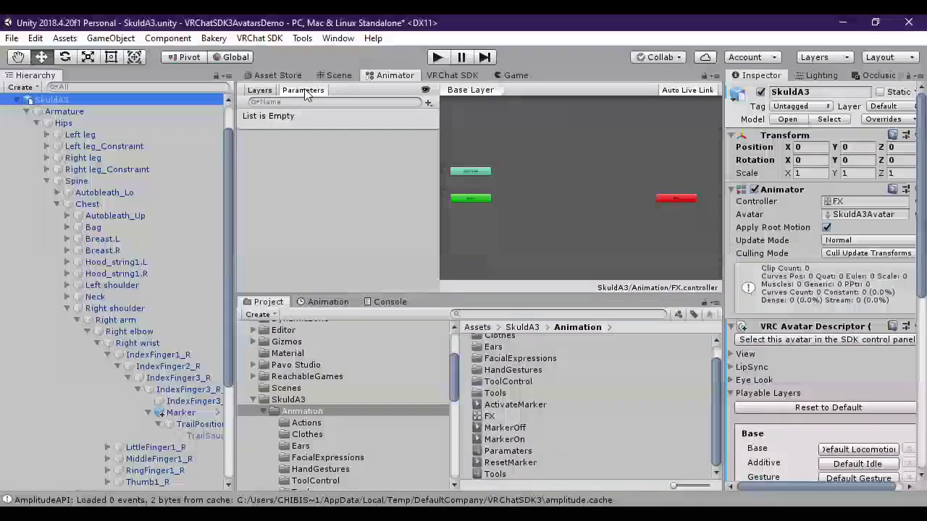
click(429, 103)
click(460, 136)
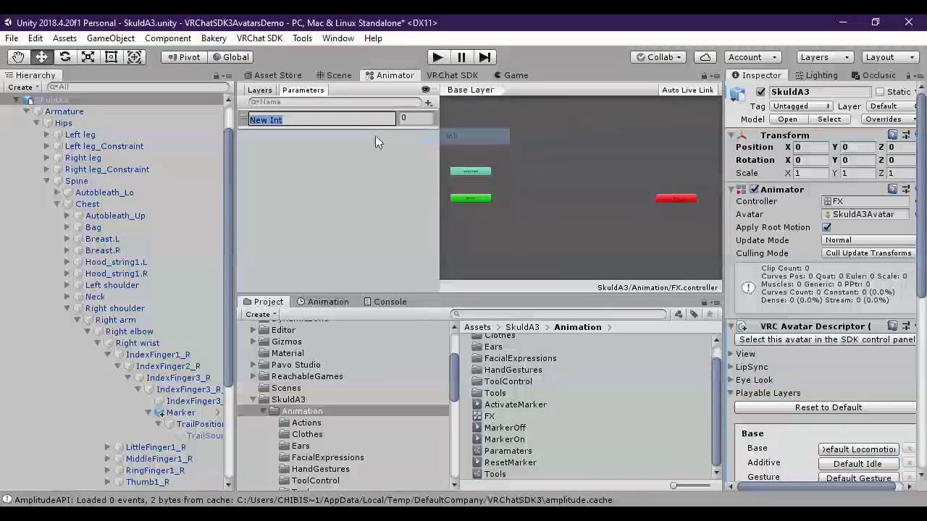
text(GestureRight)
key(Return)
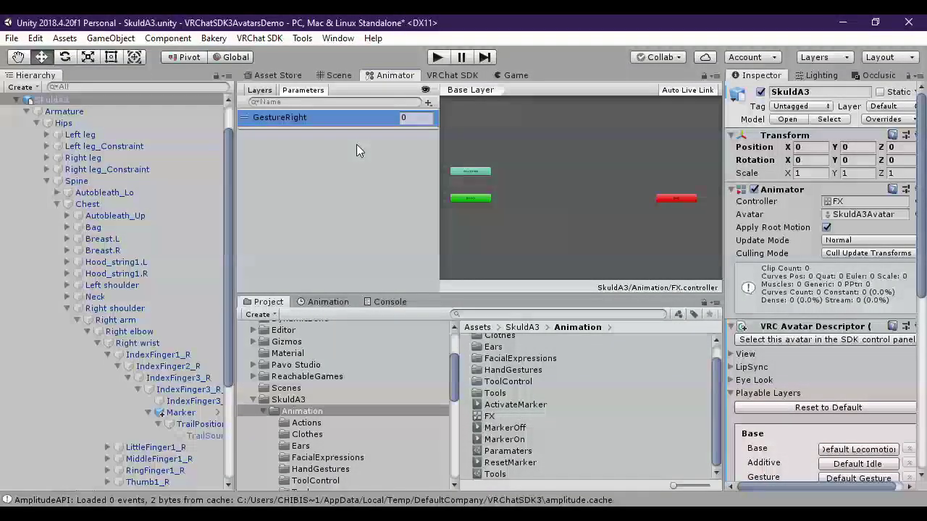
key(alt+Tab)
key(alt+Tab)
key(alt+Tab)
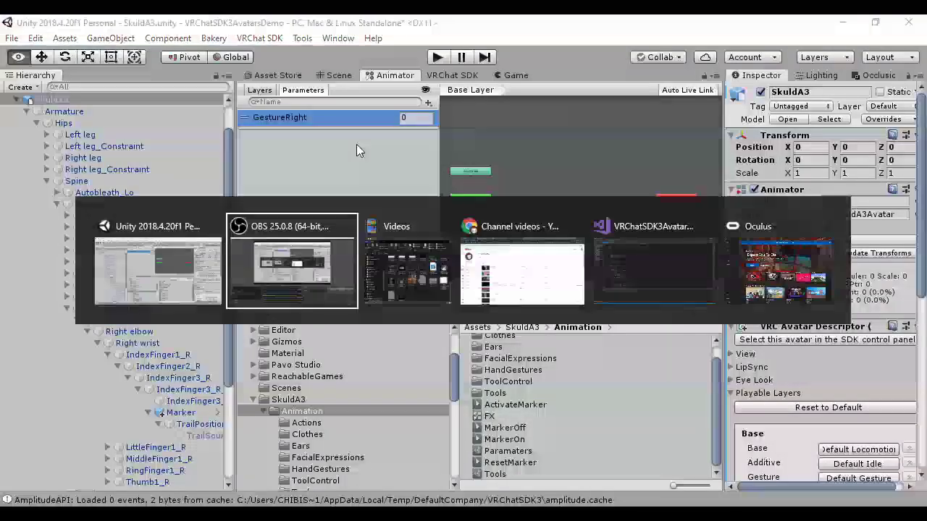
key(alt+shift+Tab)
key(alt+shift+Tab)
key(alt+shift+Tab)
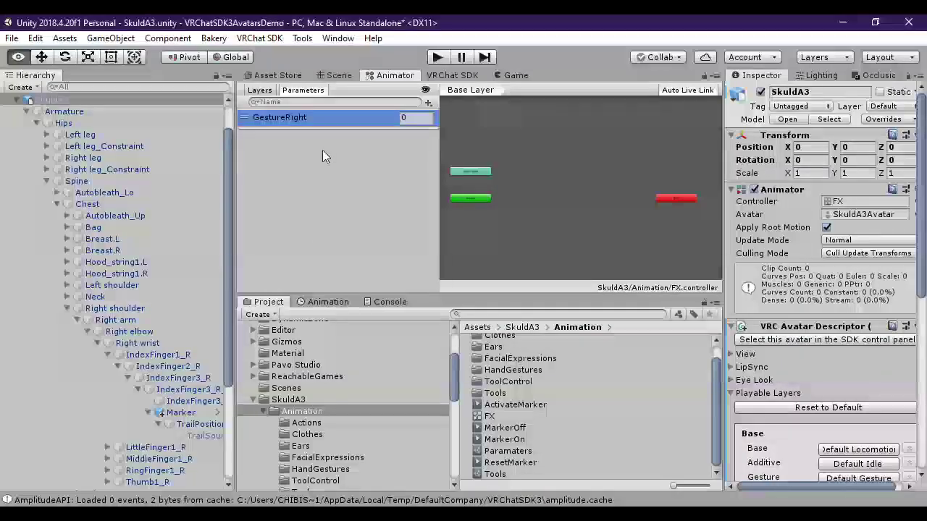
Add a second Int parameter named ToggleMarker to the FX animator controller
click(429, 103)
click(444, 136)
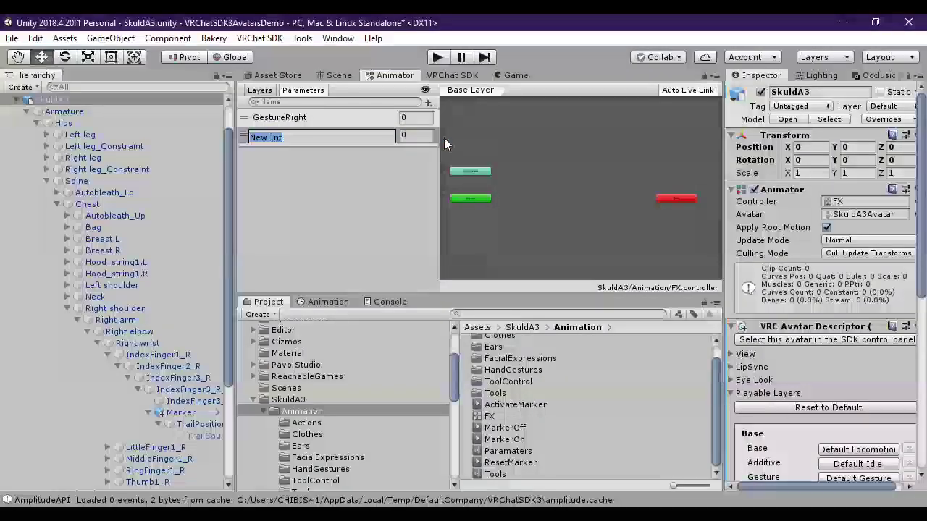
text(ToggleMarker)
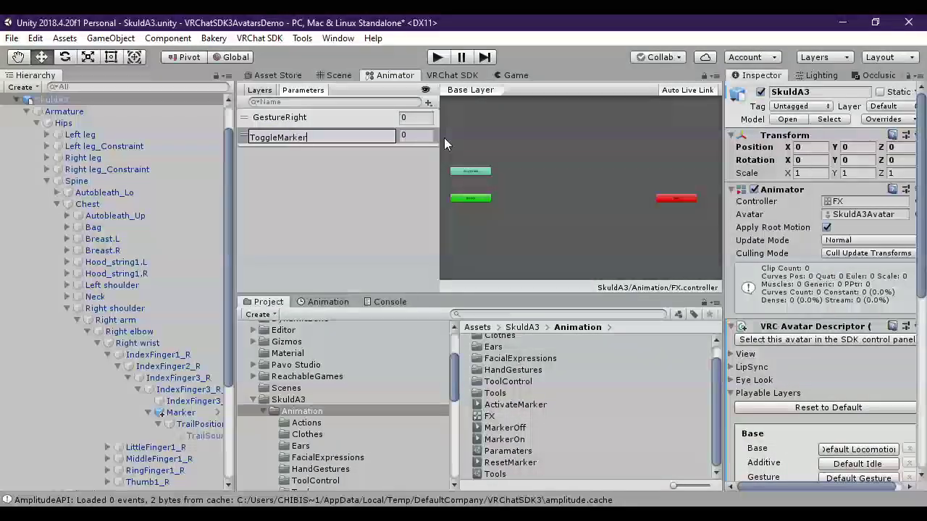
key(Return)
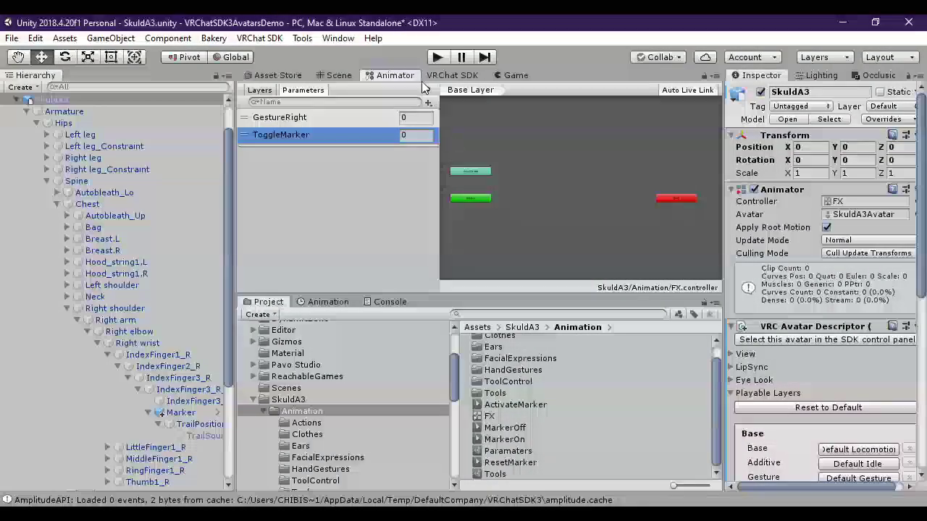
Enter ToggleMarker as the name of Parameter 4, of type Int, in the Paramaters asset
double_click(290, 134)
click(482, 285)
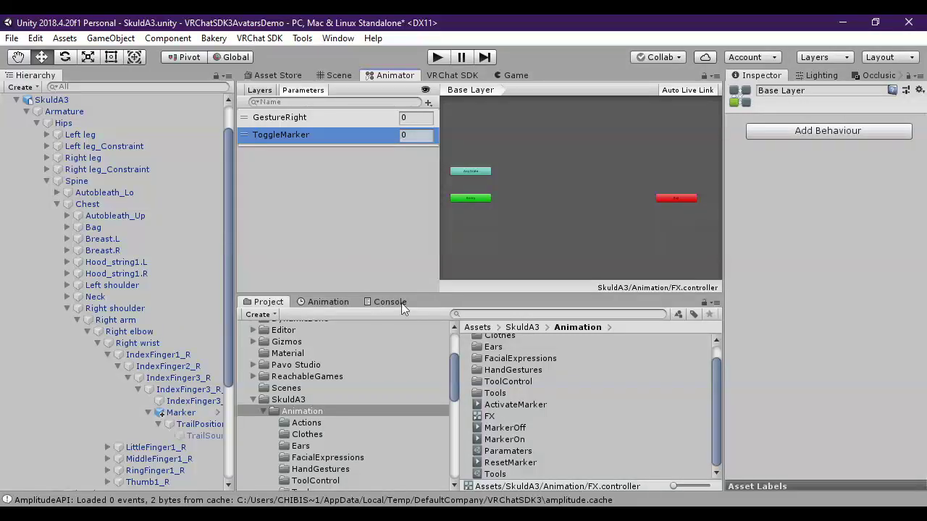
click(519, 450)
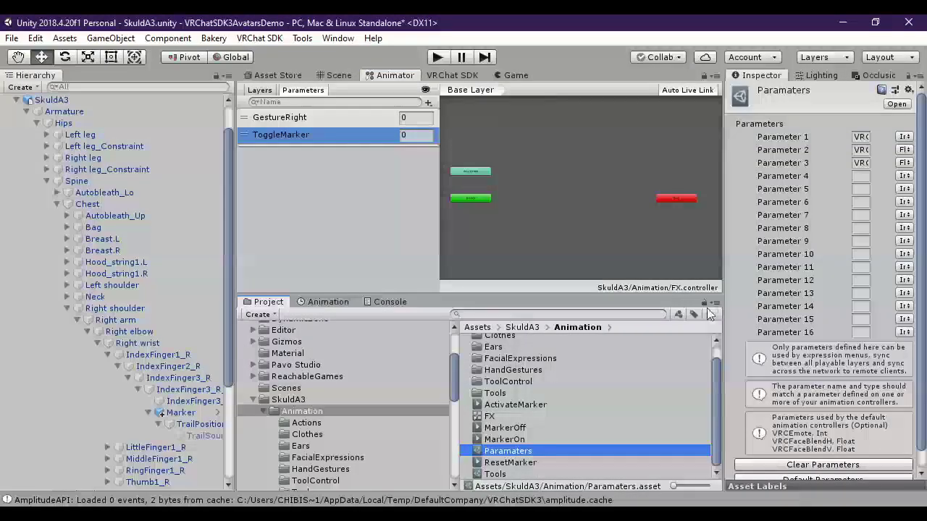
drag(724, 224, 533, 225)
click(690, 176)
text(ToggleMarker)
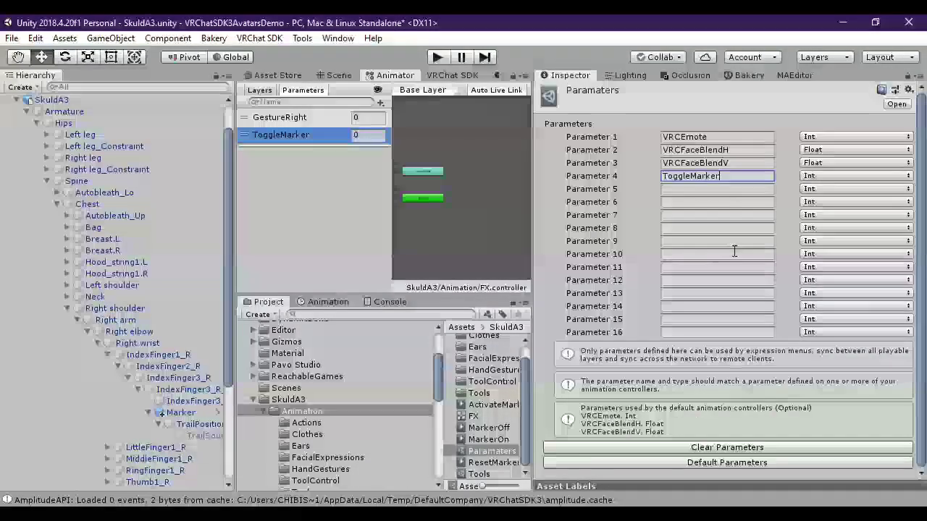
drag(533, 217, 667, 217)
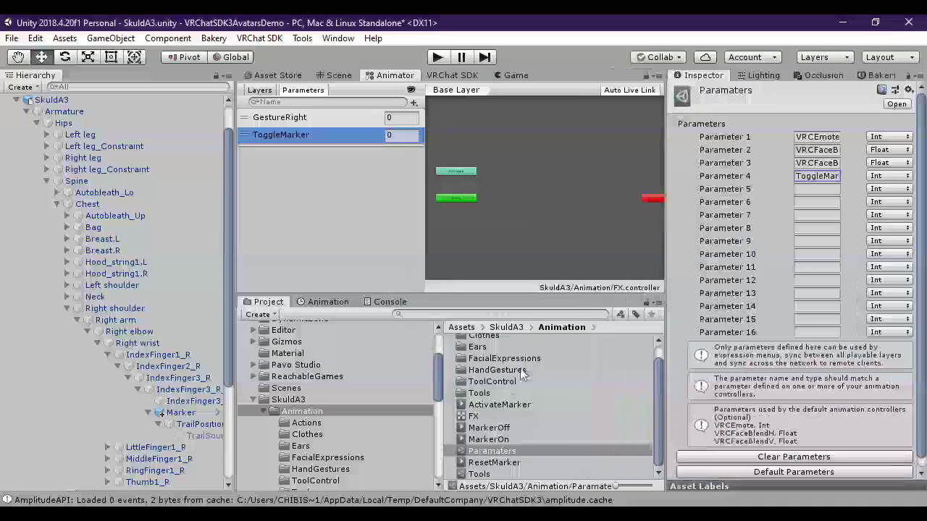
Add a Toggle control named Toggle Marker using the ToggleMarker parameter to the Tools menu, and check the name against the Paramaters asset and FX controller
click(479, 474)
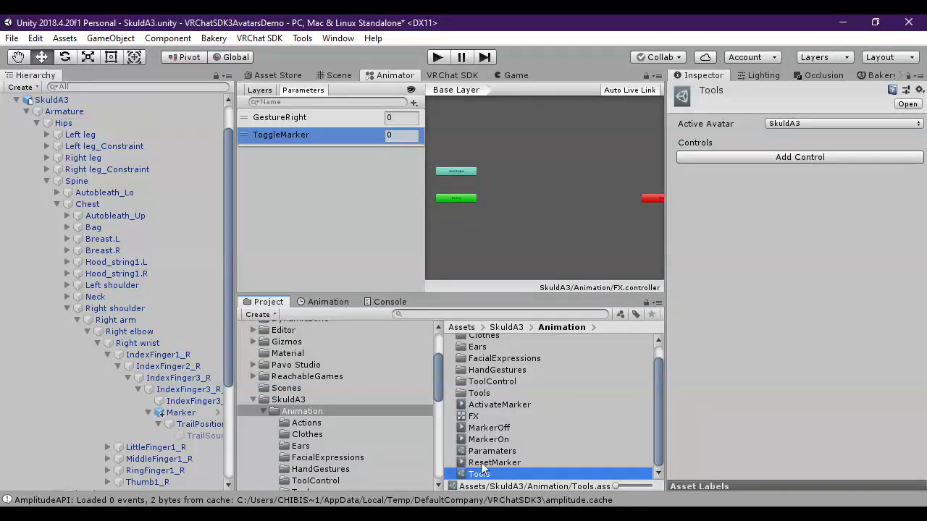
click(774, 158)
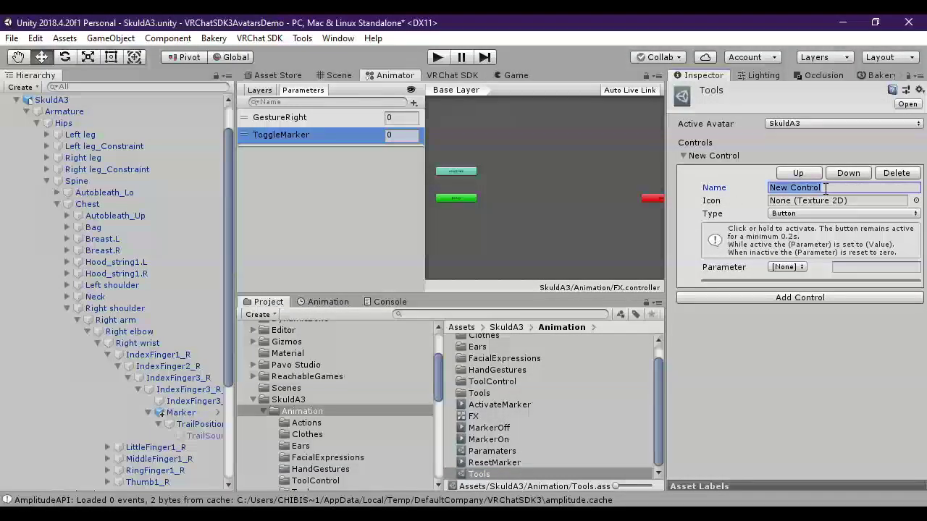
click(786, 267)
click(815, 347)
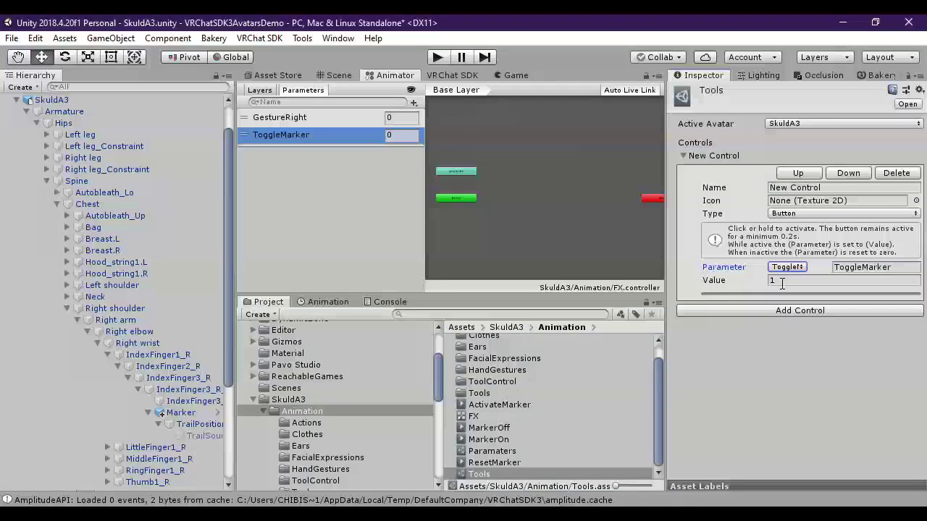
click(791, 214)
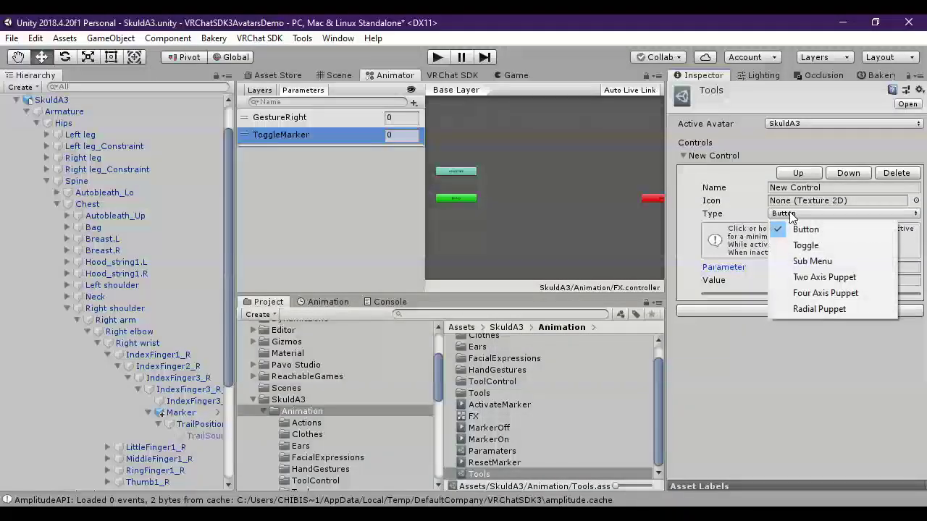
click(821, 244)
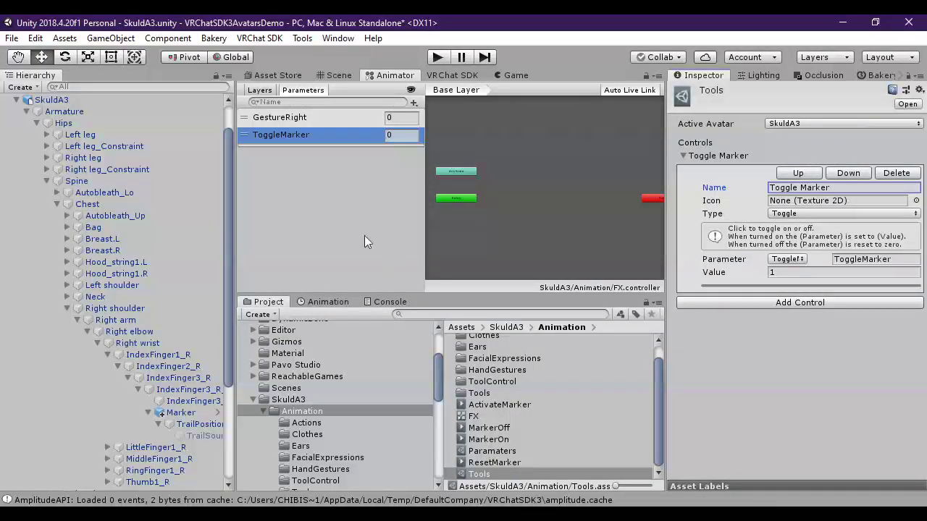
click(501, 452)
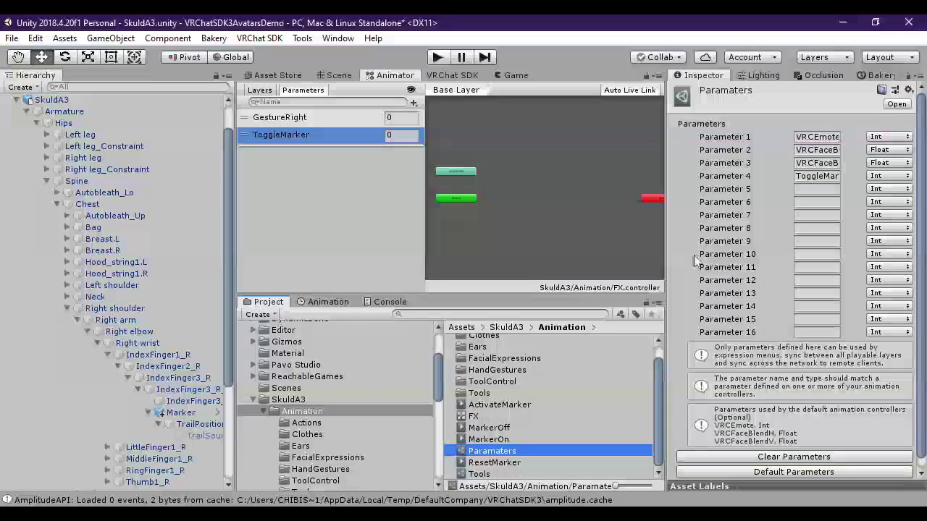
click(479, 473)
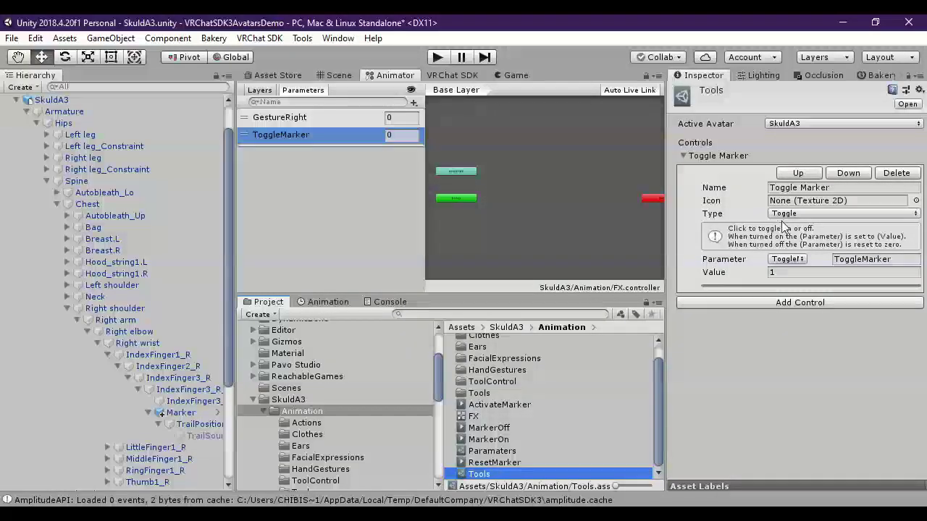
double_click(360, 133)
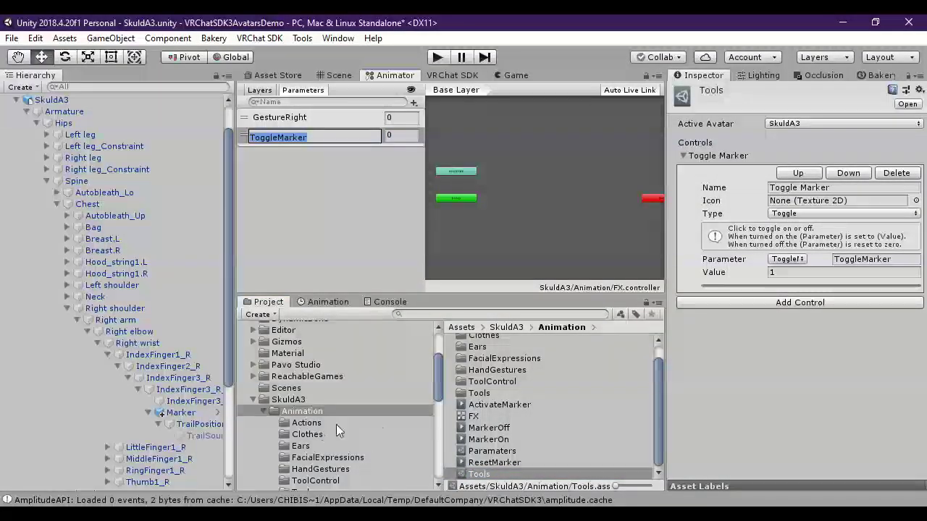
Add the ResetMarker and ActivateMarker animation clips as states in the FX controller's Base Layer
click(500, 462)
ctrl+click(489, 406)
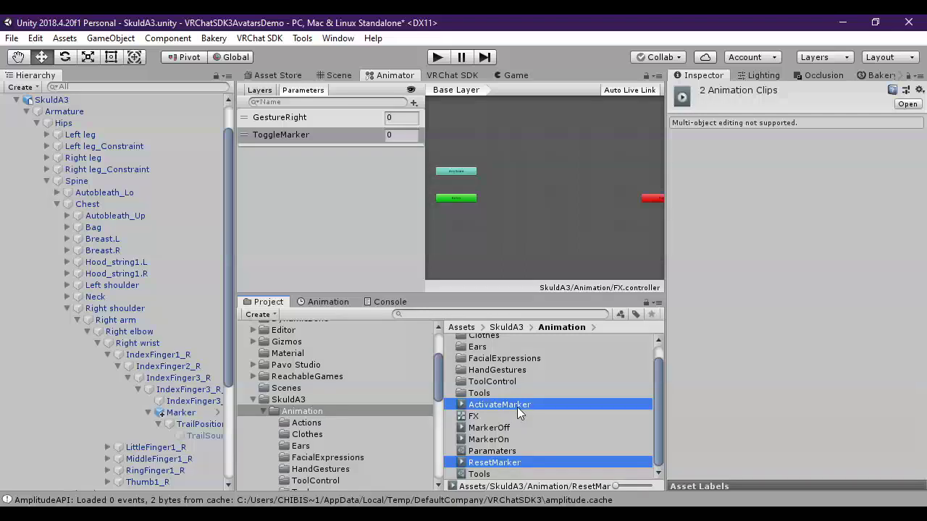
drag(515, 407, 494, 165)
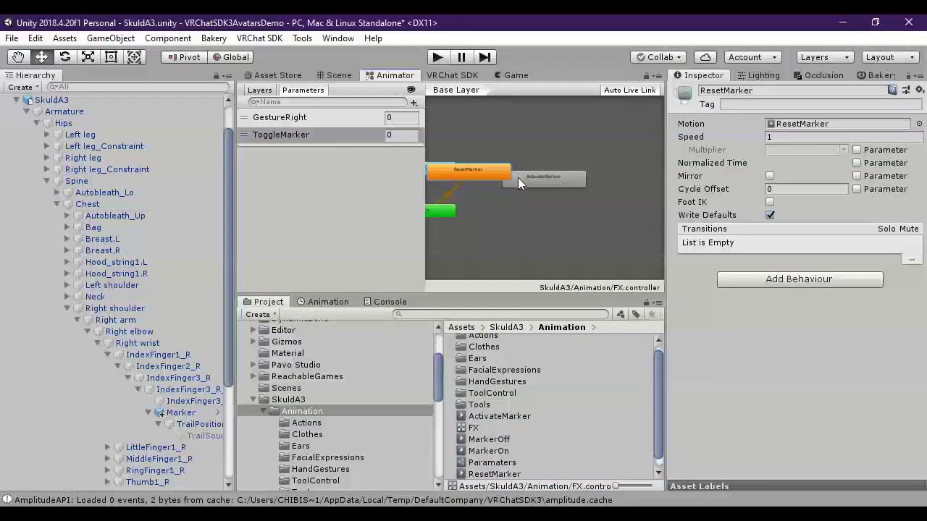
Rearrange the Base Layer graph so the ResetMarker and ActivateMarker states sit clear of the Any State and Entry nodes
scroll(518, 177, up, 4)
scroll(498, 210, down, 2)
drag(469, 223, 475, 227)
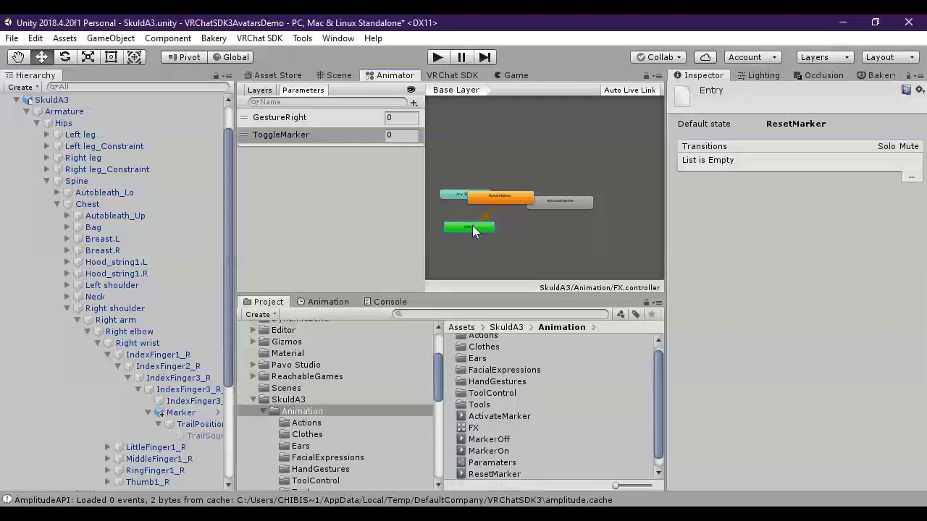
drag(510, 193, 582, 206)
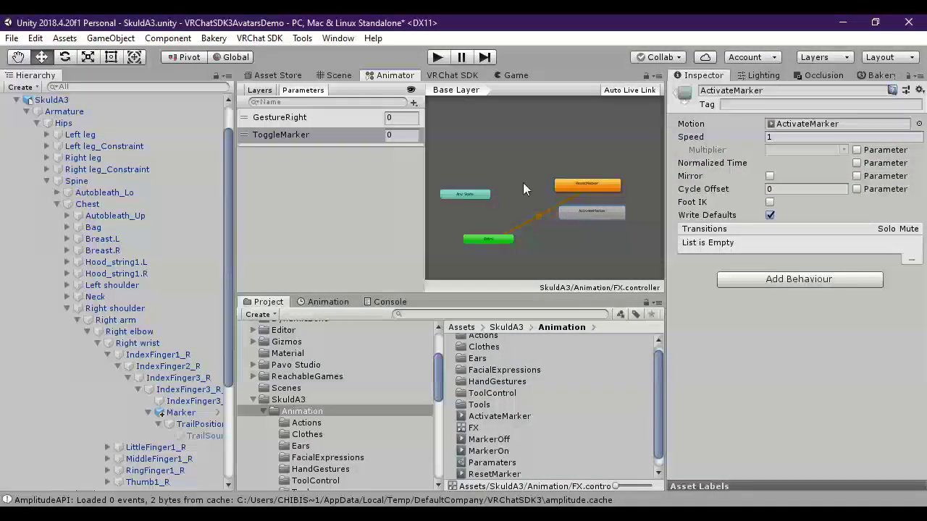
drag(471, 194, 458, 180)
drag(487, 239, 471, 244)
Create an empty state in the Base Layer and name it Idle
right_click(462, 193)
mouse_move(498, 206)
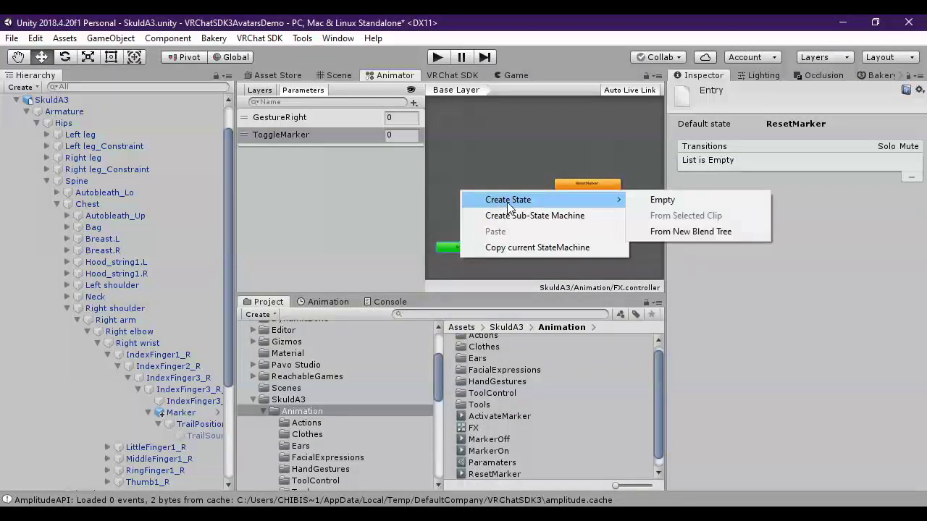
click(673, 203)
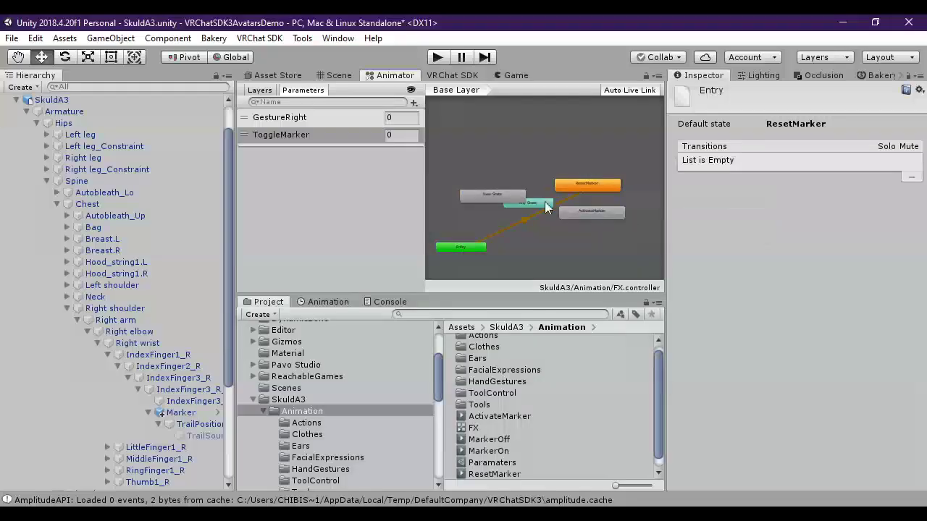
click(494, 200)
click(748, 91)
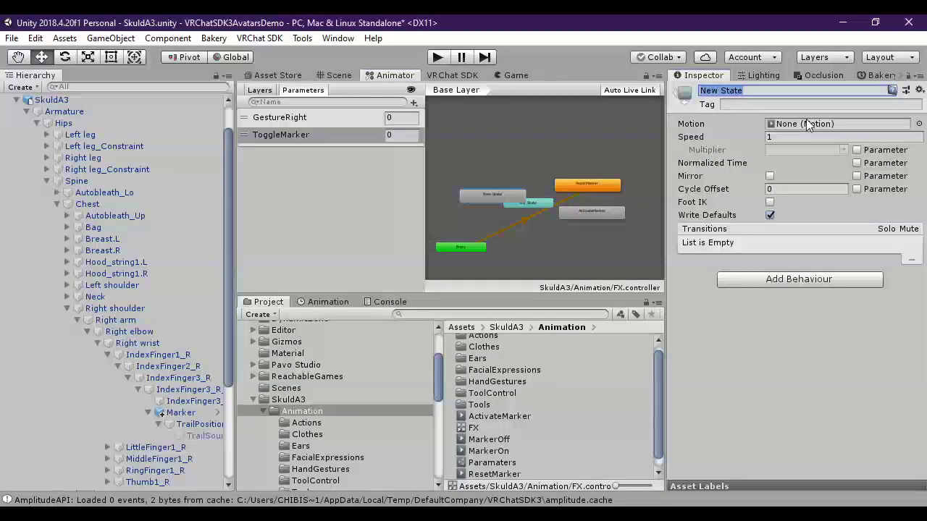
text(Idle)
key(Return)
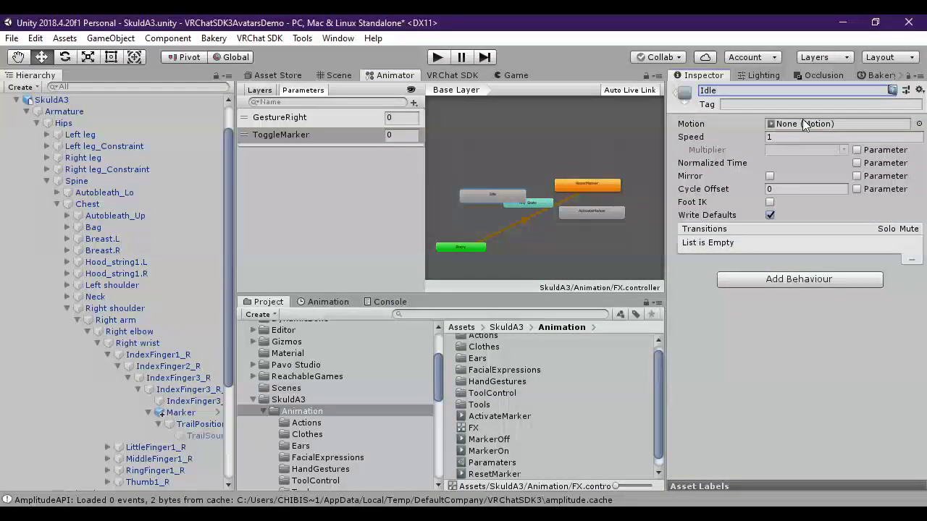
Set the Idle state as the Base Layer's default state in place of ResetMarker
right_click(474, 248)
click(487, 259)
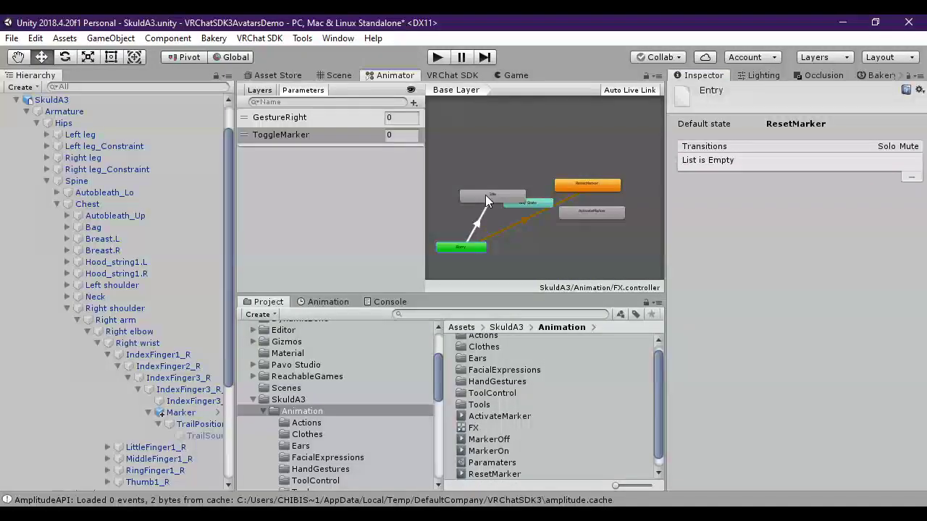
right_click(491, 200)
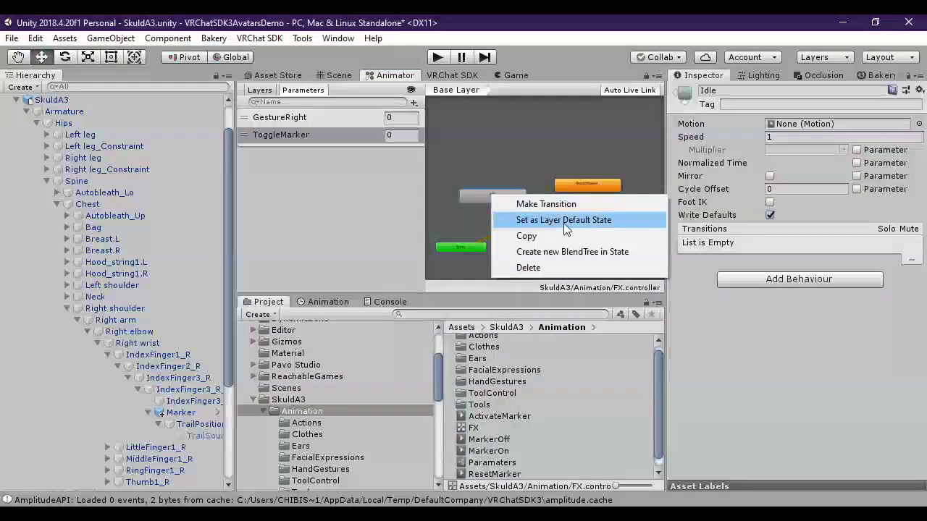
click(539, 215)
Move the Idle state and Entry node clear of Any State in the Base Layer graph, and select Any State
drag(510, 193, 464, 194)
drag(476, 247, 501, 251)
drag(474, 198, 473, 205)
drag(492, 252, 496, 254)
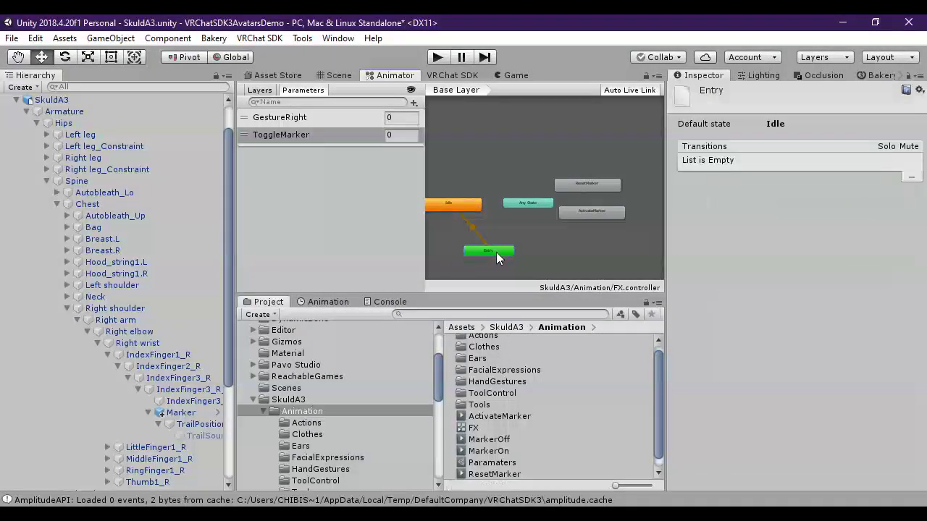
click(521, 202)
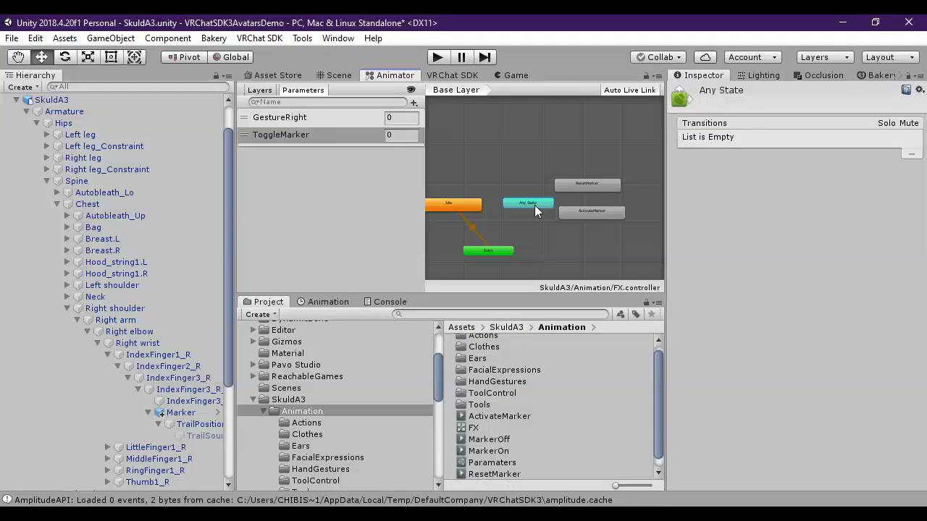
Create a transition from Any State to the ResetMarker state in the Base Layer
drag(535, 205, 569, 190)
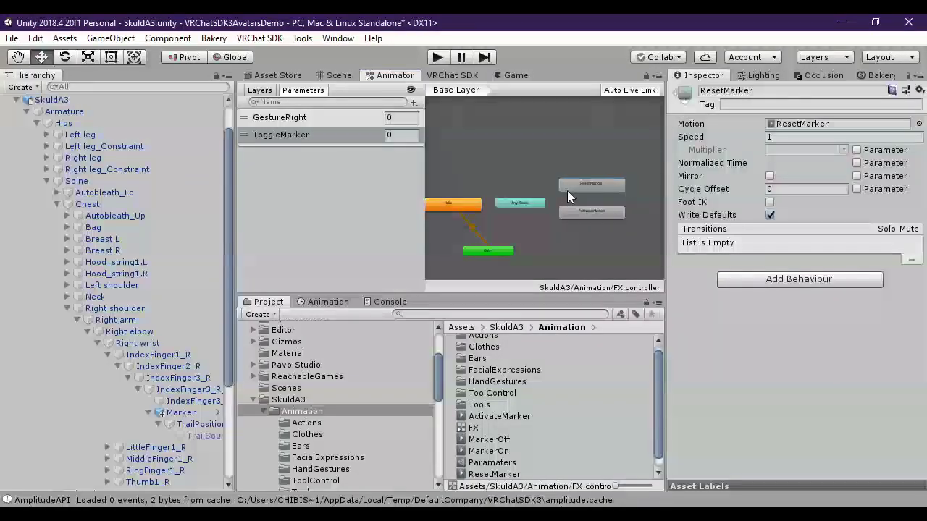
click(488, 210)
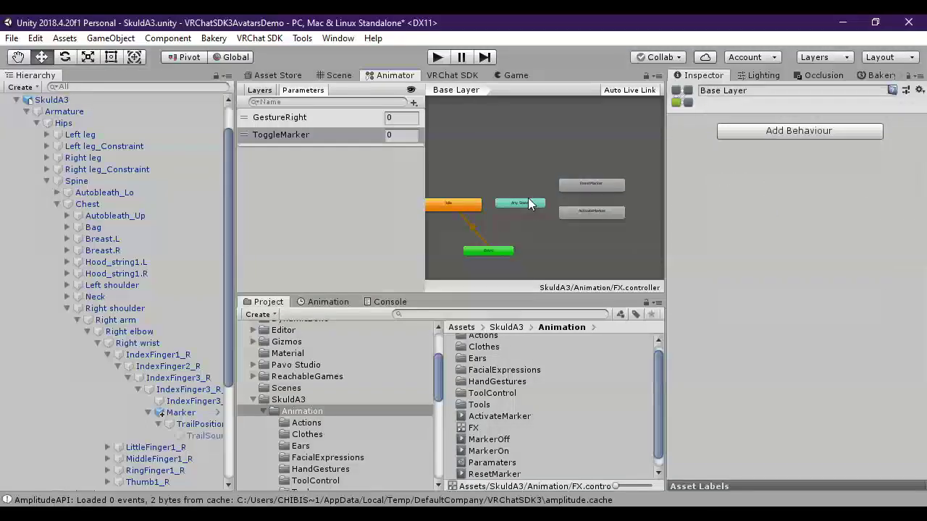
click(511, 204)
right_click(538, 202)
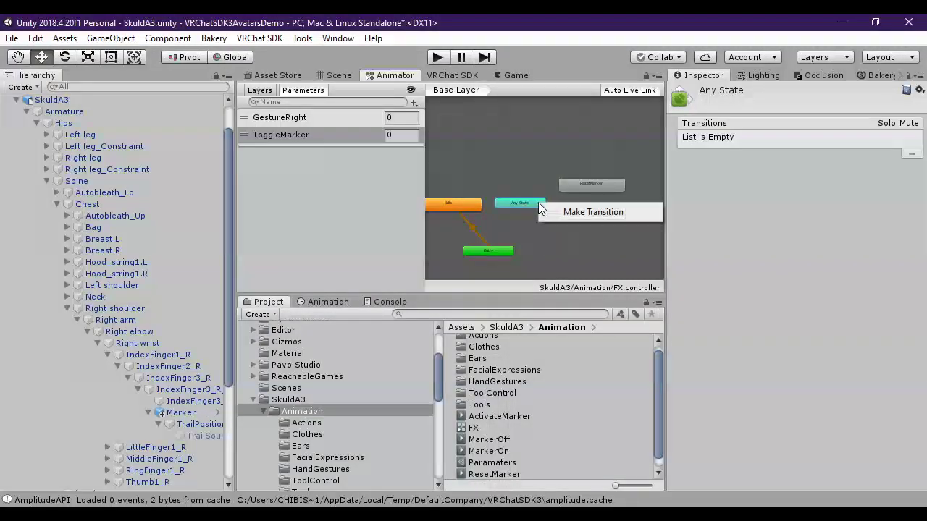
click(582, 213)
click(580, 188)
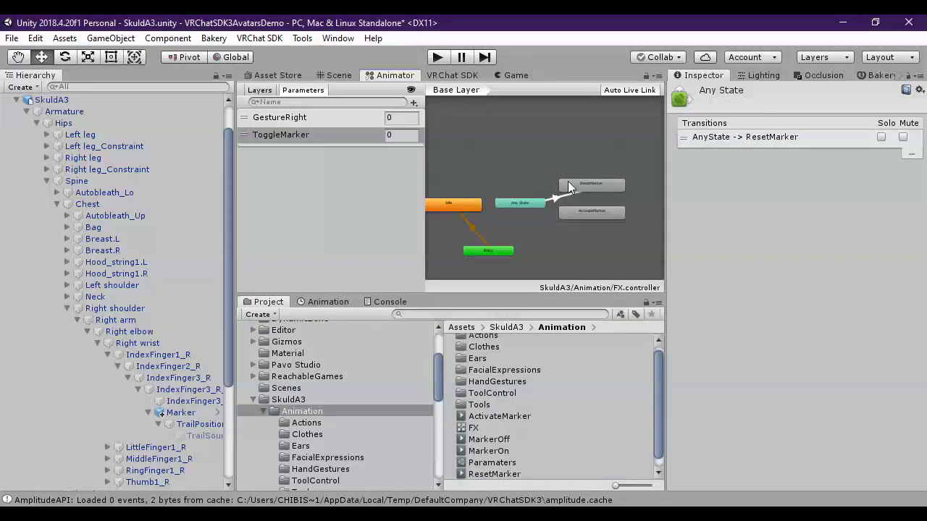
click(590, 187)
Add transitions from Any State to the ActivateMarker state and to the Idle state
click(532, 204)
right_click(533, 204)
click(579, 212)
click(581, 216)
right_click(530, 202)
click(558, 213)
click(468, 202)
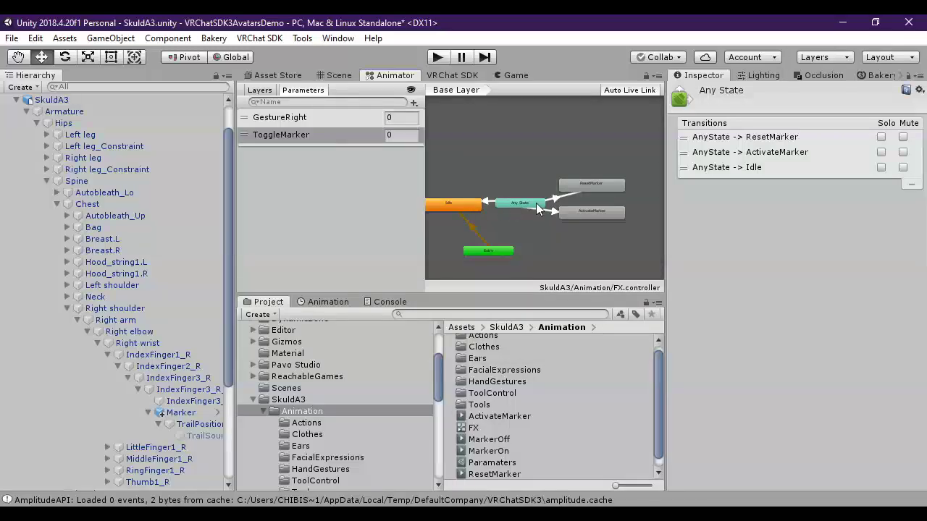
Nudge the Idle state away from Any State and add a second transition from Any State to Idle
drag(461, 204, 454, 209)
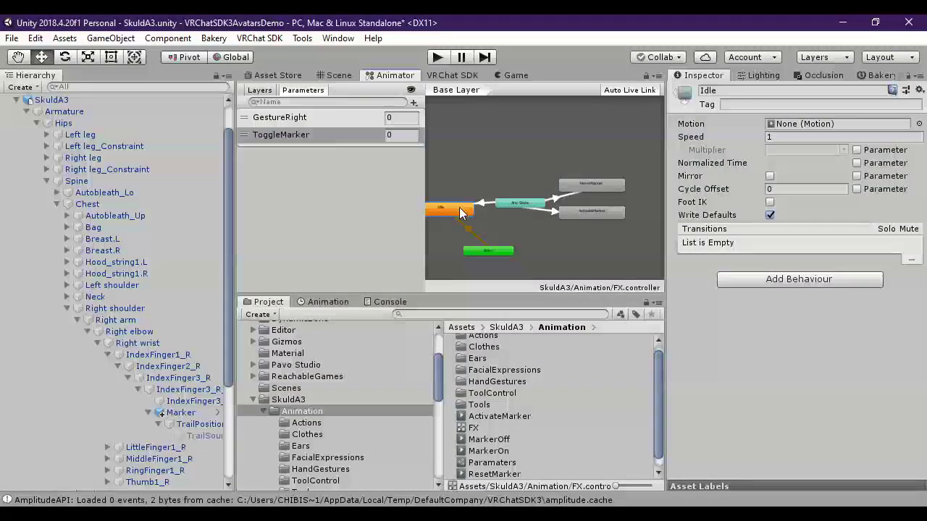
click(493, 202)
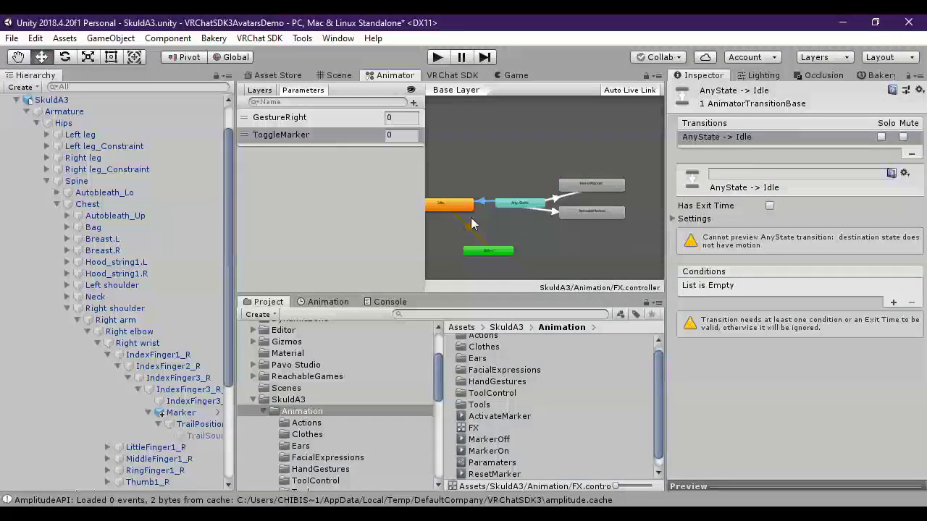
click(514, 206)
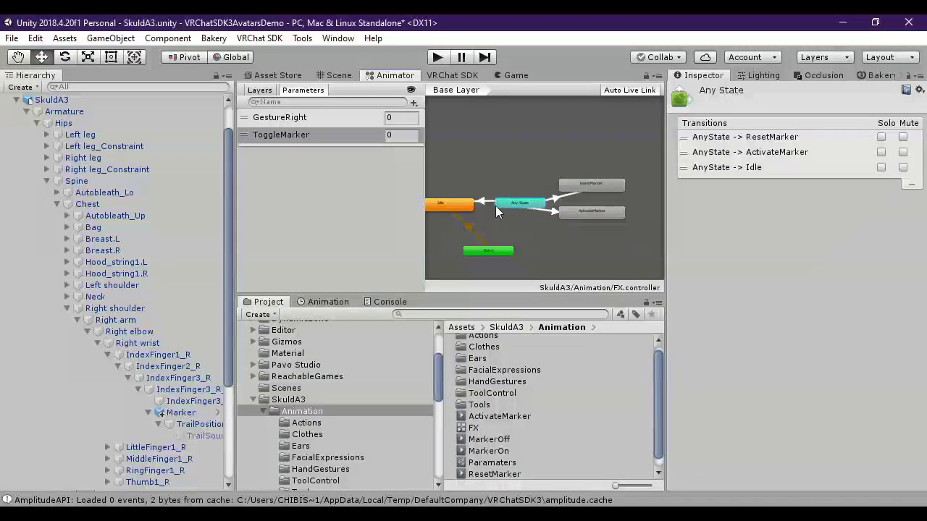
right_click(509, 205)
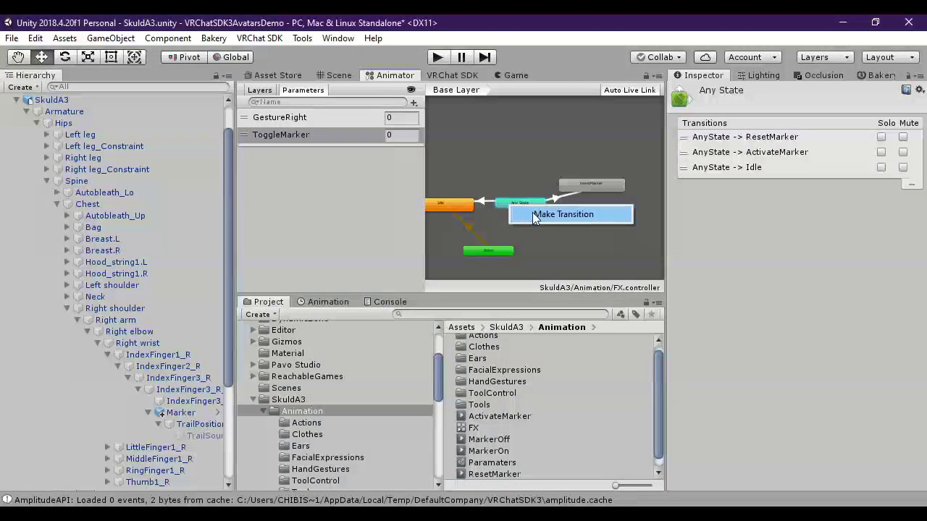
click(534, 214)
click(467, 211)
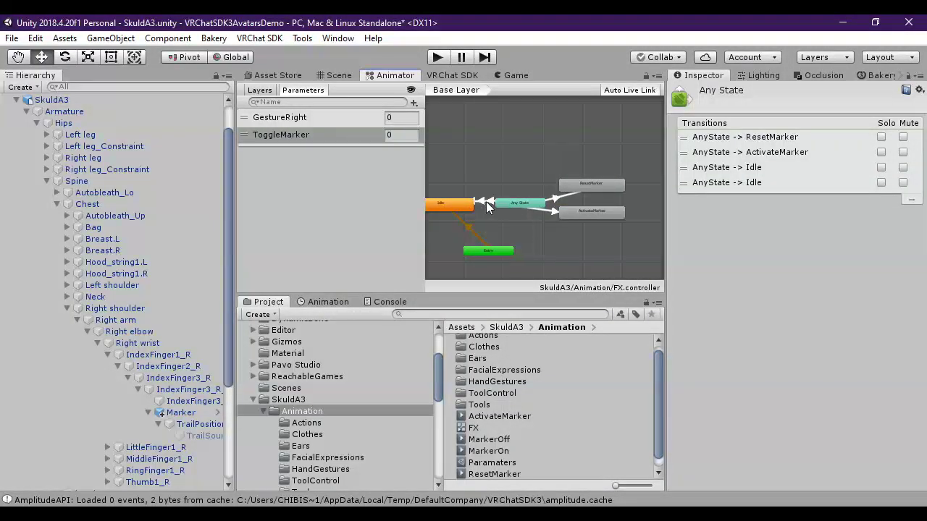
Reposition the Idle state and the Entry node slightly in the Base Layer graph
click(454, 204)
click(501, 203)
click(464, 205)
click(505, 206)
click(471, 208)
click(491, 205)
click(463, 205)
click(511, 205)
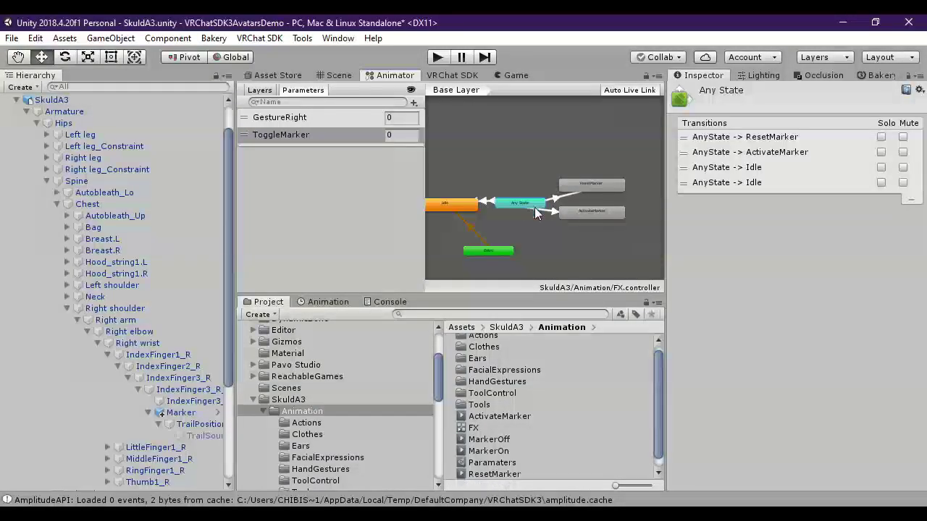
drag(504, 250, 516, 253)
click(522, 205)
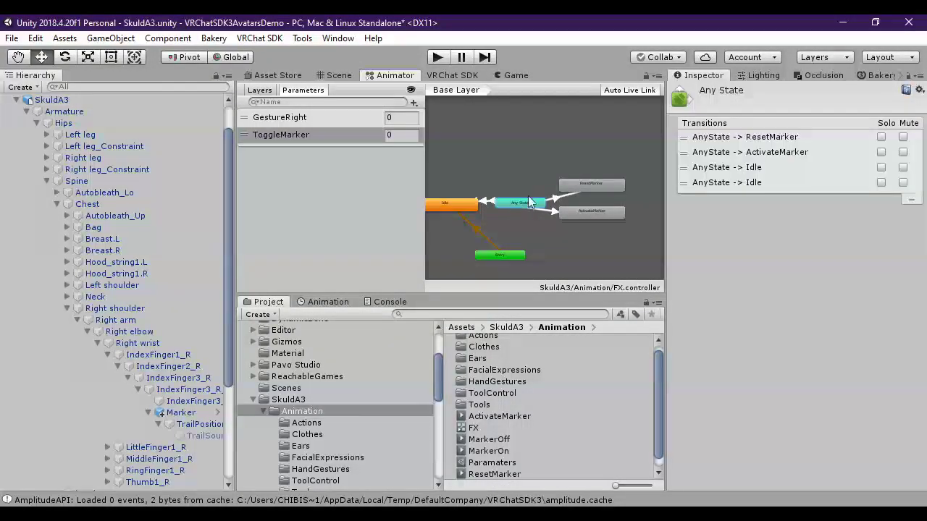
Review how Any State links to the ResetMarker, ActivateMarker and Idle states in the Base Layer graph
click(590, 183)
click(529, 201)
click(583, 184)
drag(589, 211, 593, 215)
click(550, 166)
click(451, 205)
click(551, 210)
click(520, 205)
click(586, 186)
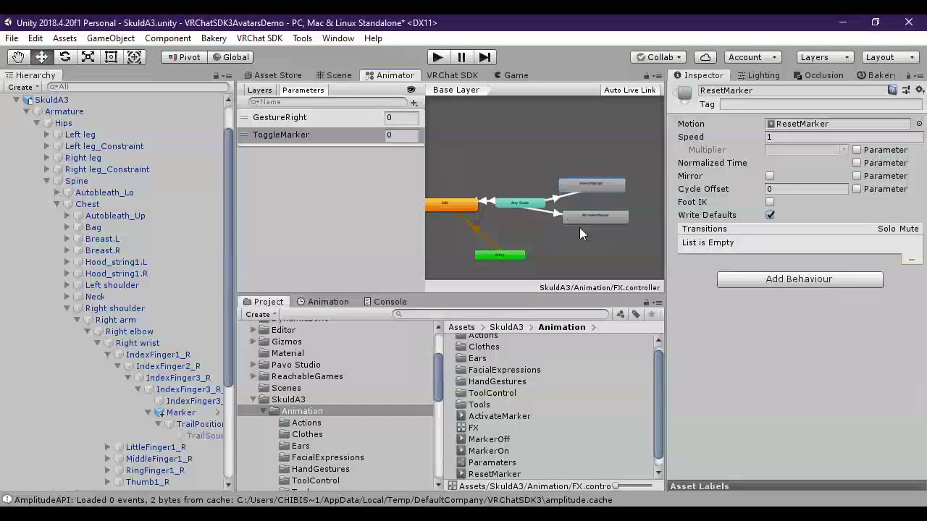
click(509, 201)
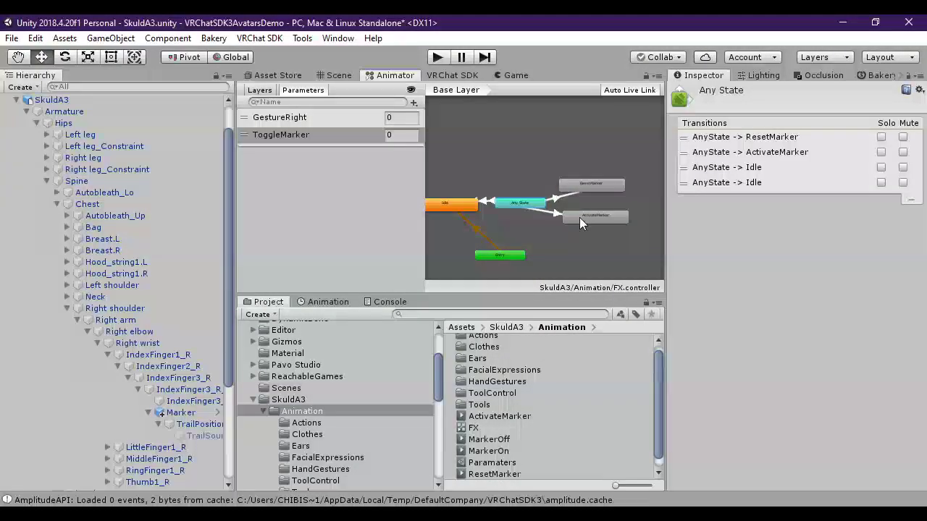
click(572, 214)
click(524, 205)
Add a condition to the AnyState -> ActivateMarker transition requiring GestureRight Equals 2
click(557, 212)
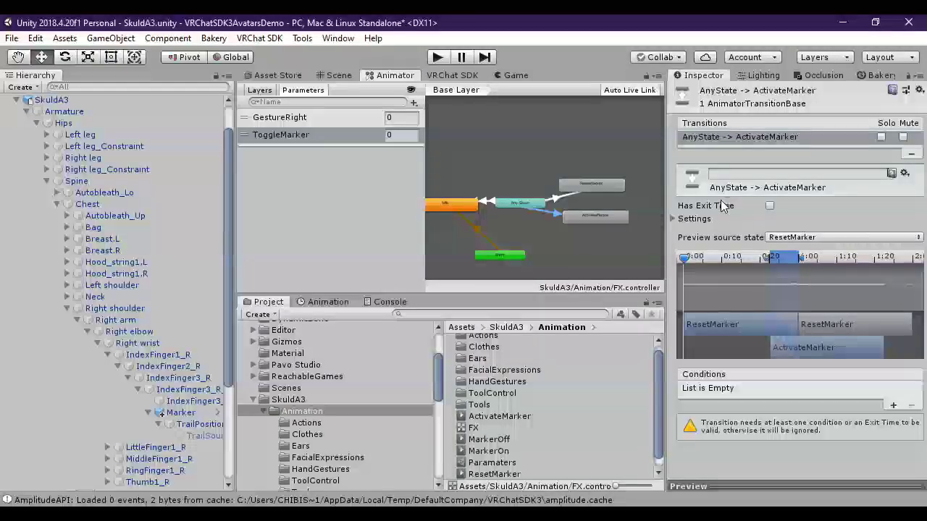
click(893, 406)
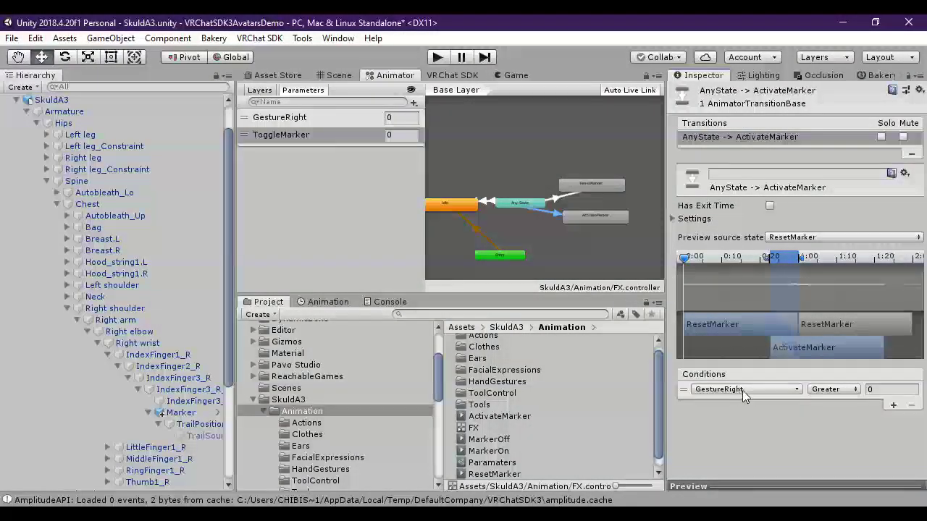
click(717, 390)
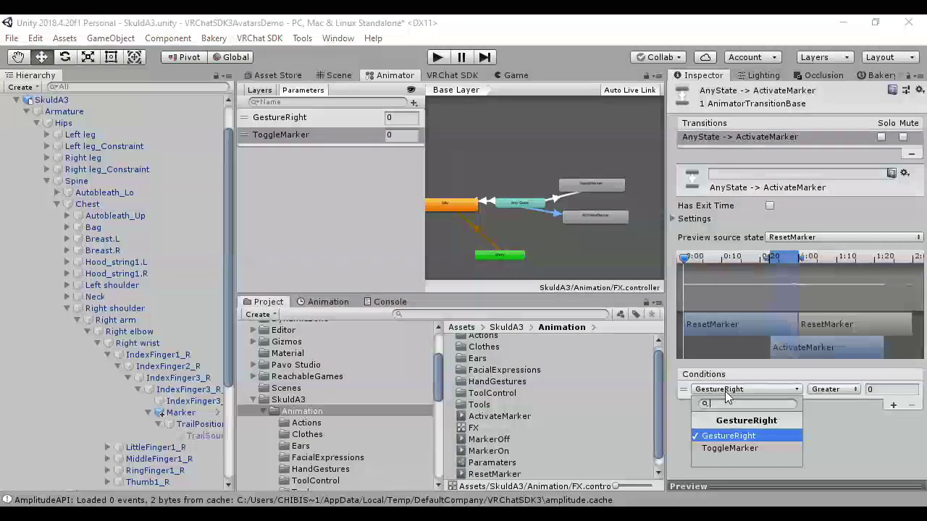
click(828, 394)
click(848, 433)
click(871, 391)
text(12)
key(BackSpace)
key(BackSpace)
text(2)
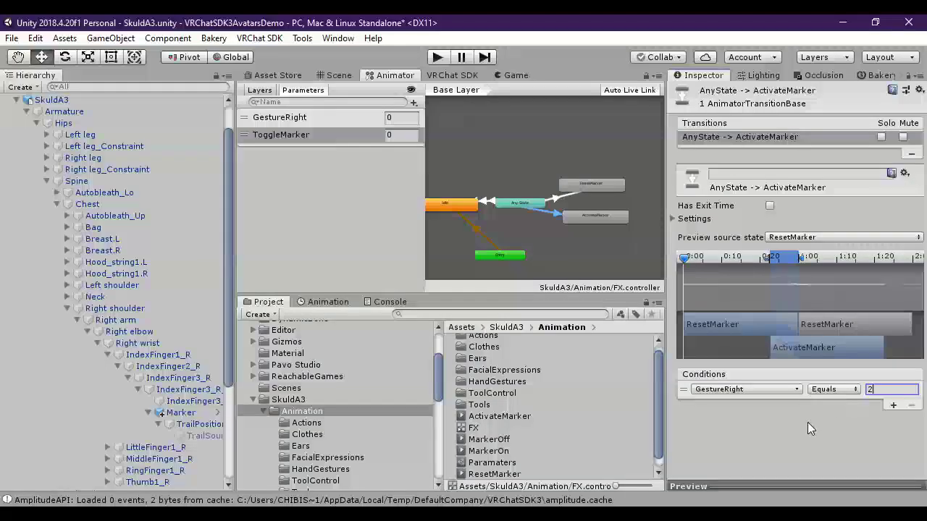
Set the AnyState -> ActivateMarker transition's duration to 0.1 and interruption source to Next State, and disable Can Transition To Self
click(673, 219)
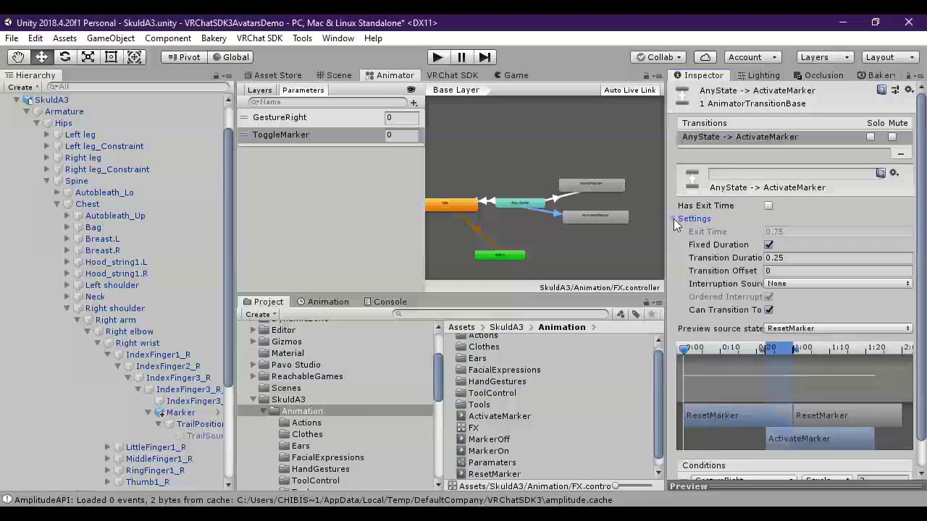
click(768, 205)
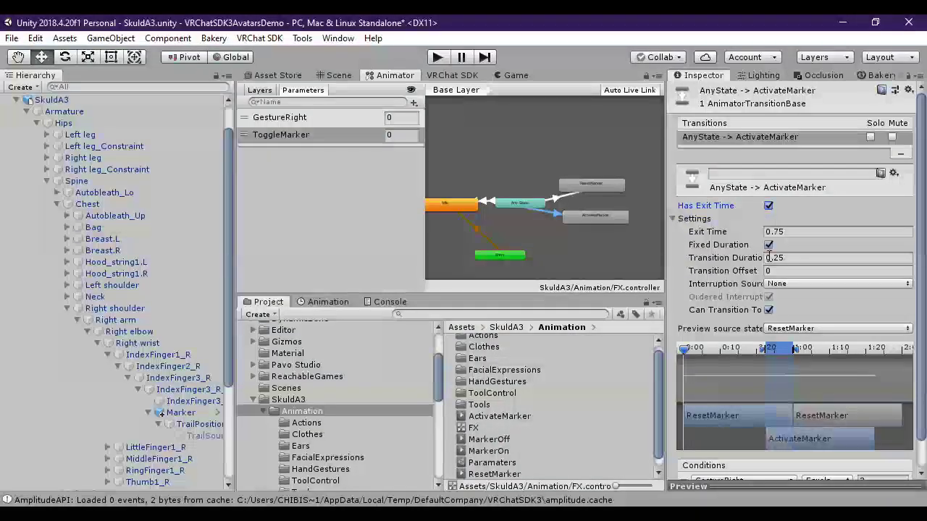
click(768, 206)
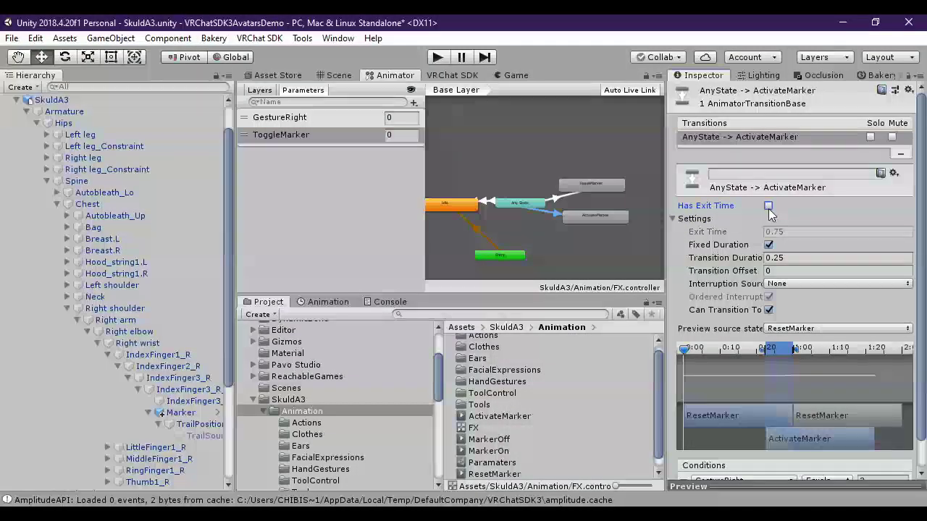
click(792, 258)
text(0.1)
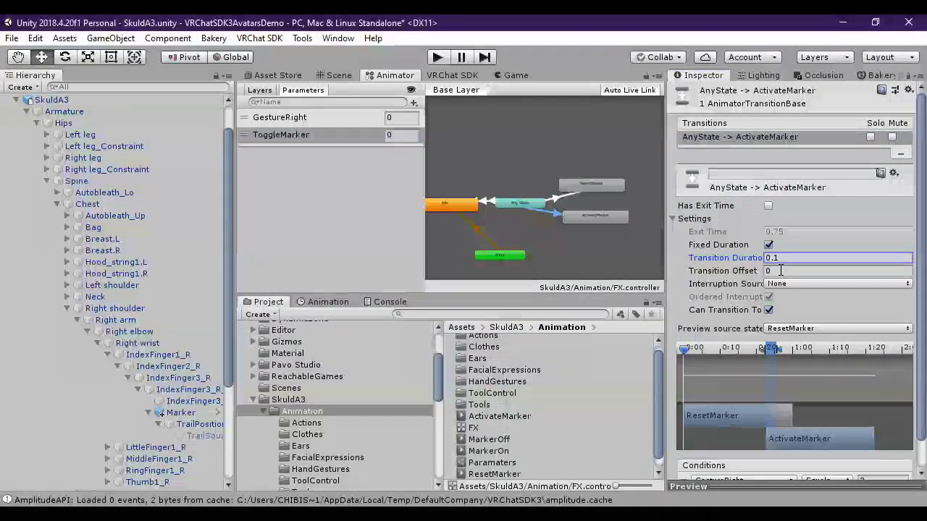
click(769, 310)
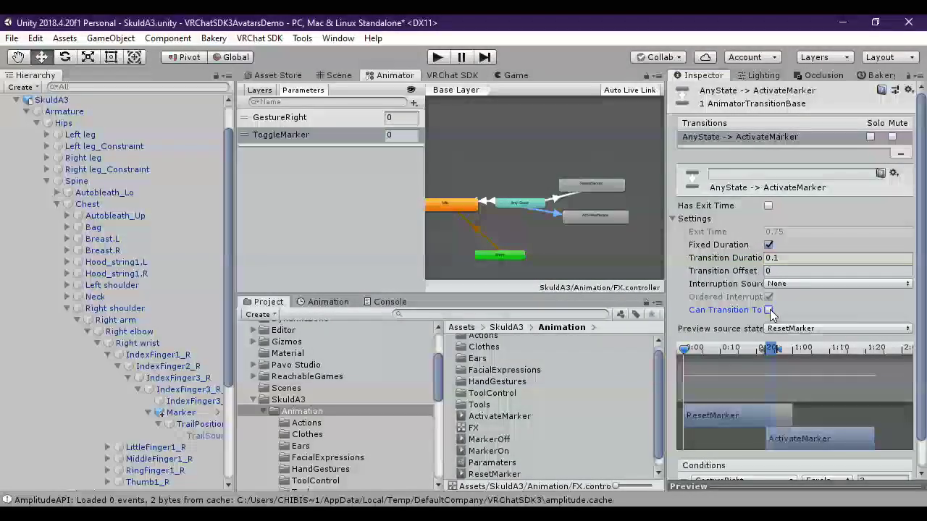
click(790, 283)
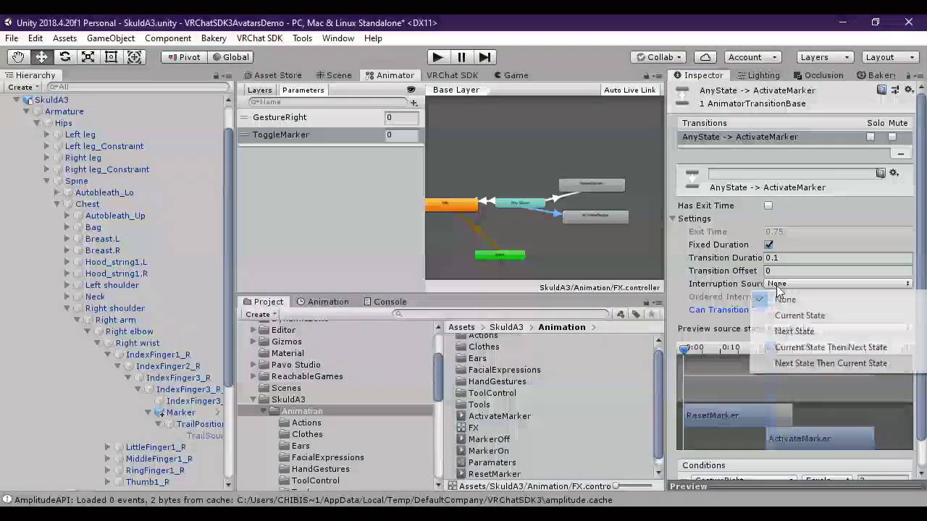
click(796, 331)
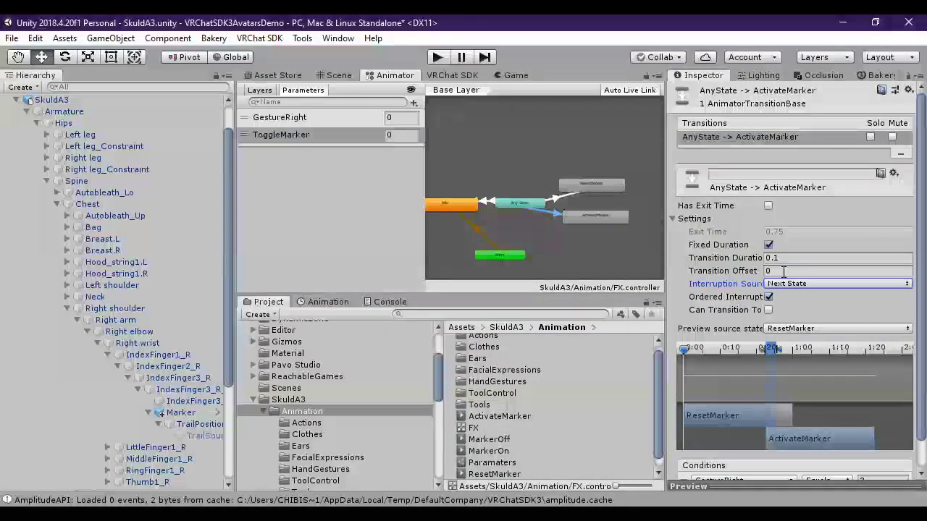
Set the AnyState -> ResetMarker transition's duration to 0.1 and interruption source to Next State, and disable Can Transition To Self
click(565, 194)
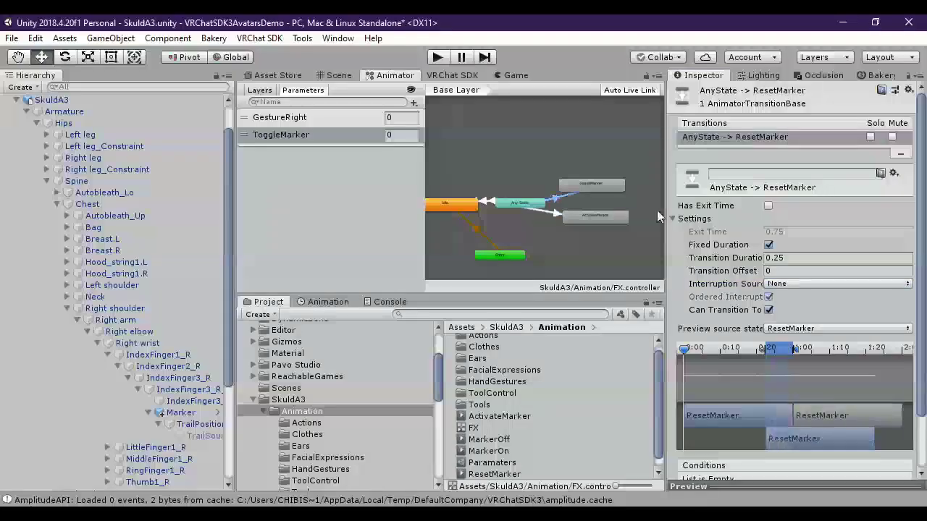
text(.1)
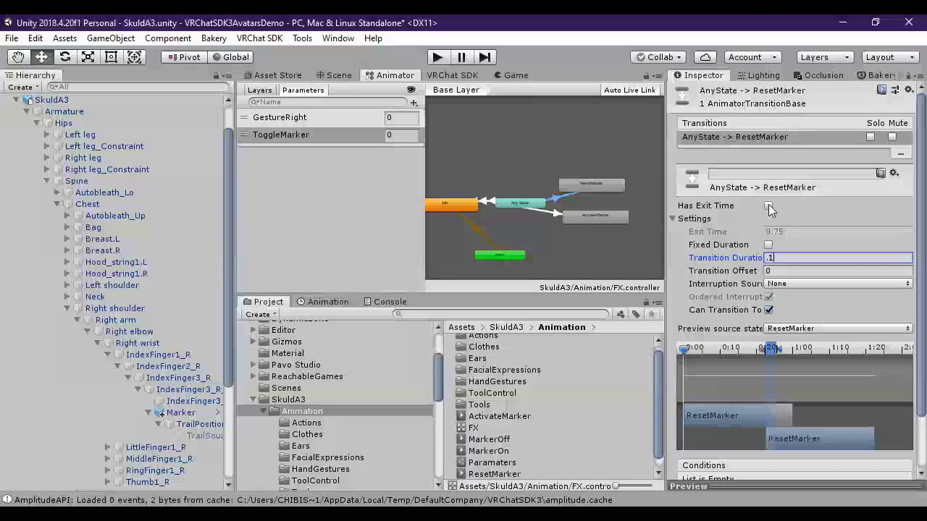
click(776, 284)
click(796, 331)
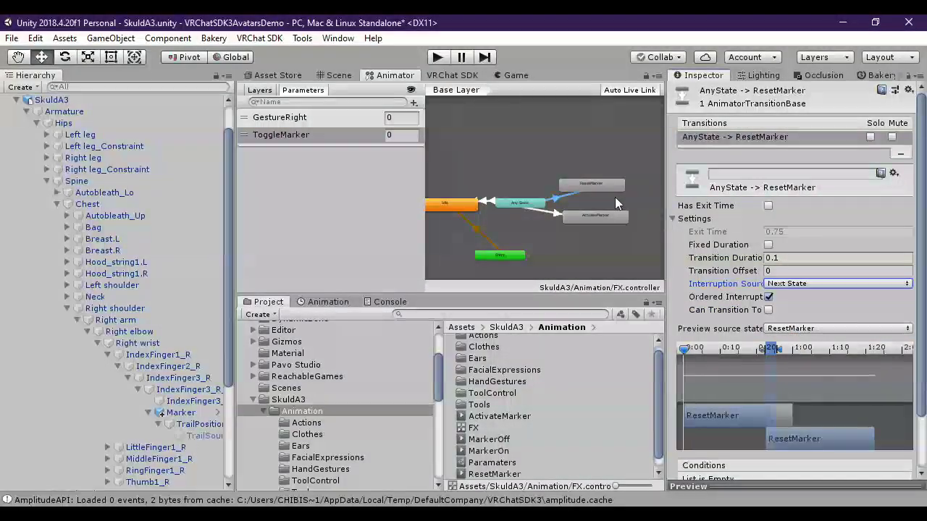
Compare the ResetMarker and ActivateMarker transition settings and enable Fixed Duration on the AnyState -> ResetMarker transition
click(553, 201)
click(552, 195)
click(553, 197)
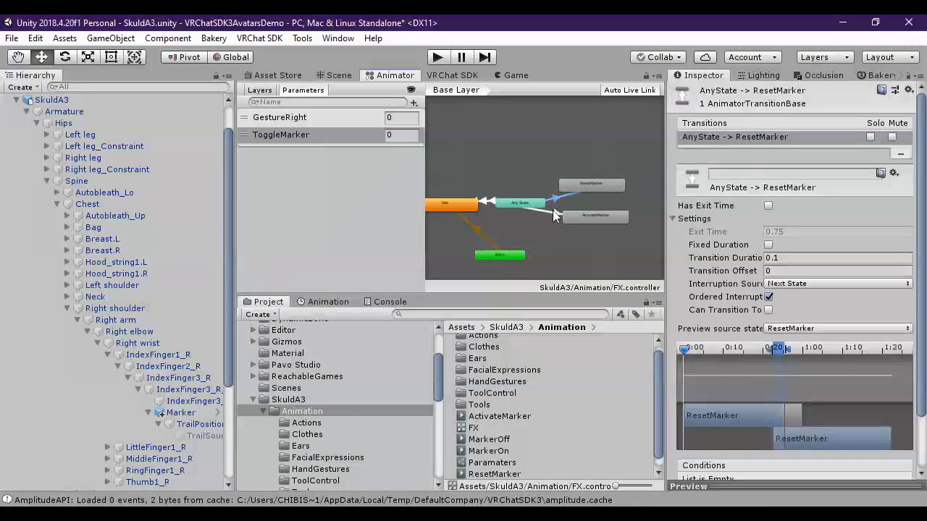
click(552, 210)
click(553, 197)
click(554, 217)
click(556, 199)
click(562, 195)
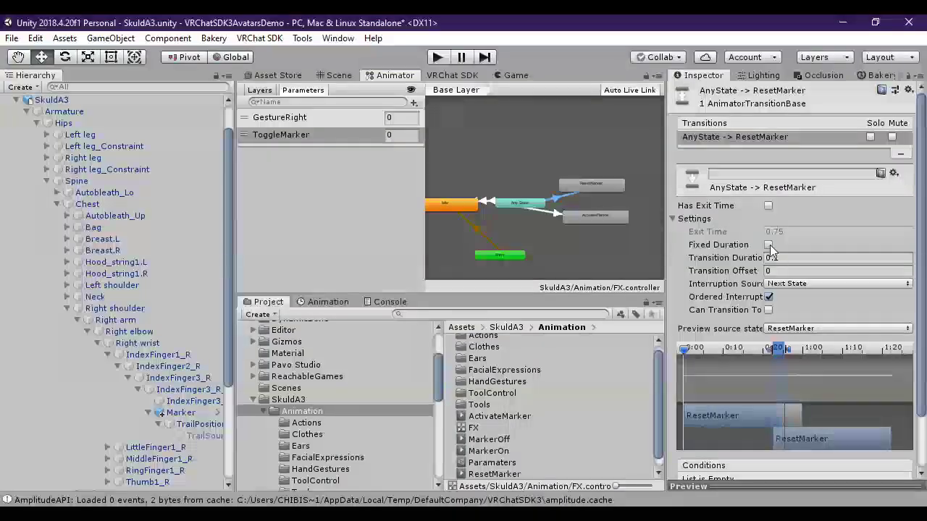
scroll(823, 328, down, 2)
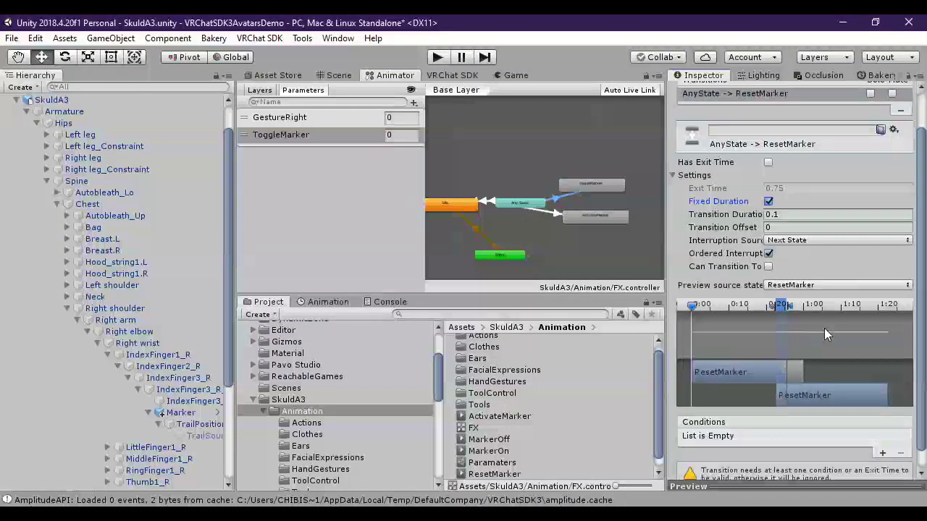
Add a condition to the AnyState -> ResetMarker transition requiring GestureRight Equals 3
click(603, 184)
click(558, 196)
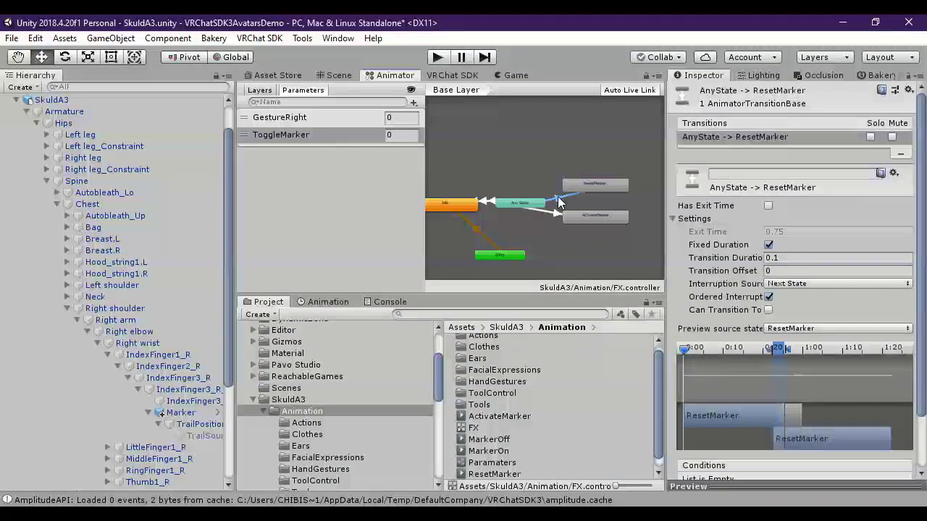
scroll(912, 389, down, 2)
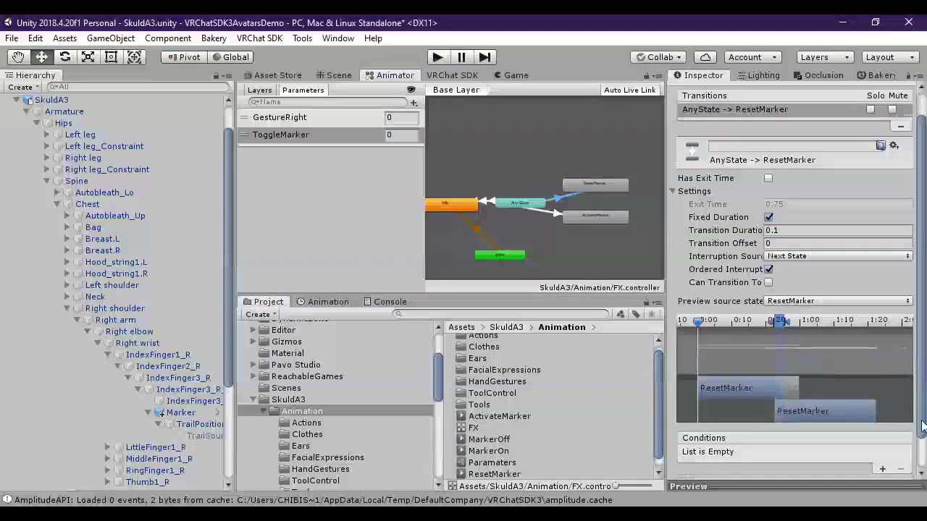
click(880, 450)
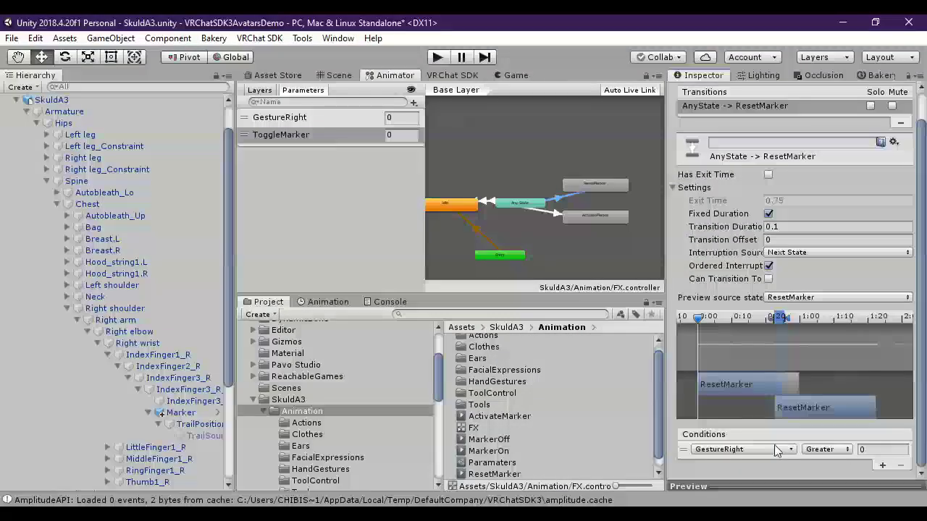
click(742, 449)
click(724, 473)
click(826, 449)
click(832, 497)
click(835, 449)
click(840, 429)
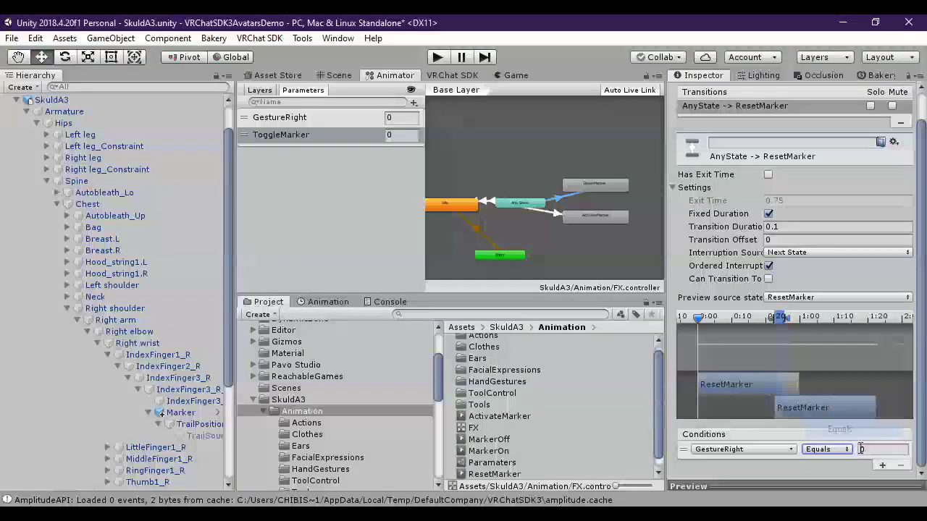
click(882, 449)
text(3)
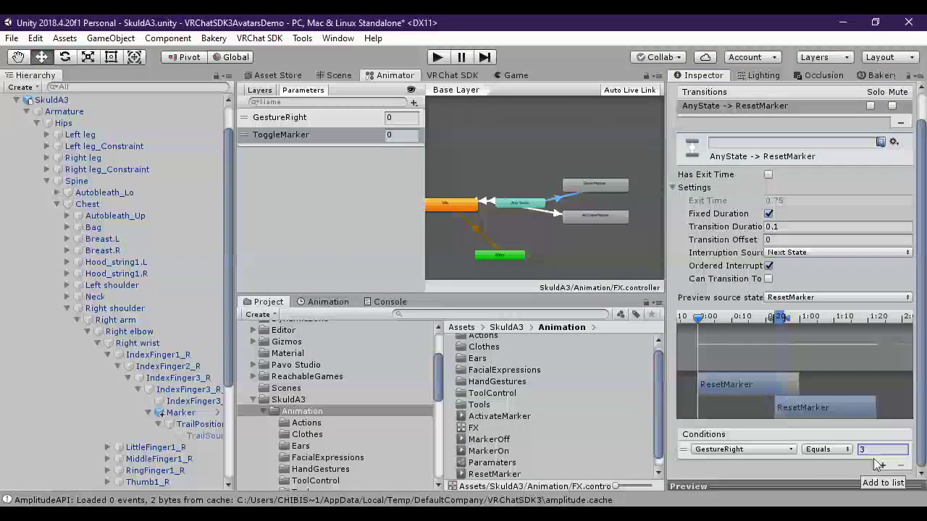
Review the Any State, Idle, ResetMarker and ActivateMarker nodes and the transitions connecting them
click(579, 213)
click(596, 183)
click(553, 206)
click(553, 198)
click(554, 211)
click(558, 208)
click(555, 209)
click(532, 217)
click(523, 203)
click(443, 206)
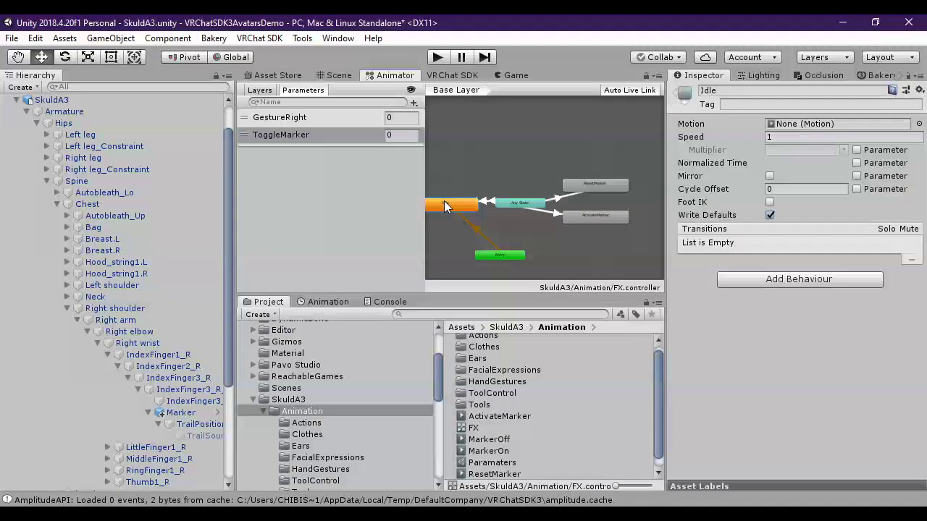
click(520, 203)
click(450, 205)
click(486, 202)
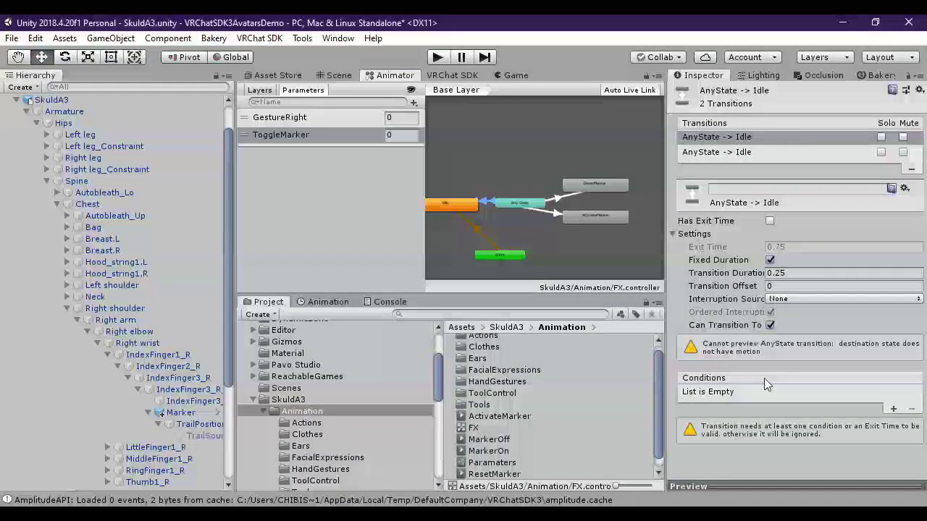
Add a condition to the first AnyState -> Idle transition requiring GestureRight Less than 2
click(717, 137)
click(498, 201)
click(700, 143)
click(753, 152)
key(Up)
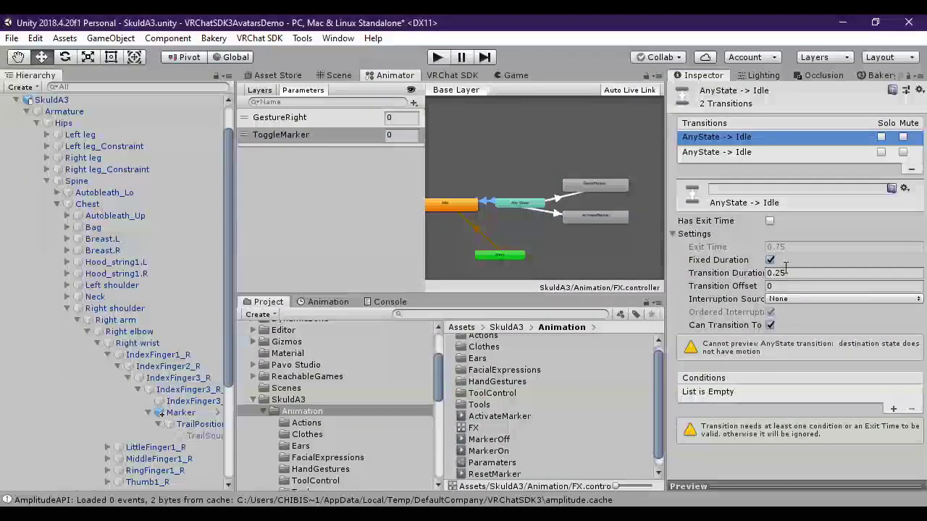
click(892, 408)
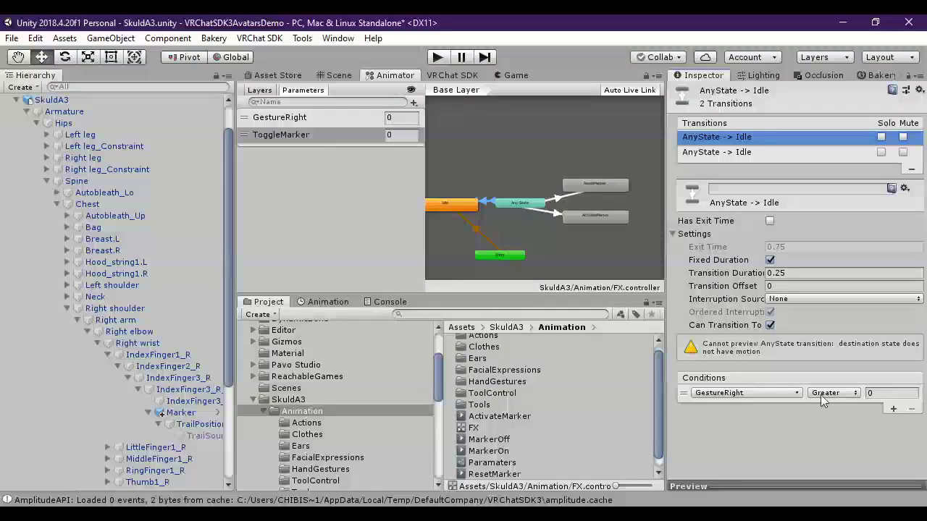
click(826, 393)
click(829, 422)
click(874, 393)
text(1)
key(BackSpace)
text(2)
key(Return)
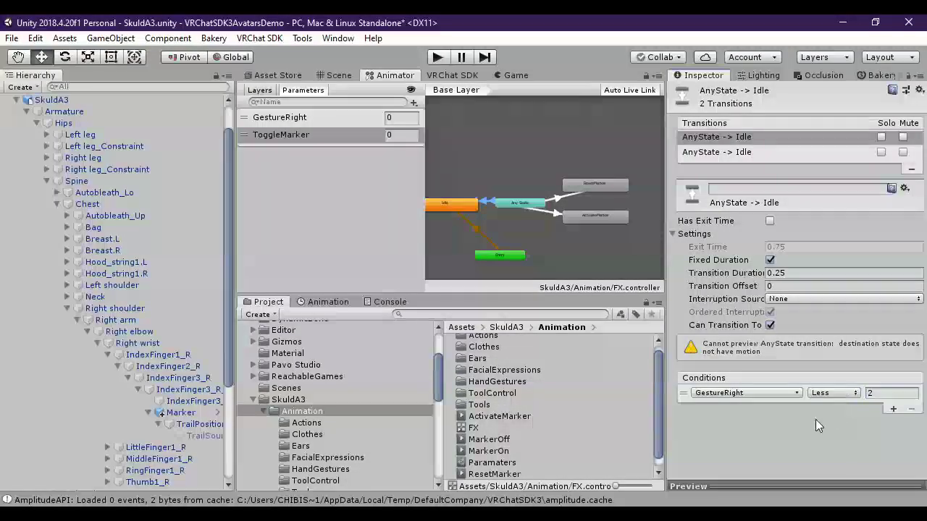
Add a condition to the second AnyState -> Idle transition requiring GestureRight Greater than 3
click(740, 153)
click(893, 410)
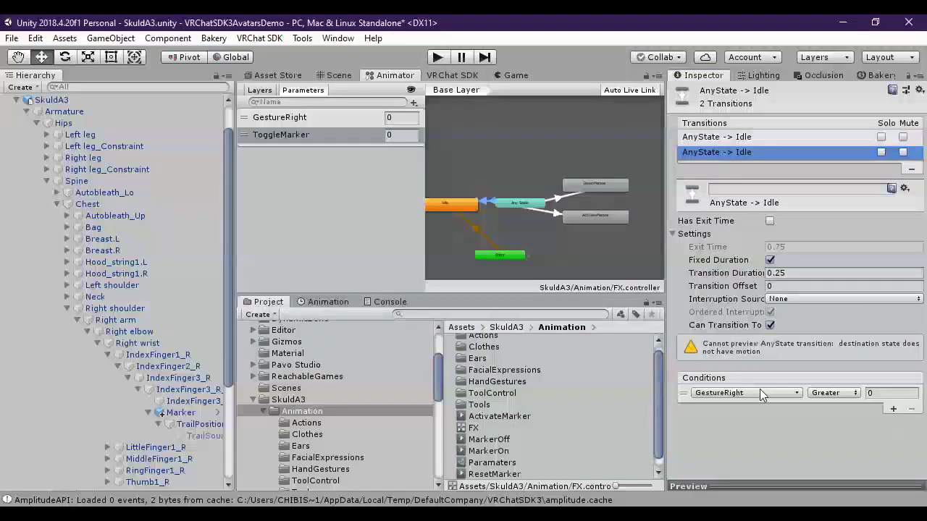
click(834, 392)
click(840, 410)
click(891, 392)
text(3)
key(Return)
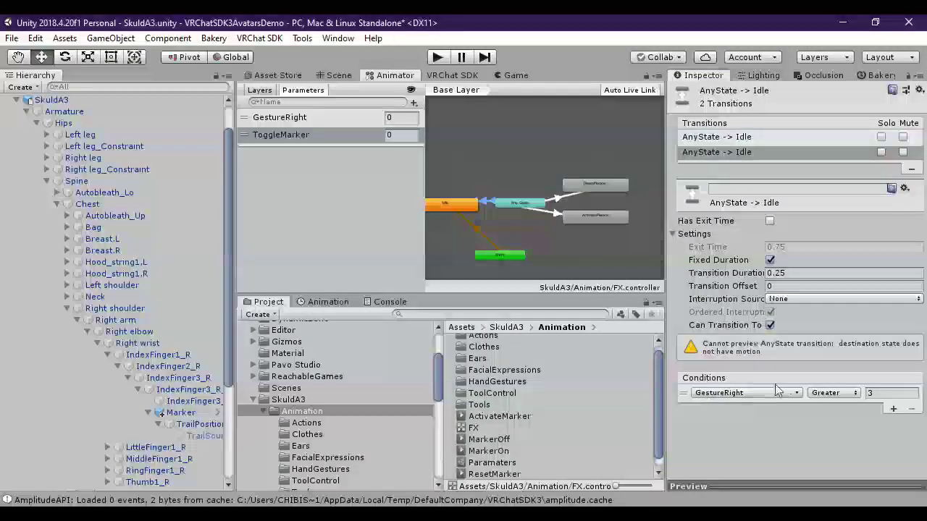
click(892, 408)
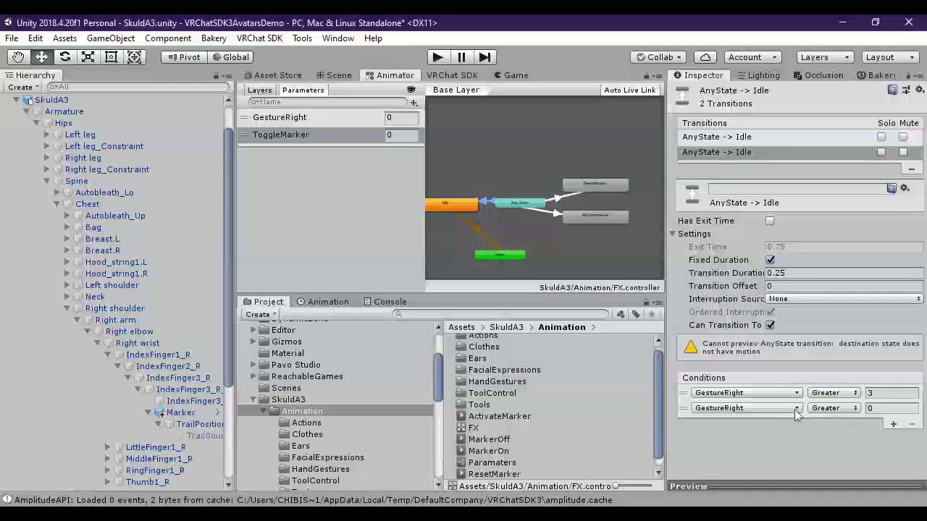
click(683, 408)
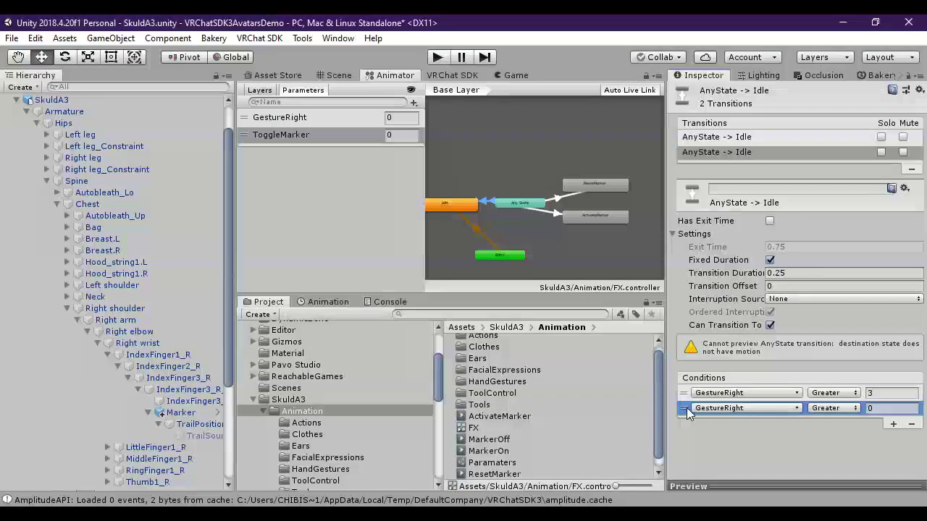
click(912, 425)
Compare the GestureRight conditions of the two AnyState -> Idle transitions
click(764, 154)
click(728, 137)
click(739, 152)
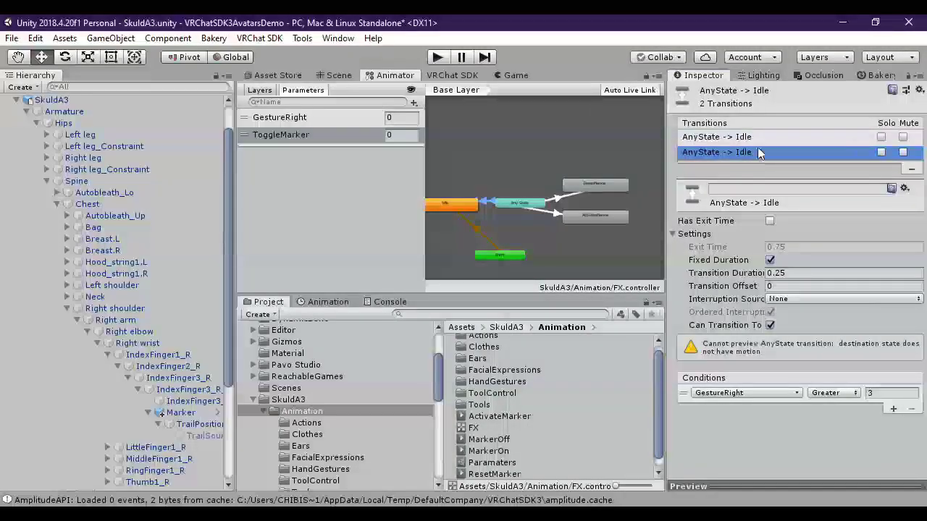
click(755, 136)
click(755, 148)
click(756, 137)
click(758, 154)
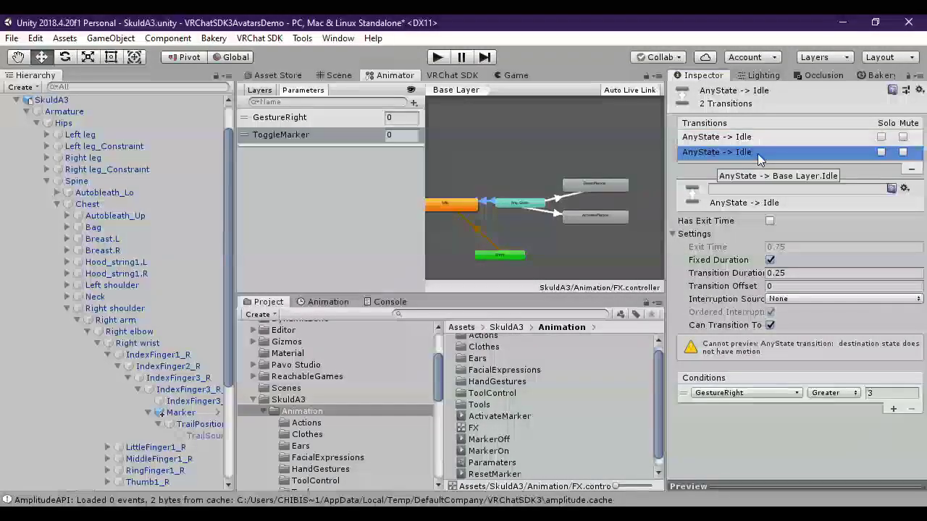
click(761, 137)
click(762, 154)
click(757, 137)
click(753, 152)
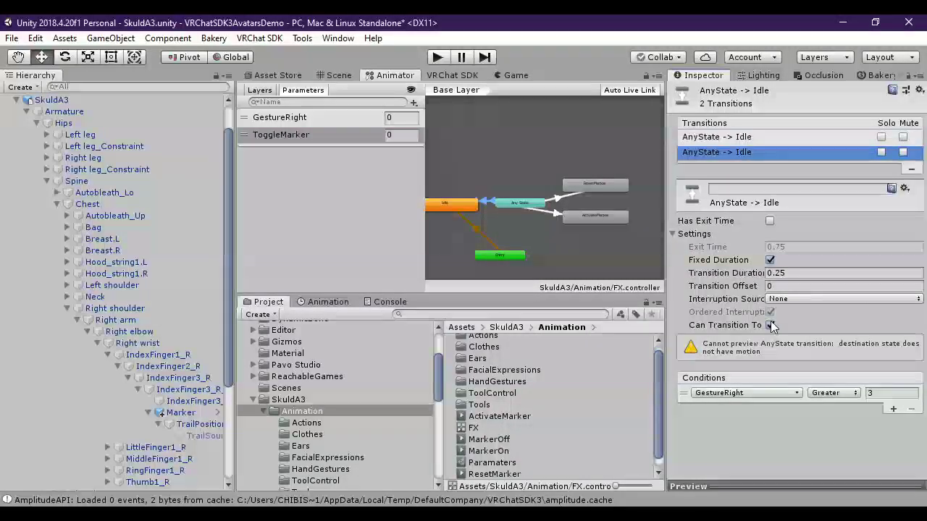
click(686, 395)
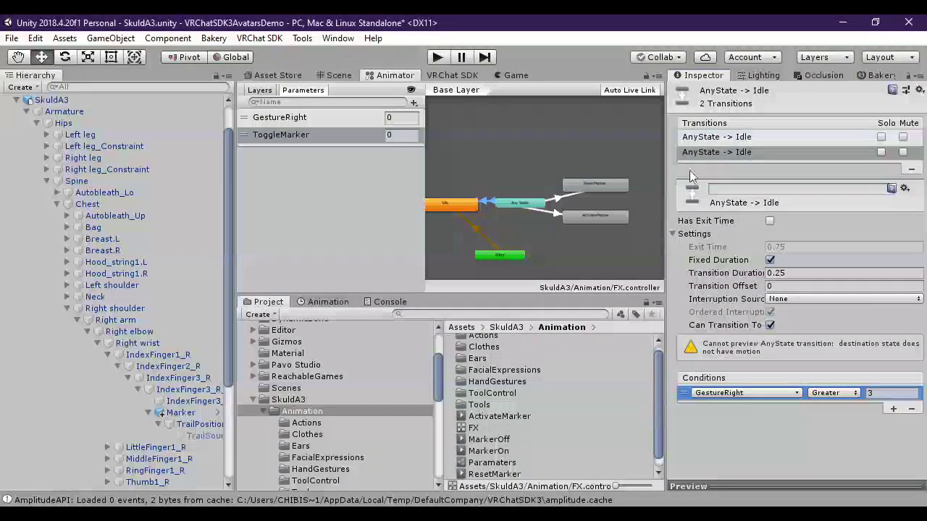
click(726, 139)
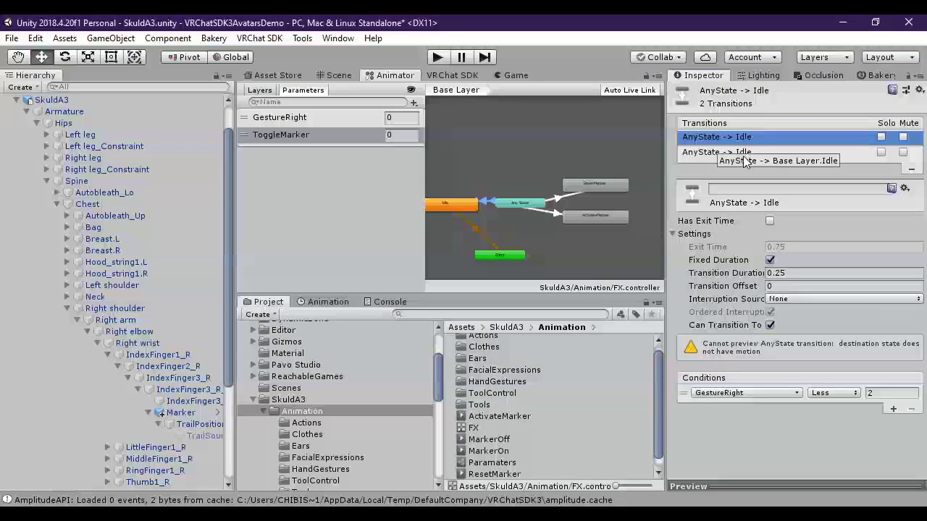
click(720, 152)
Check the ResetMarker and ActivateMarker states and recheck both AnyState -> Idle transitions
click(586, 185)
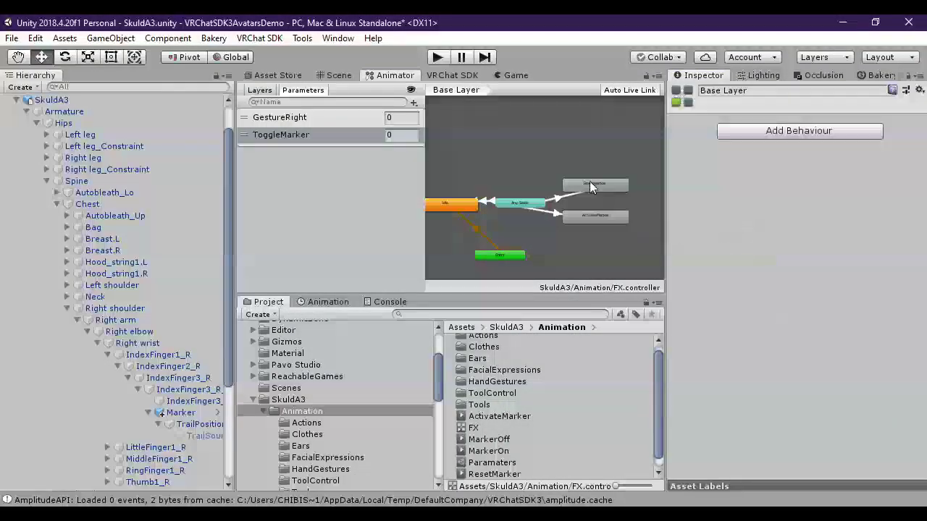
click(598, 216)
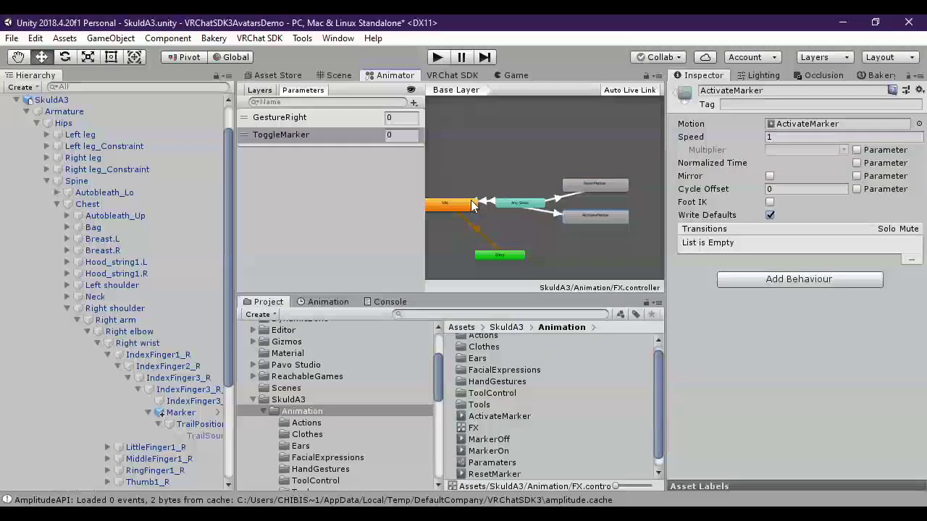
click(471, 202)
click(482, 202)
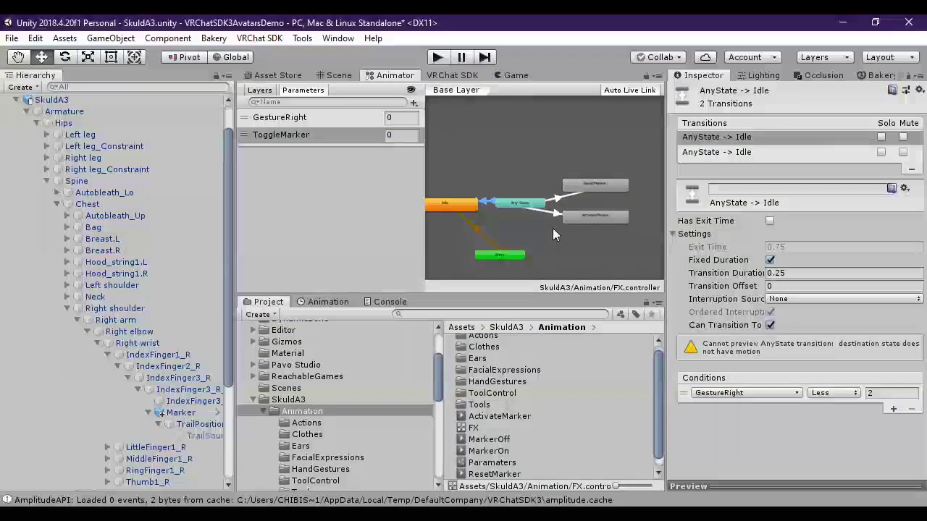
click(752, 152)
click(757, 137)
click(760, 152)
click(761, 137)
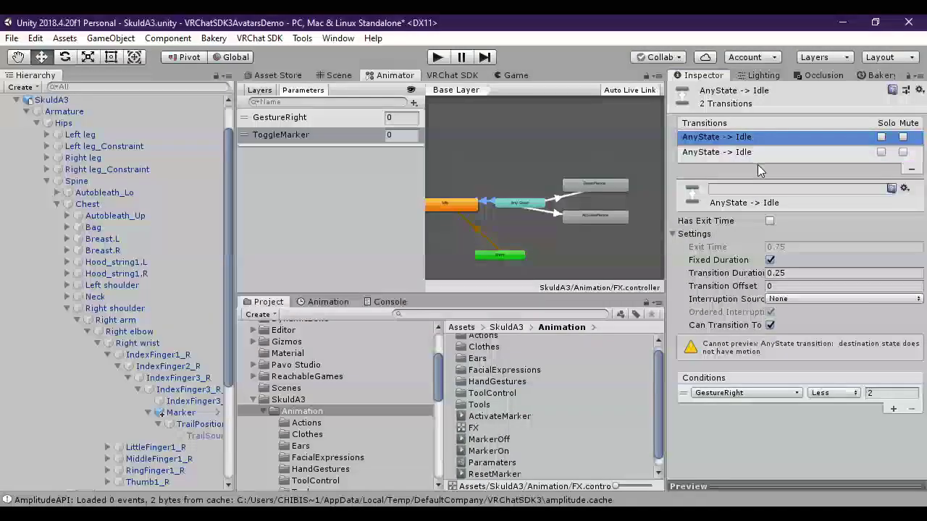
Disable Can Transition To Self on the second AnyState -> Idle transition and leave Has Exit Time off
click(761, 152)
click(771, 325)
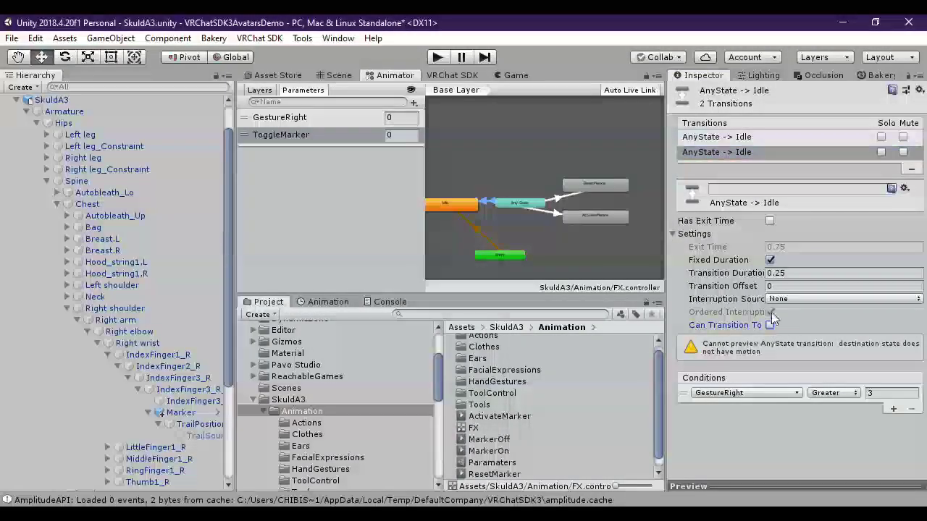
click(769, 221)
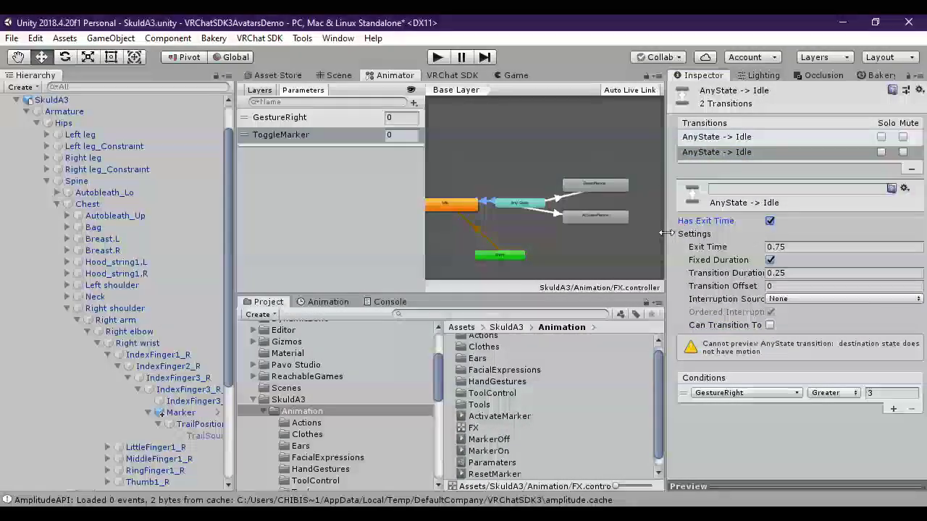
click(770, 221)
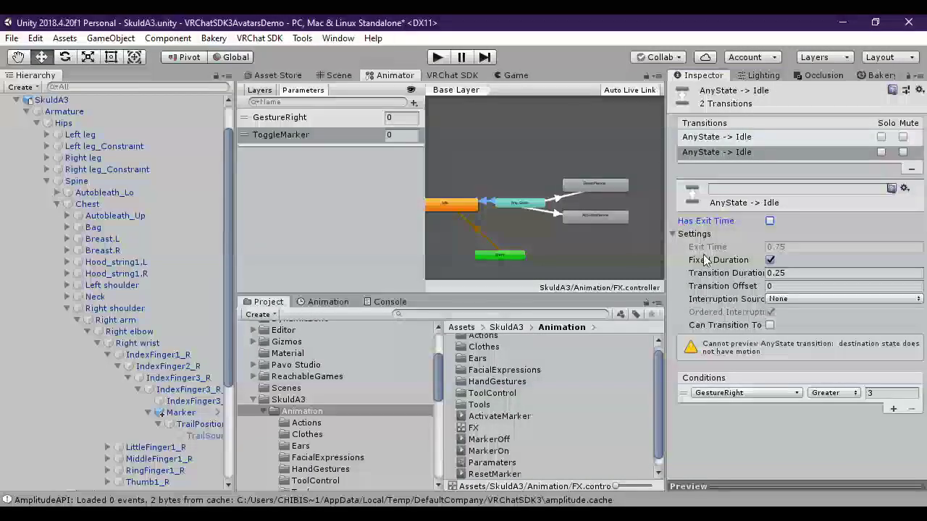
Copy the Idle, ResetMarker, ActivateMarker and Any State nodes with their transitions from the Base Layer
drag(628, 148, 455, 237)
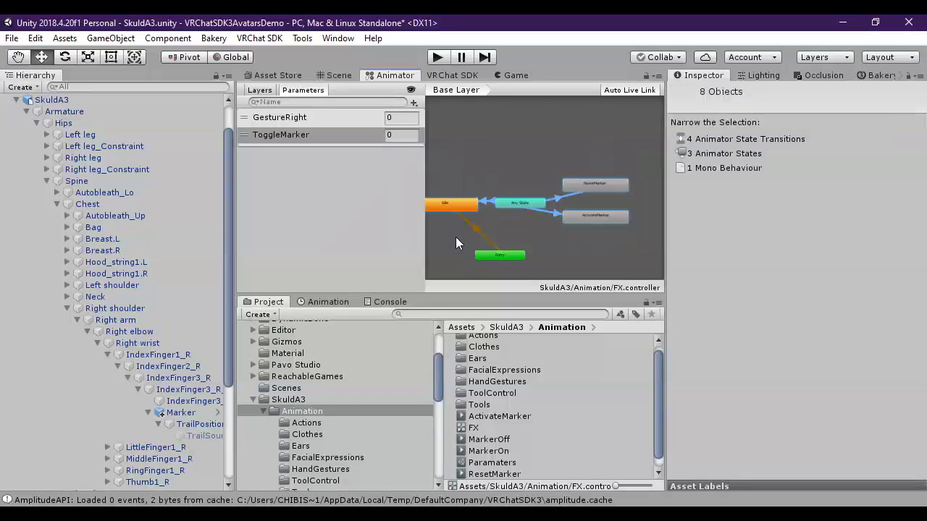
right_click(589, 218)
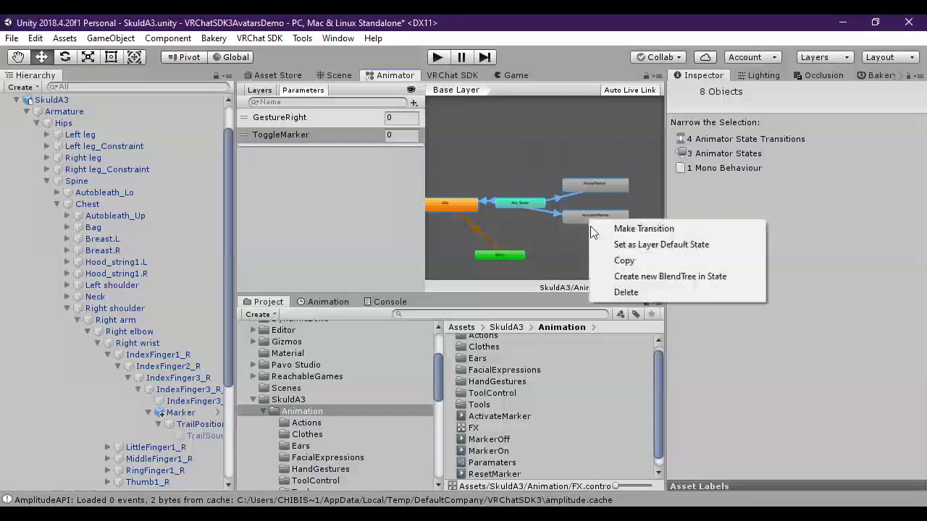
click(643, 265)
Add a layer named MarkerOn to the FX controller and set its weight to 1
click(259, 90)
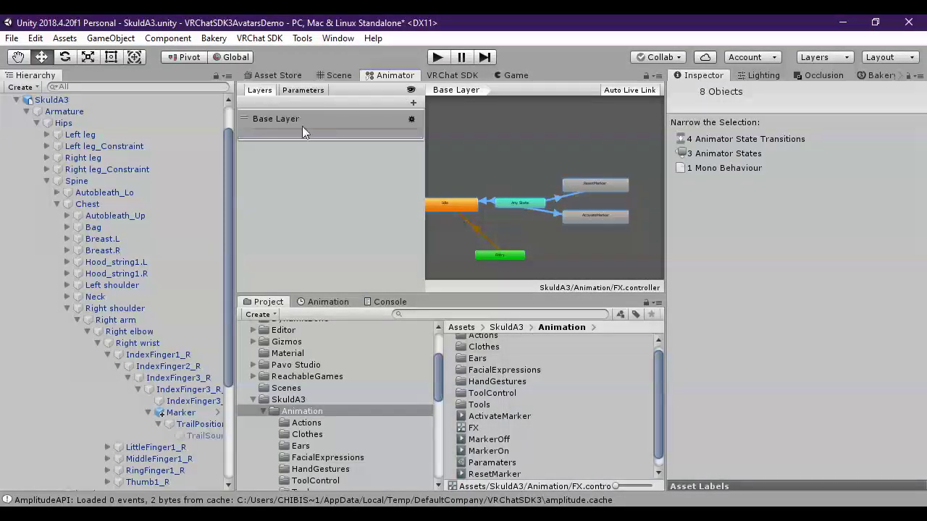
click(413, 103)
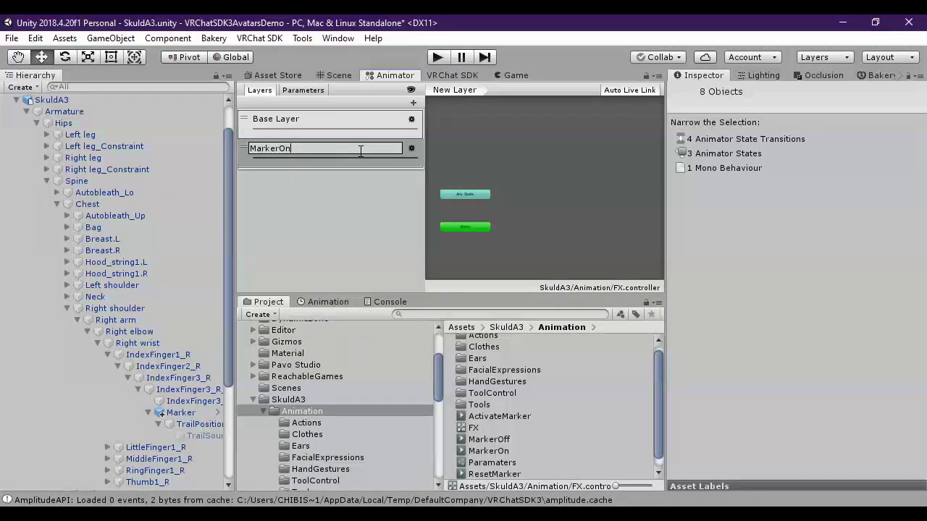
key(Return)
click(412, 148)
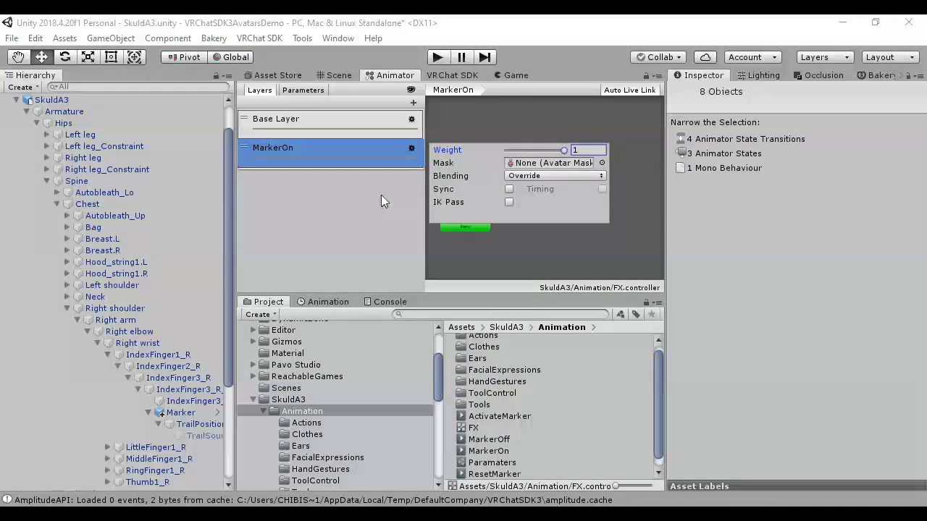
click(343, 199)
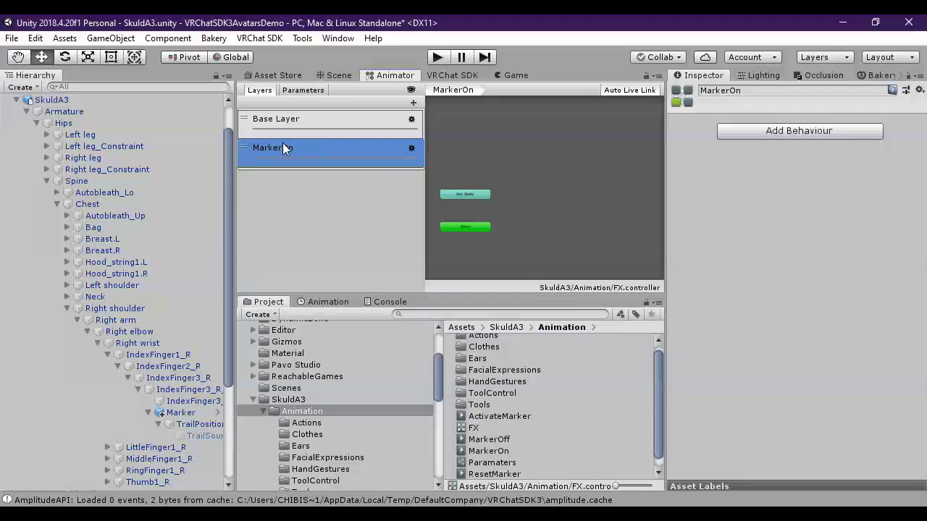
click(282, 143)
click(314, 176)
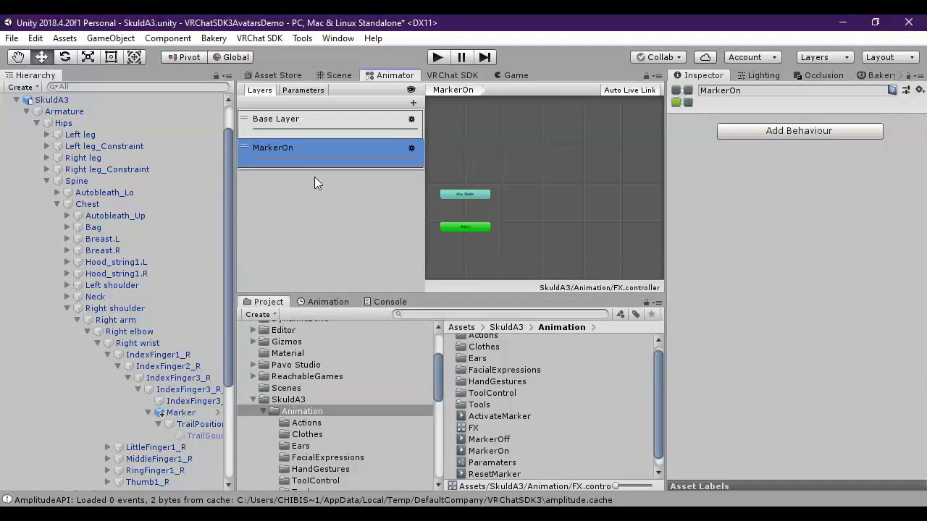
Add a layer named RightHandGestures to the FX controller and raise its weight to full
click(413, 104)
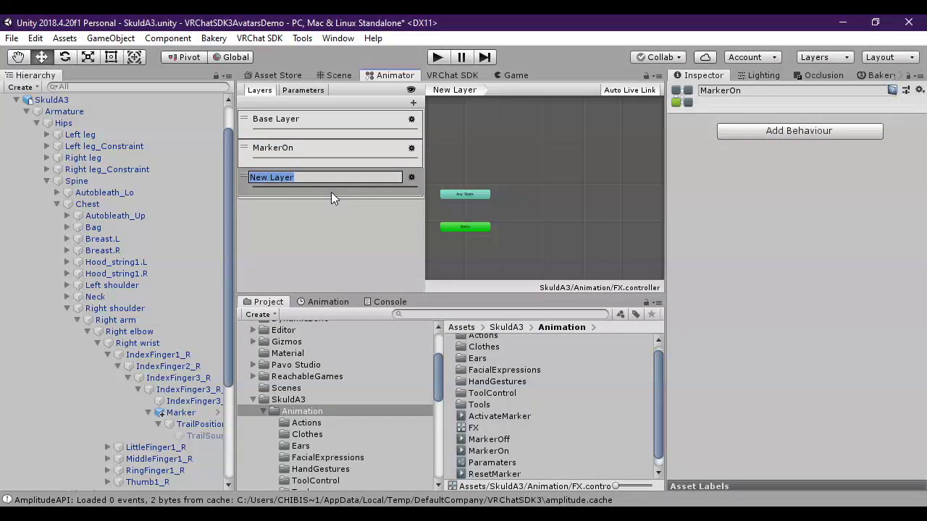
text(Gest)
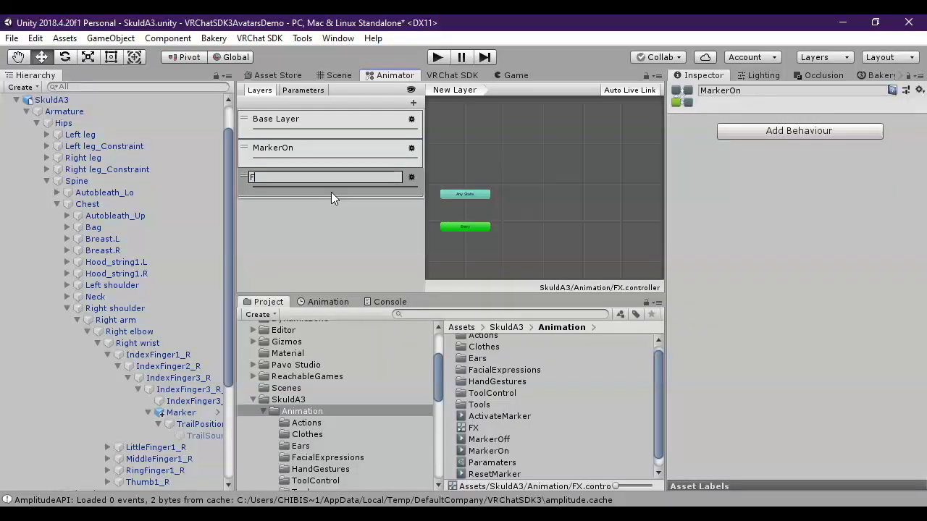
text(ures)
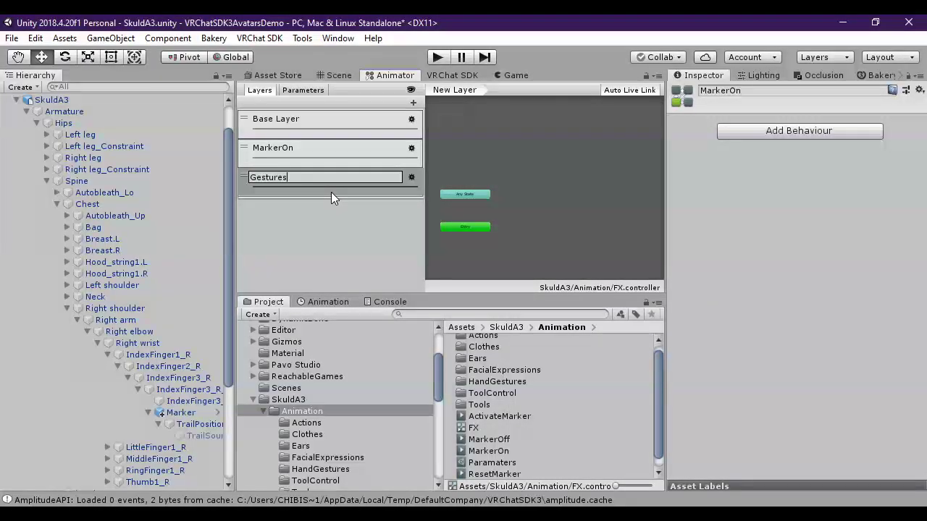
key(BackSpace)
key(BackSpace)
key(BackSpace)
key(BackSpace)
key(BackSpace)
key(BackSpace)
key(BackSpace)
text(RightH)
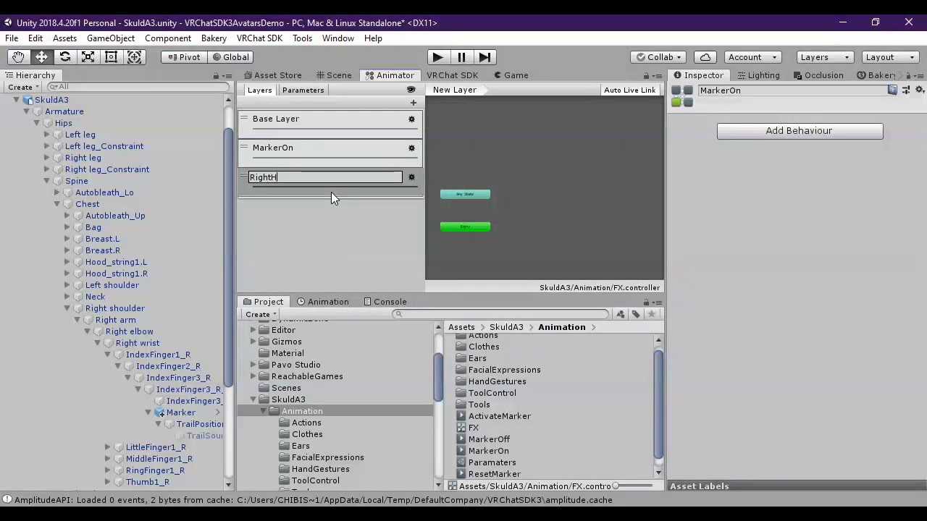
text(andGestures)
key(Return)
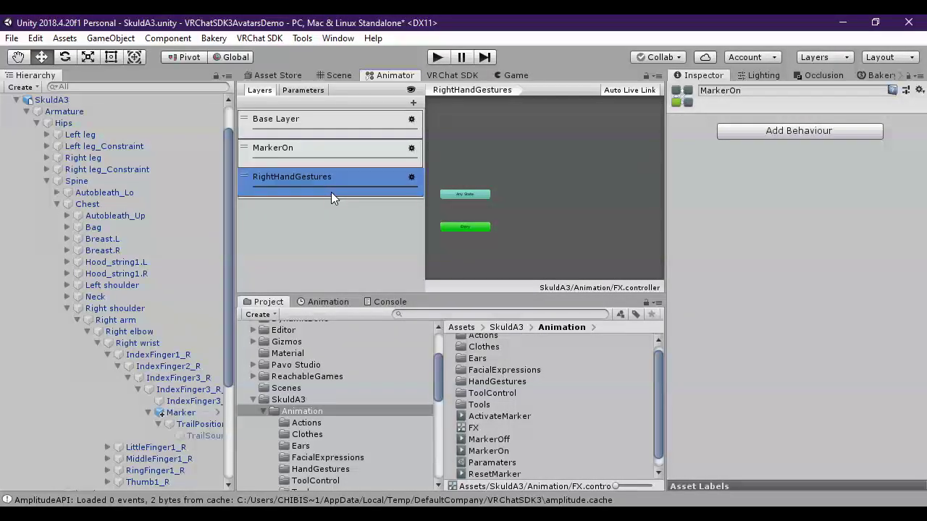
click(412, 177)
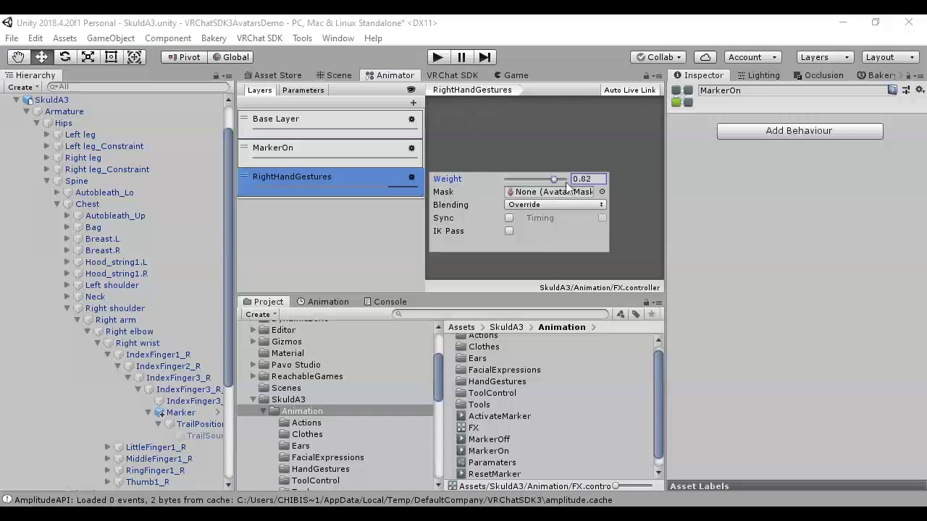
click(335, 208)
double_click(333, 155)
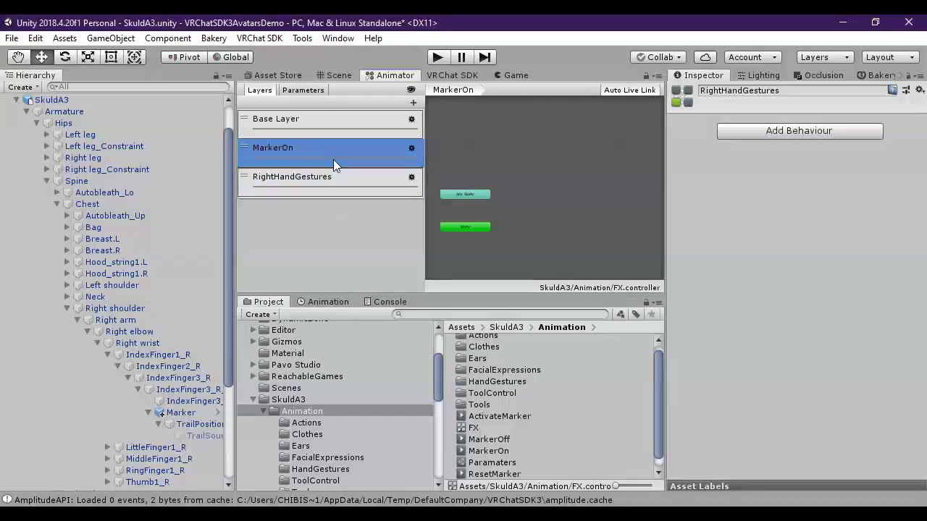
click(410, 160)
click(406, 183)
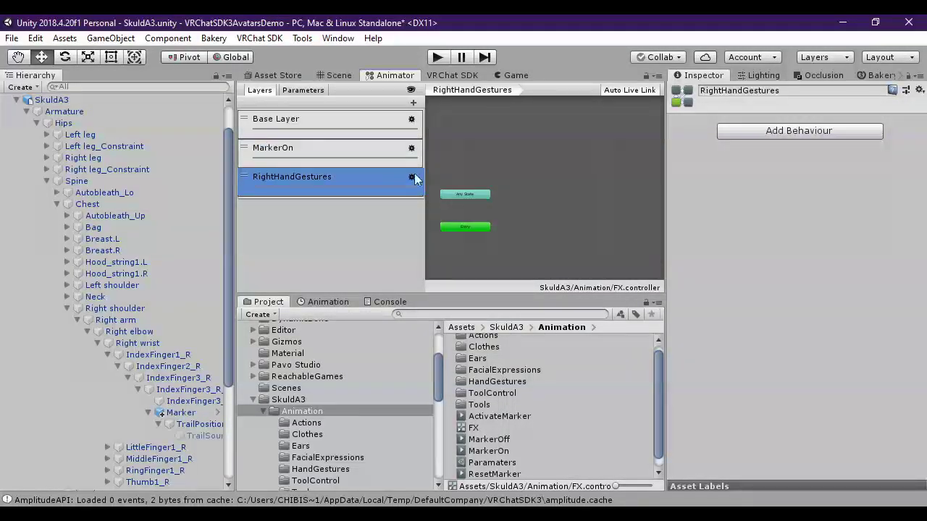
double_click(305, 176)
click(318, 186)
double_click(325, 187)
click(335, 188)
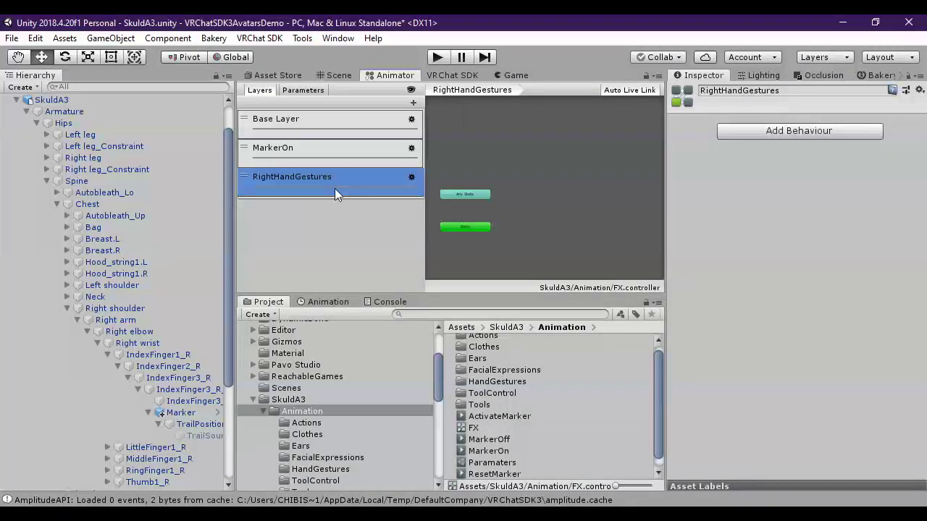
Copy the Base Layer's Idle, ResetMarker and ActivateMarker states with their Any State transitions into the RightHandGestures layer
click(326, 131)
drag(578, 244, 456, 177)
right_click(463, 206)
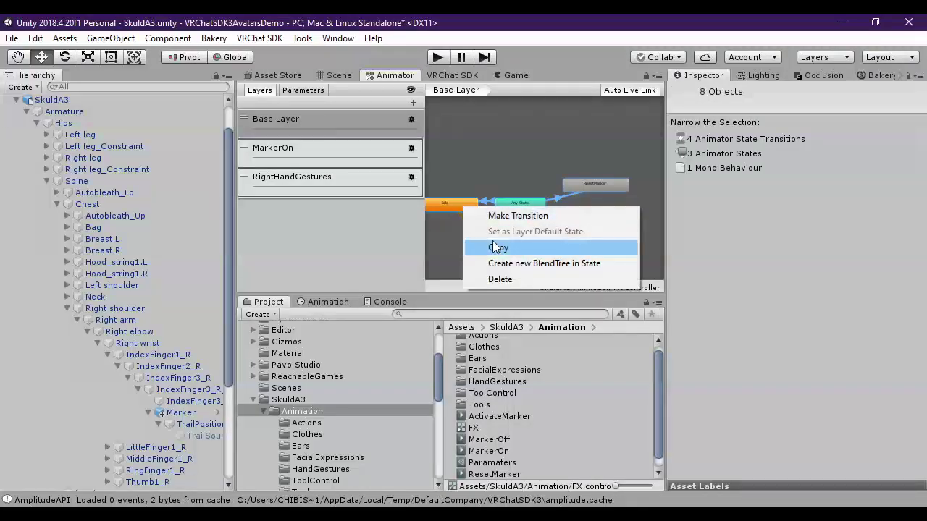
click(449, 246)
click(368, 183)
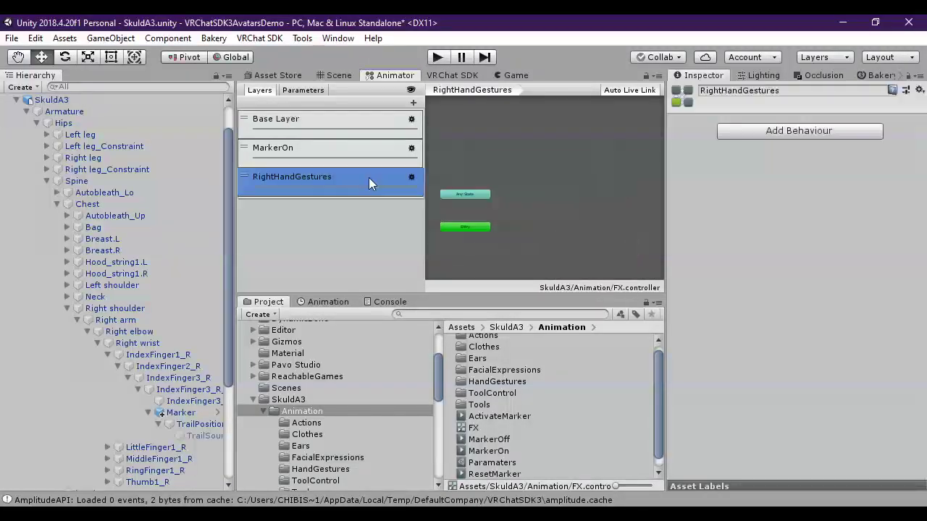
right_click(515, 167)
click(547, 209)
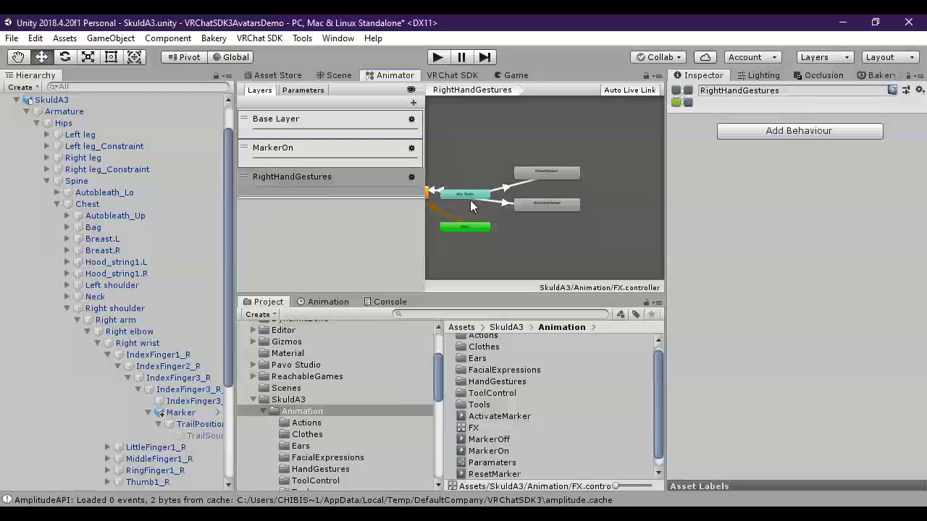
click(470, 194)
drag(476, 189, 475, 196)
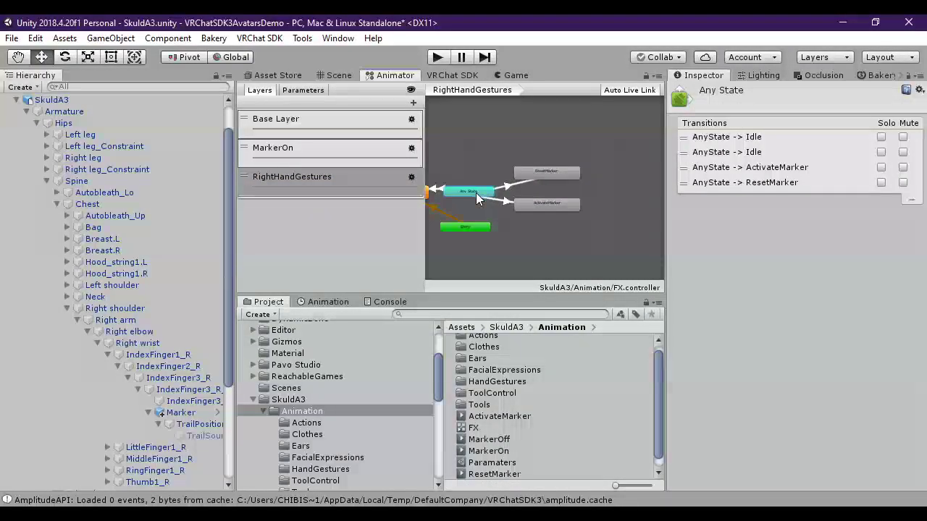
click(473, 229)
Delete the Idle, ResetMarker and ActivateMarker states and their transitions from the Base Layer
click(359, 130)
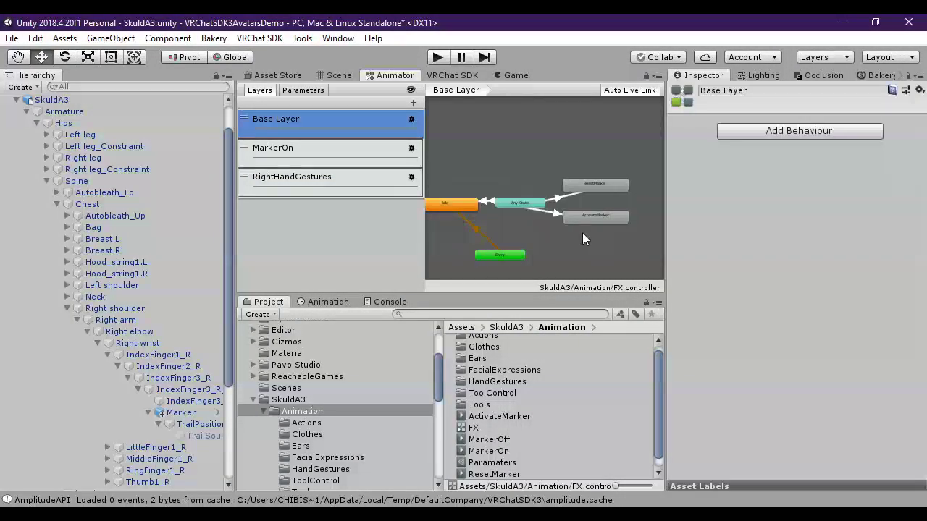
drag(620, 234, 435, 174)
key(Delete)
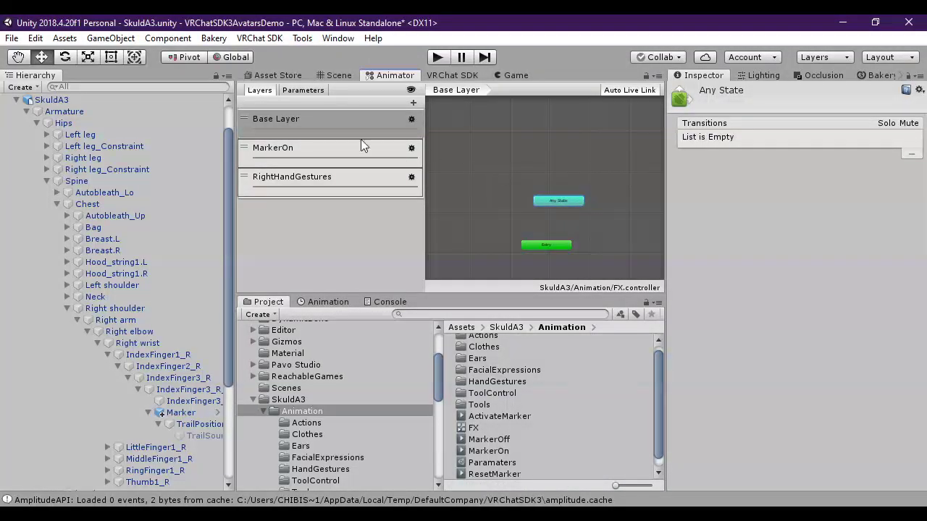
Compare the RightHandGestures and MarkerOn layers and review the controller's parameters
click(338, 176)
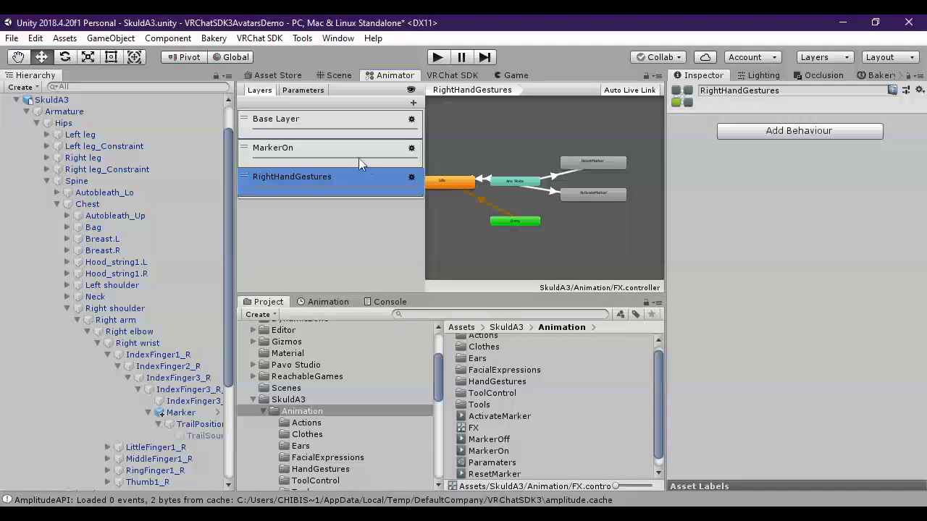
click(362, 154)
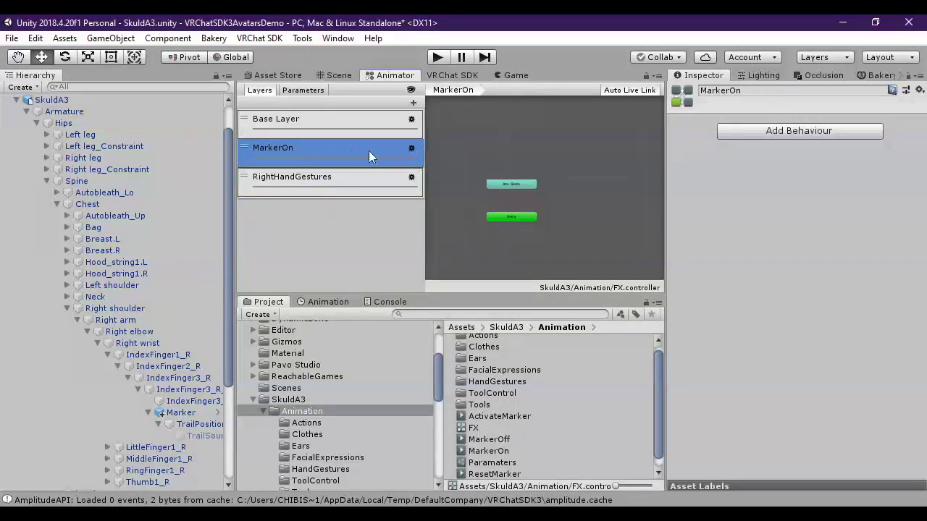
click(376, 185)
click(366, 158)
click(361, 185)
click(366, 157)
click(302, 91)
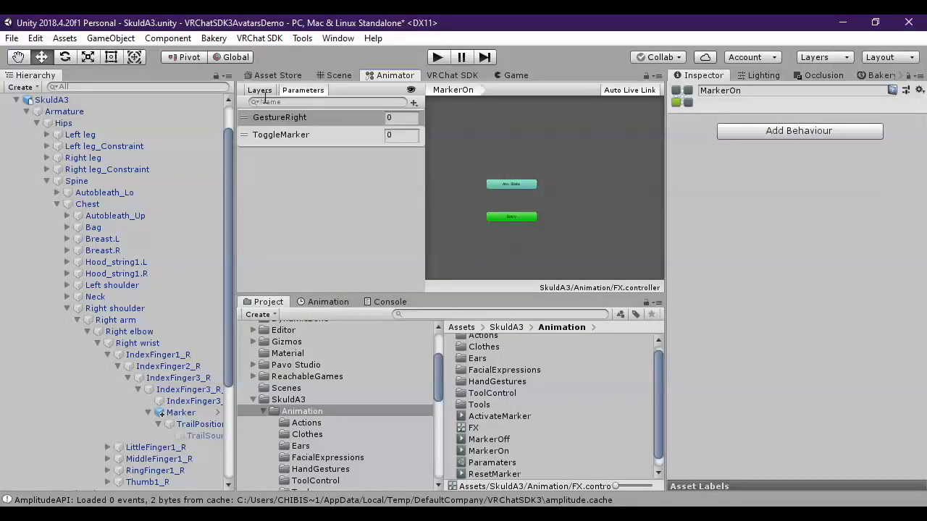
click(250, 103)
click(261, 92)
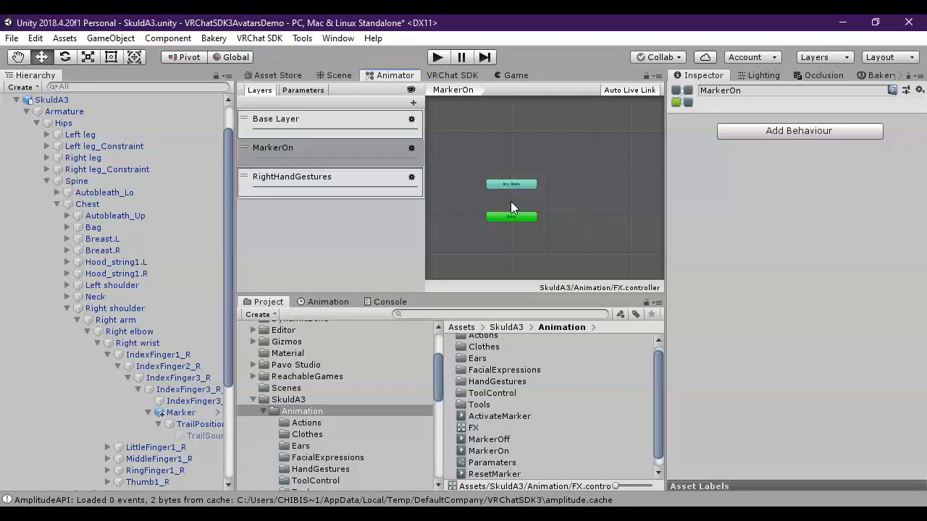
Add the MarkerOff and MarkerOn clips as states in the MarkerOn layer and arrange them above Entry and Any State
drag(519, 184, 506, 173)
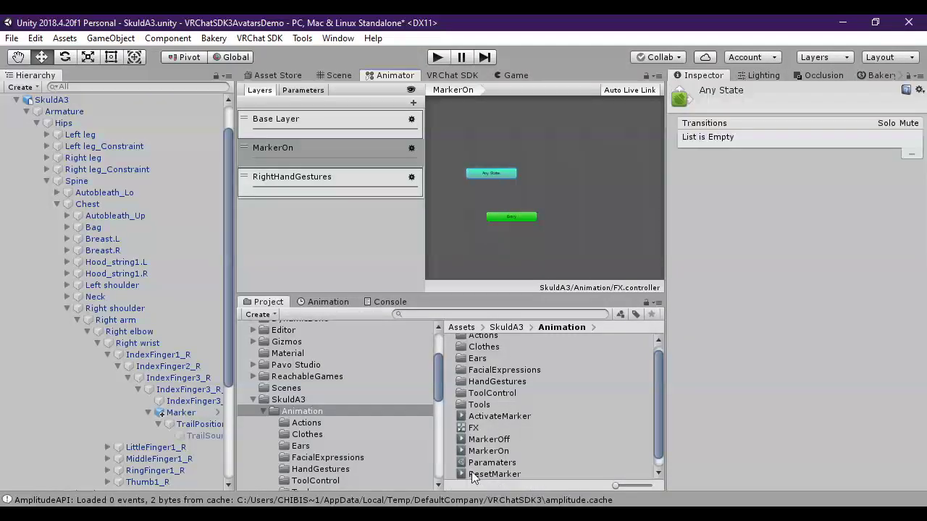
click(486, 440)
shift+click(486, 451)
drag(487, 451, 545, 186)
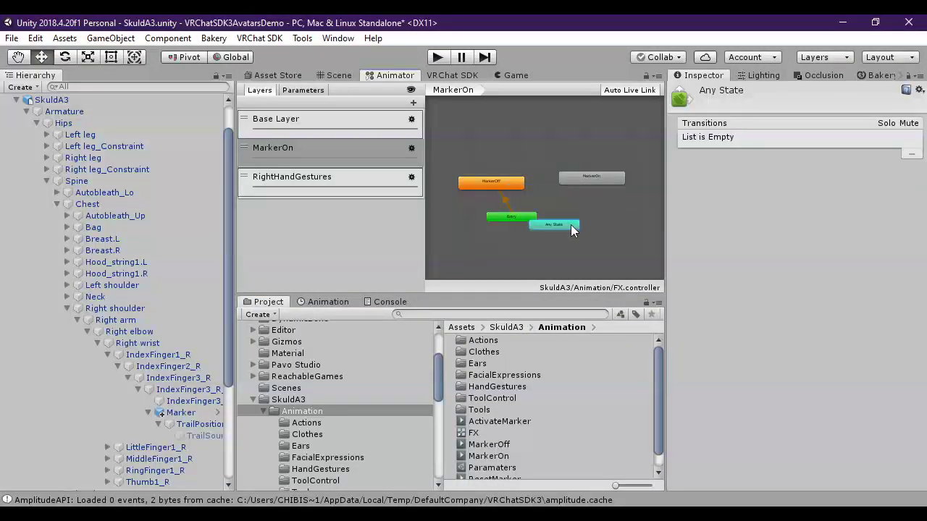
drag(570, 229, 597, 218)
click(520, 217)
drag(521, 217, 541, 206)
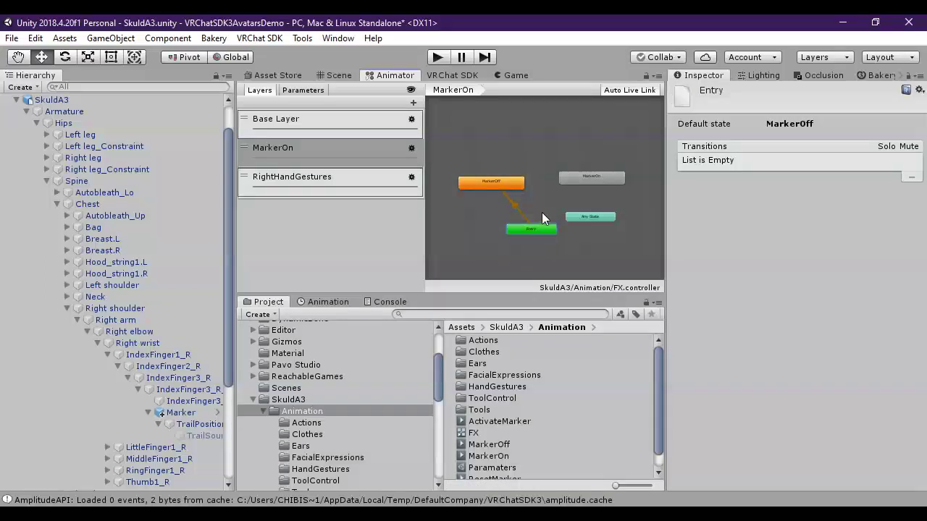
drag(588, 181, 567, 182)
Create transitions in both directions between the MarkerOff and MarkerOn states
click(499, 186)
right_click(494, 187)
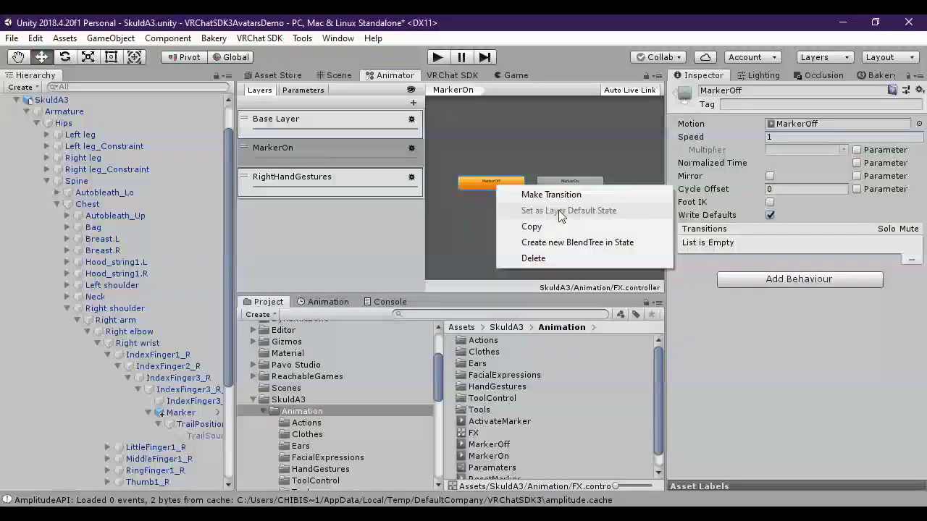
click(482, 205)
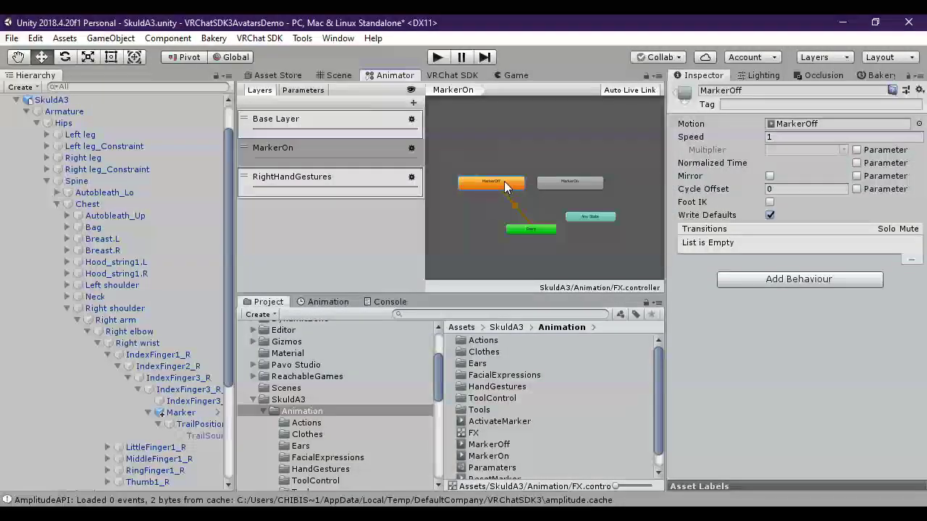
right_click(505, 182)
click(560, 191)
click(571, 185)
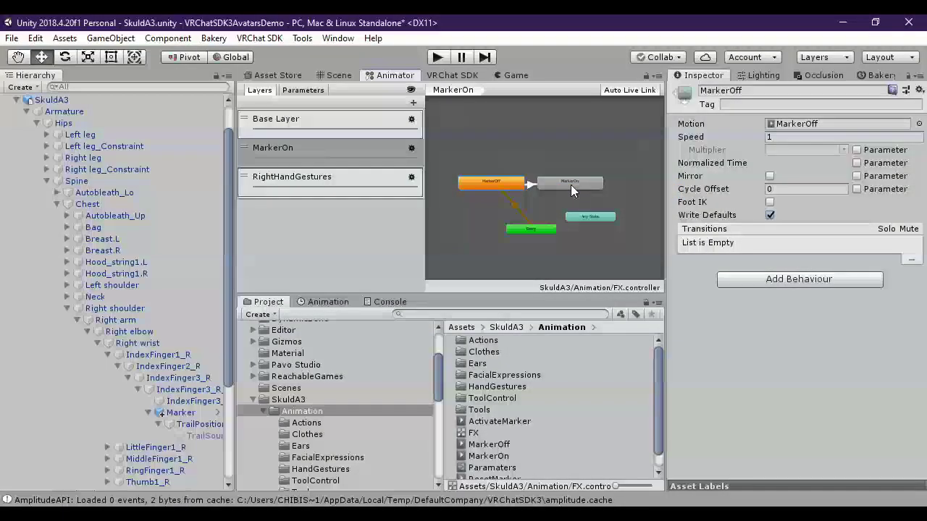
right_click(577, 187)
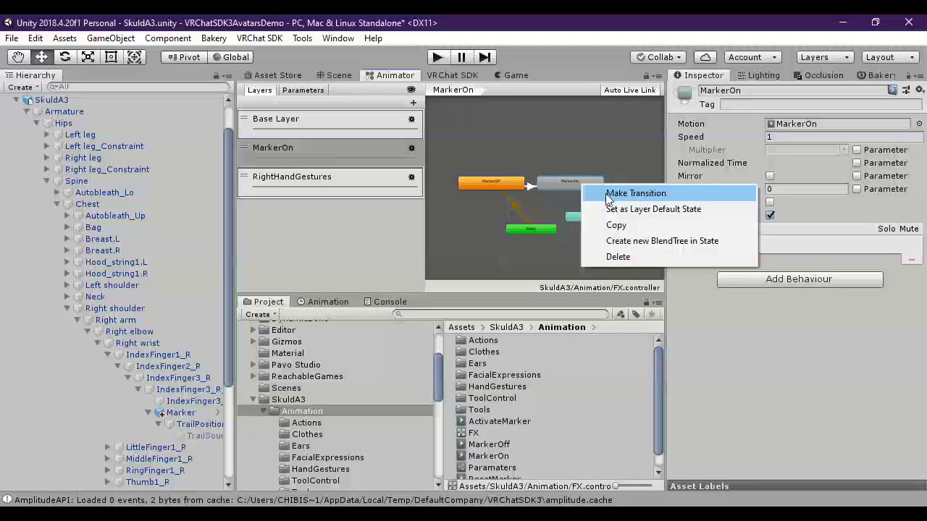
click(608, 194)
click(499, 181)
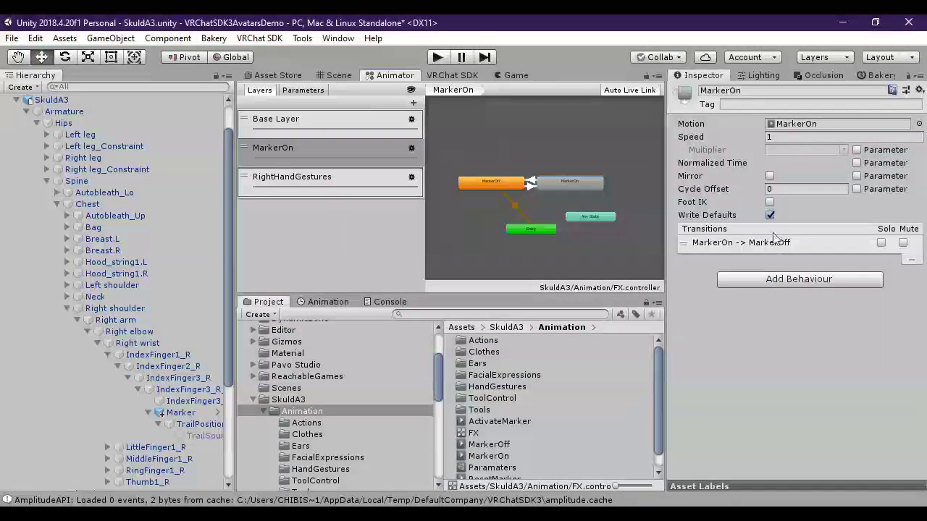
Turn off Has Exit Time and Fixed Duration on MarkerOn -> MarkerOff, with Transition Duration 0 and Interruption Source Next State
click(730, 248)
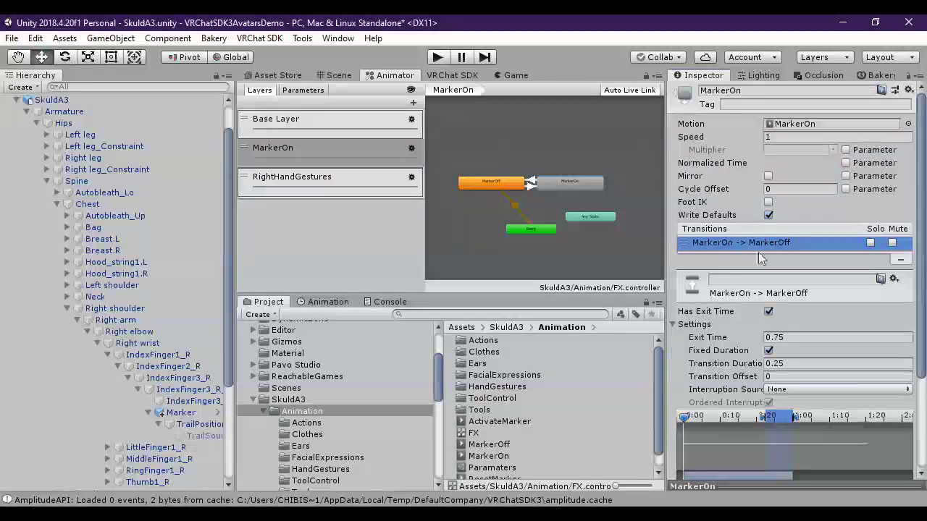
scroll(763, 289, down, 3)
click(768, 182)
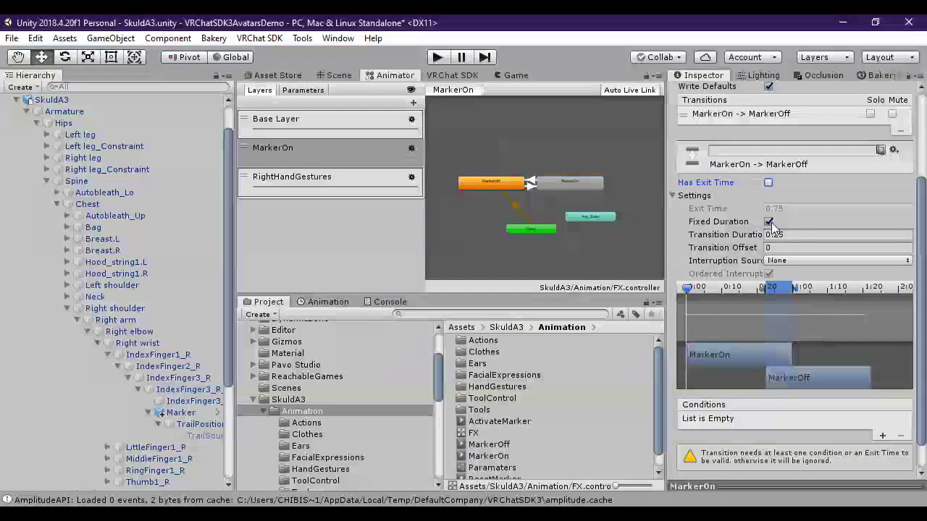
click(769, 222)
click(782, 234)
text(0)
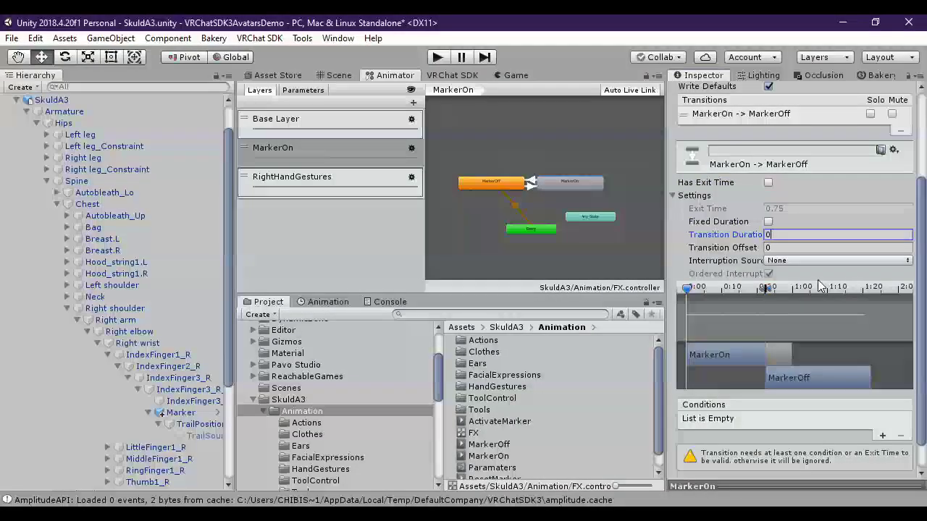
click(792, 261)
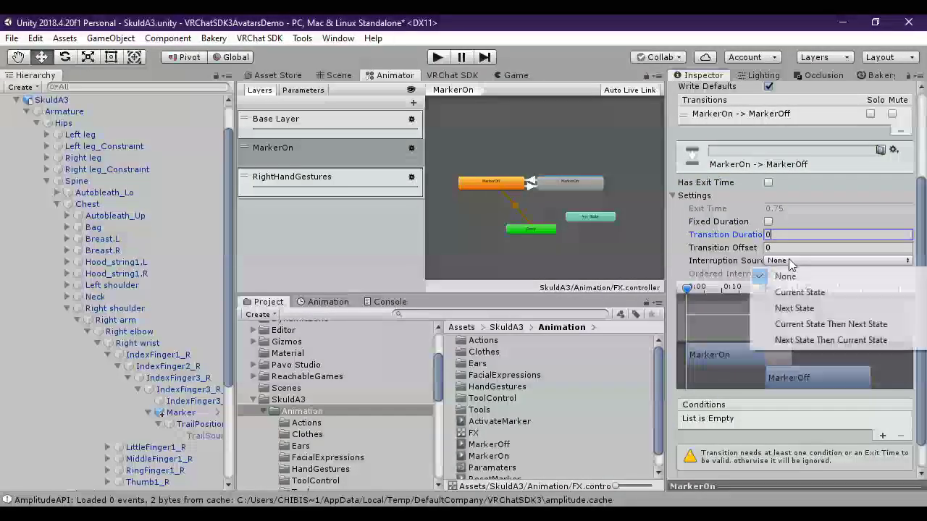
click(797, 306)
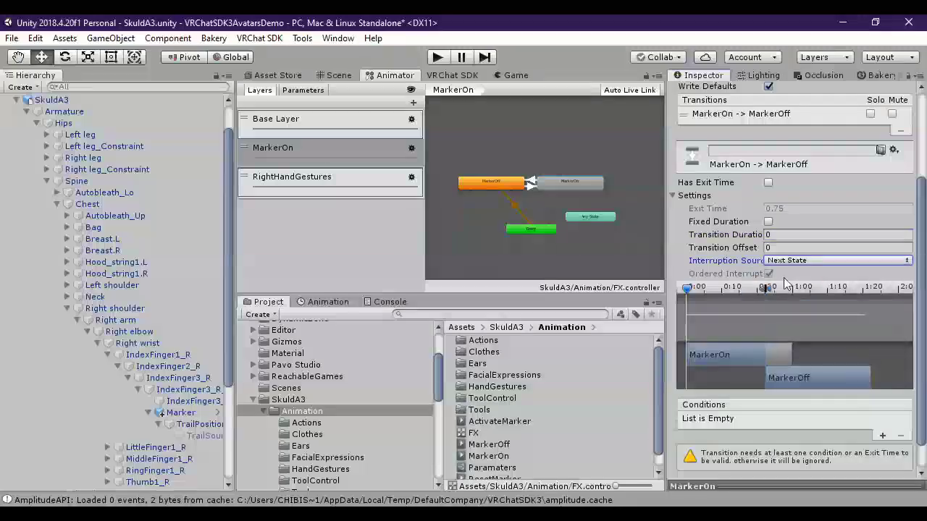
Add the condition ToggleMarker Equals 0 to the MarkerOn -> MarkerOff transition
click(882, 435)
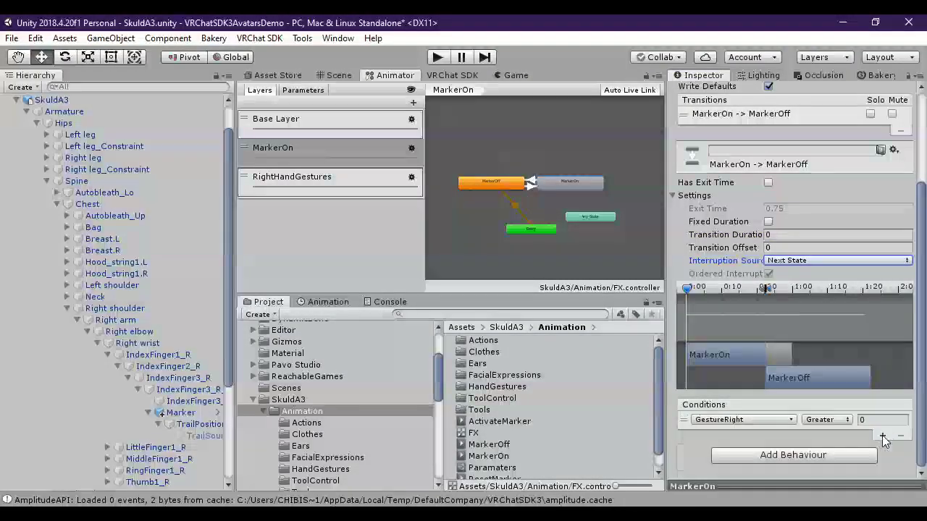
click(758, 419)
click(733, 479)
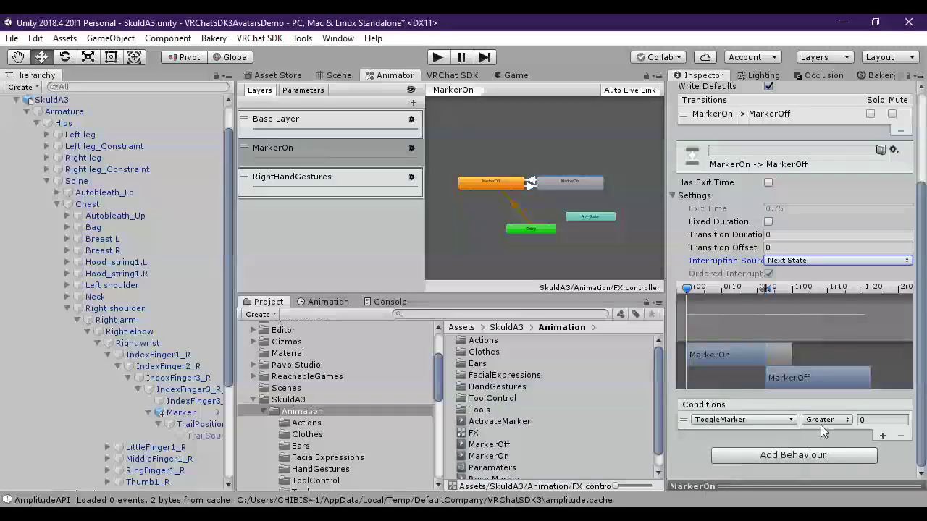
click(824, 421)
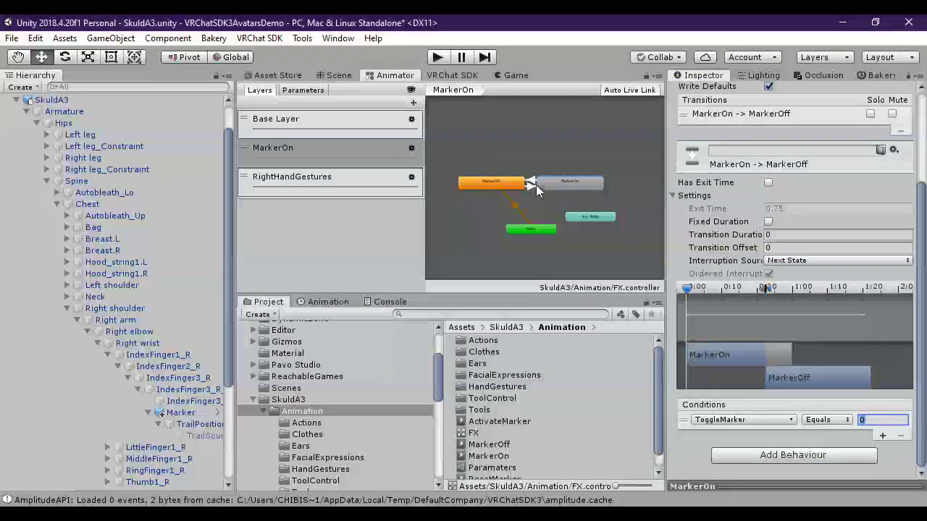
Turn off Has Exit Time and Fixed Duration on MarkerOff -> MarkerOn, and set its Interruption Source to Next State
click(502, 184)
click(721, 243)
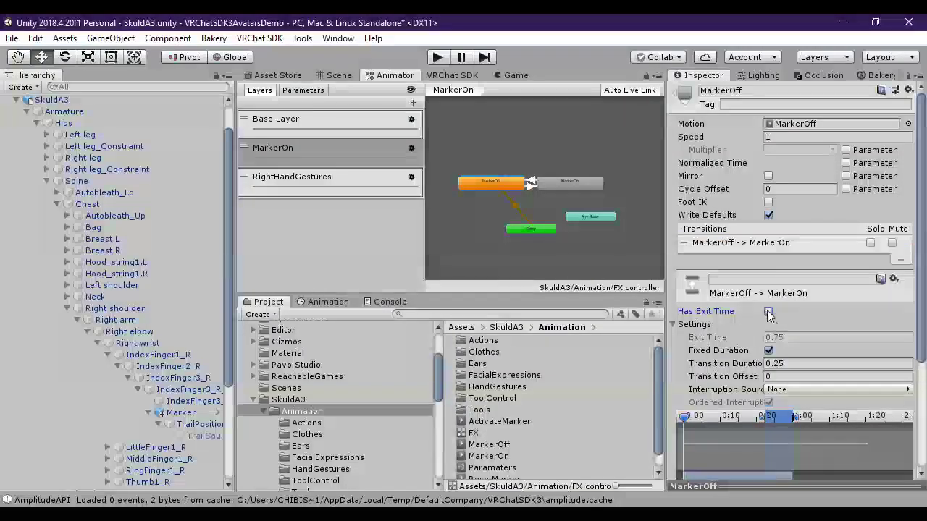
scroll(773, 356, down, 3)
click(797, 302)
click(796, 343)
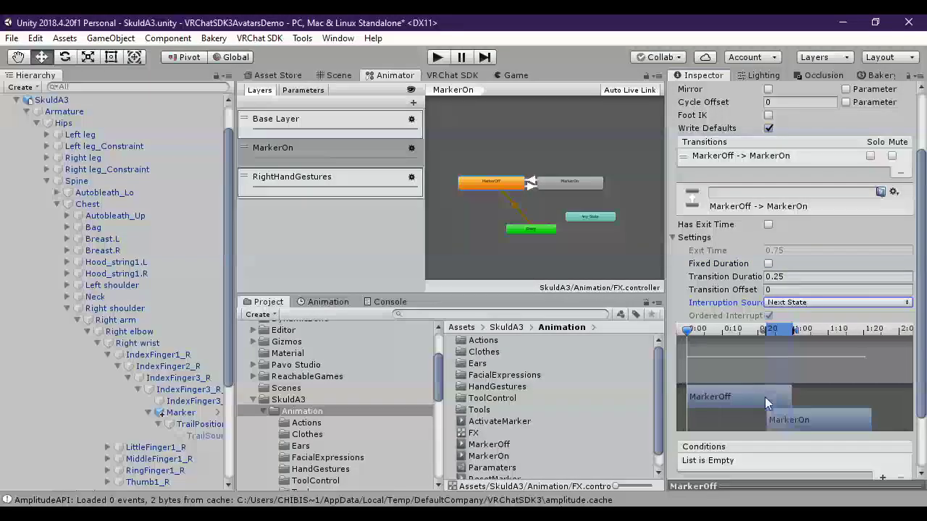
Add the condition ToggleMarker Equals 1 to the MarkerOff -> MarkerOn transition
click(882, 477)
click(745, 462)
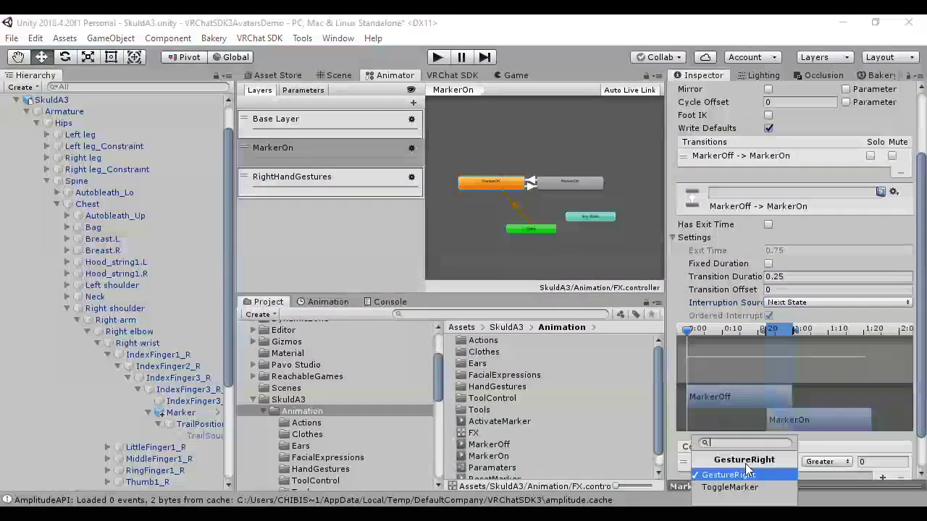
click(753, 487)
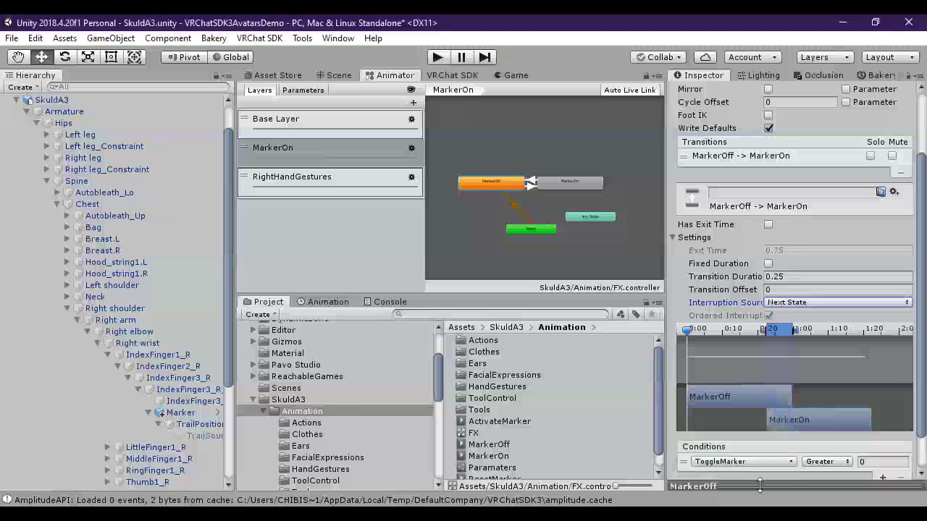
click(825, 462)
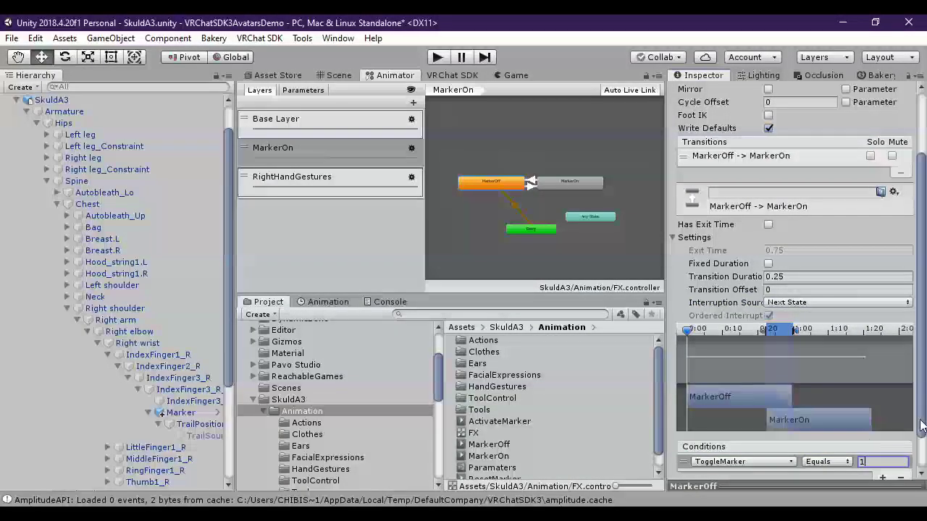
scroll(920, 428, down, 2)
click(558, 181)
click(527, 183)
click(501, 184)
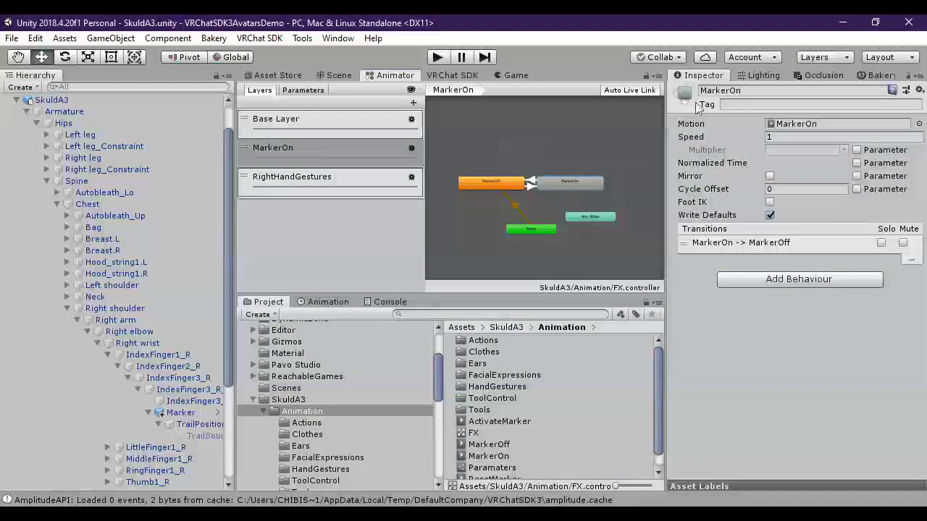
click(451, 73)
click(400, 76)
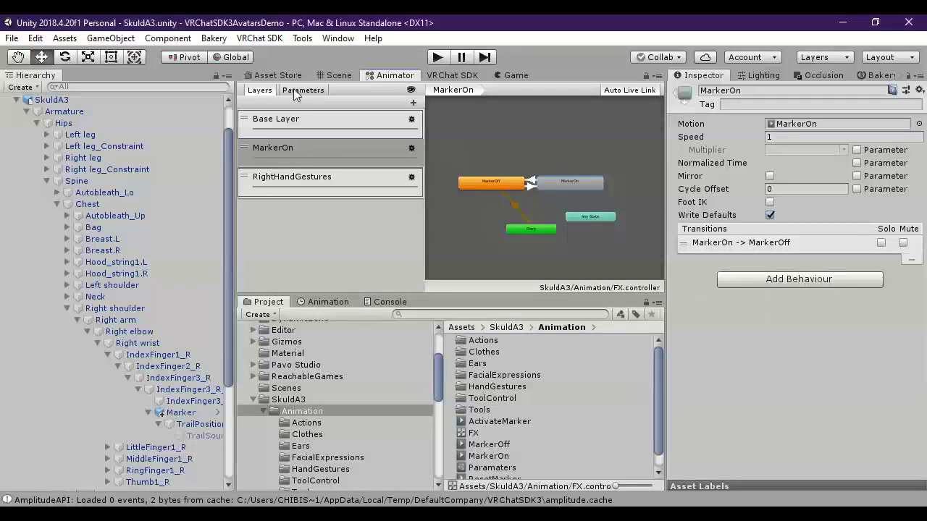
Narrow the Hierarchy, select the SkuldA3 avatar in the scene and show its animation clips
drag(233, 129, 202, 129)
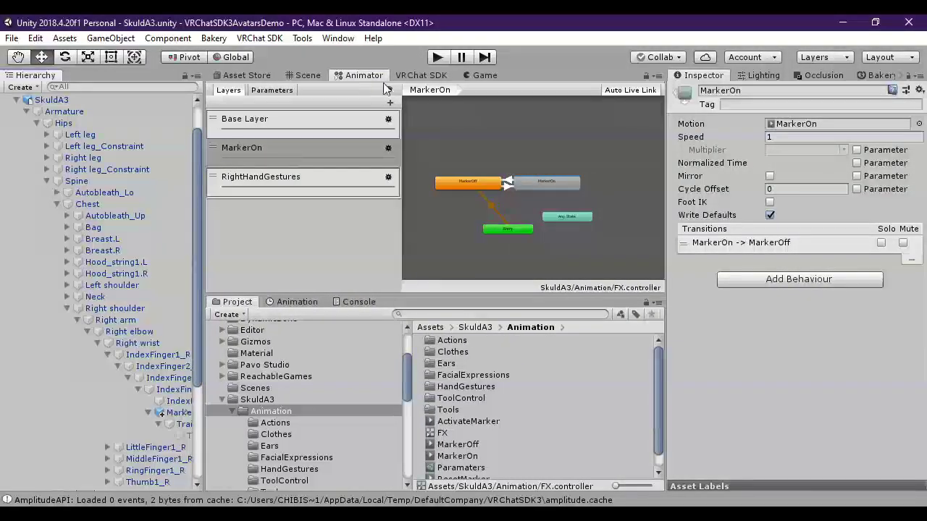
click(421, 75)
click(253, 75)
click(304, 75)
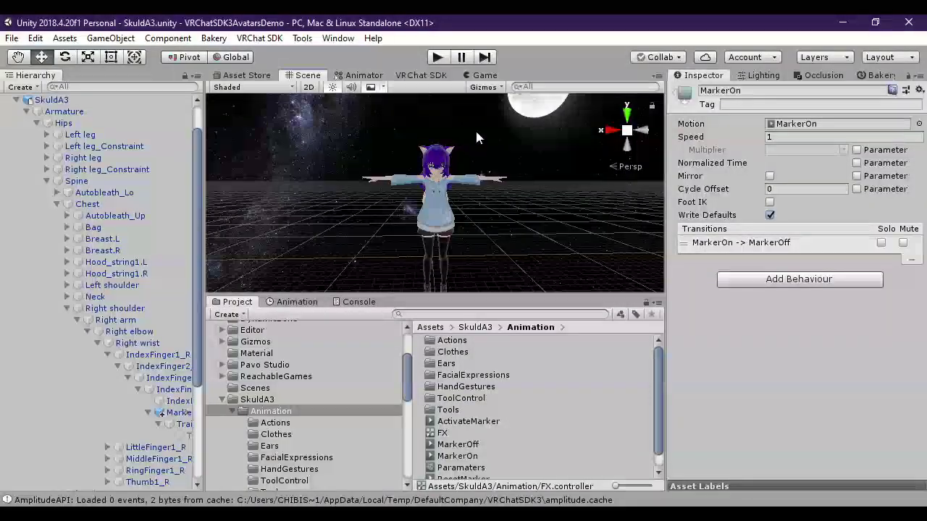
click(489, 176)
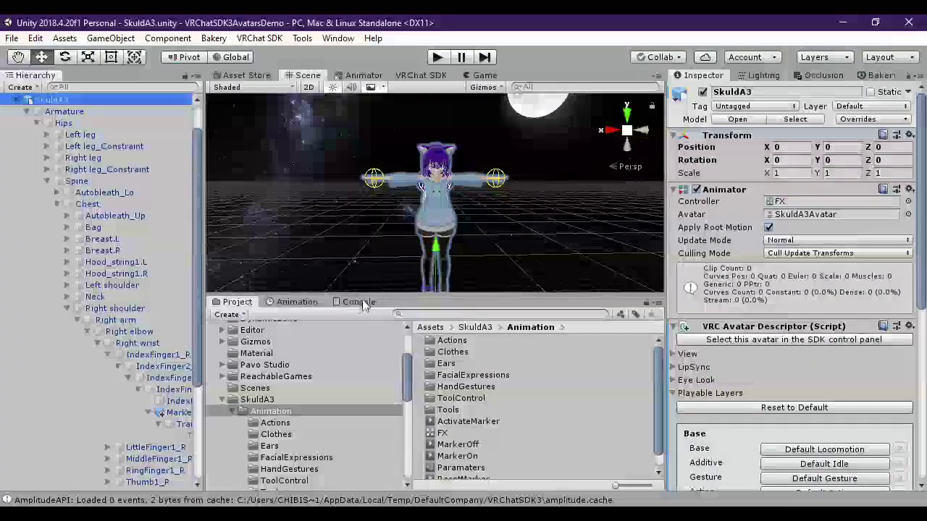
click(296, 302)
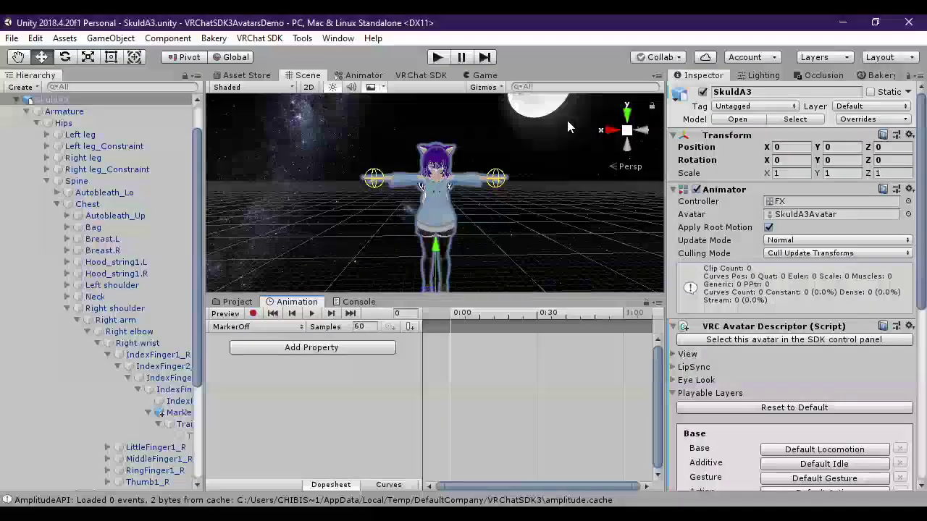
Start recording the MarkerOff clip and frame the avatar closer in the scene
click(275, 327)
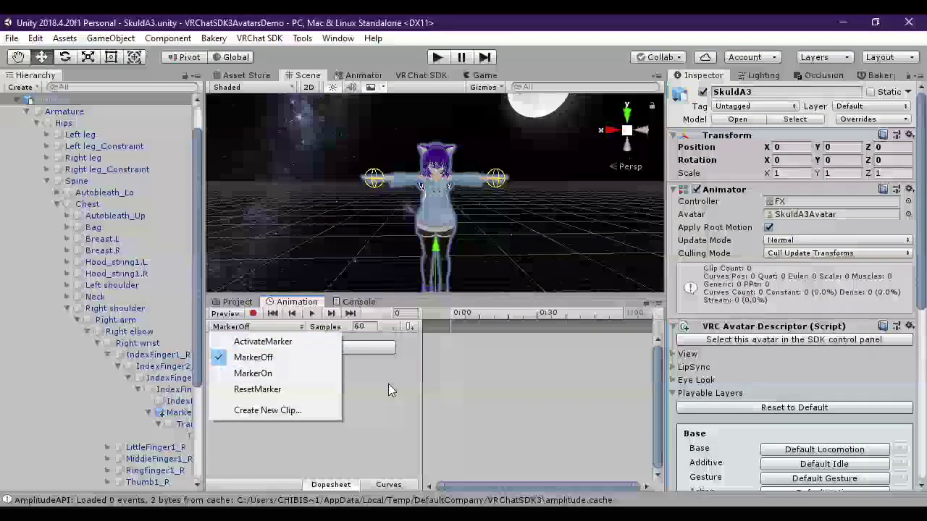
click(388, 385)
click(266, 327)
click(251, 318)
click(252, 316)
scroll(486, 217, up, 5)
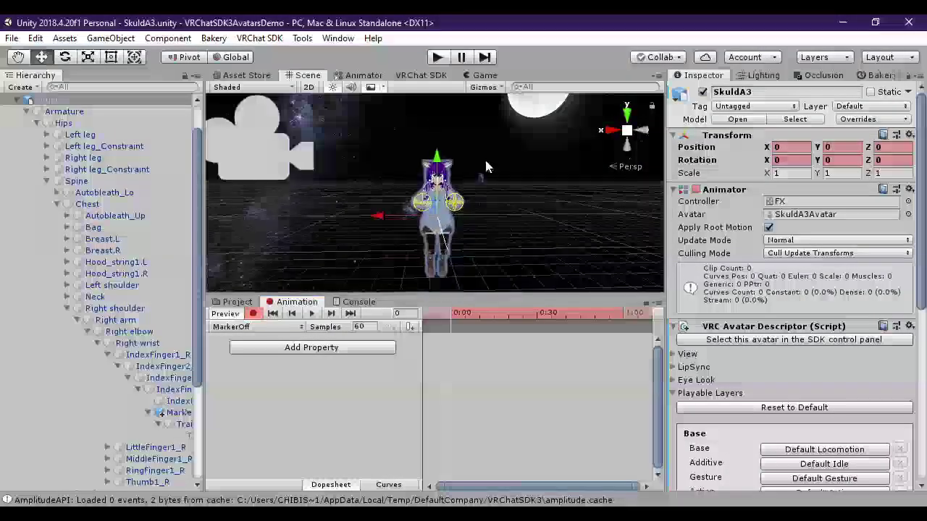
scroll(489, 215, down, 1)
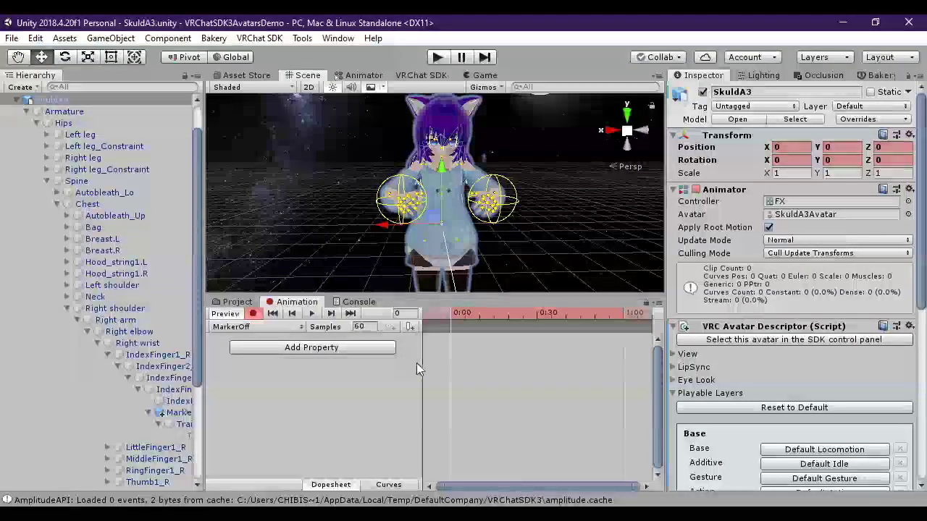
Examine the avatar's clip list and the properties that can be added to MarkerOff
click(260, 332)
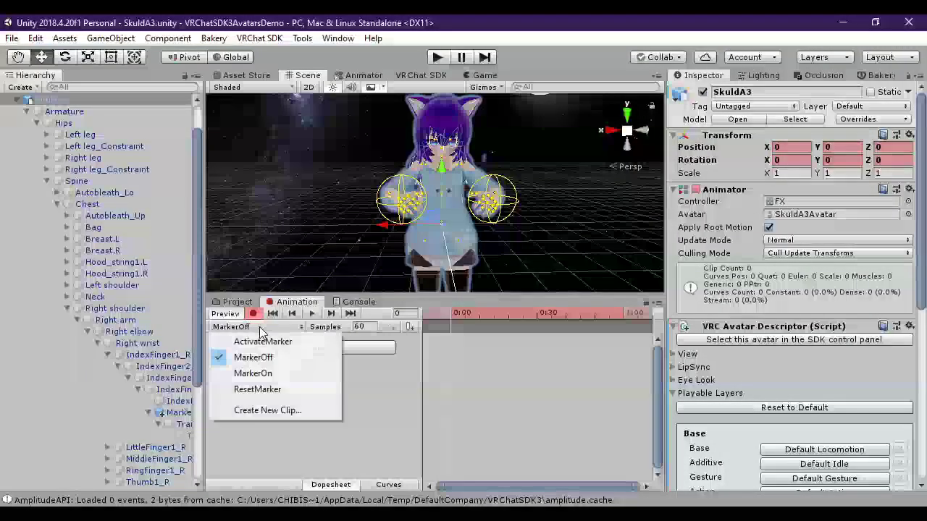
click(330, 349)
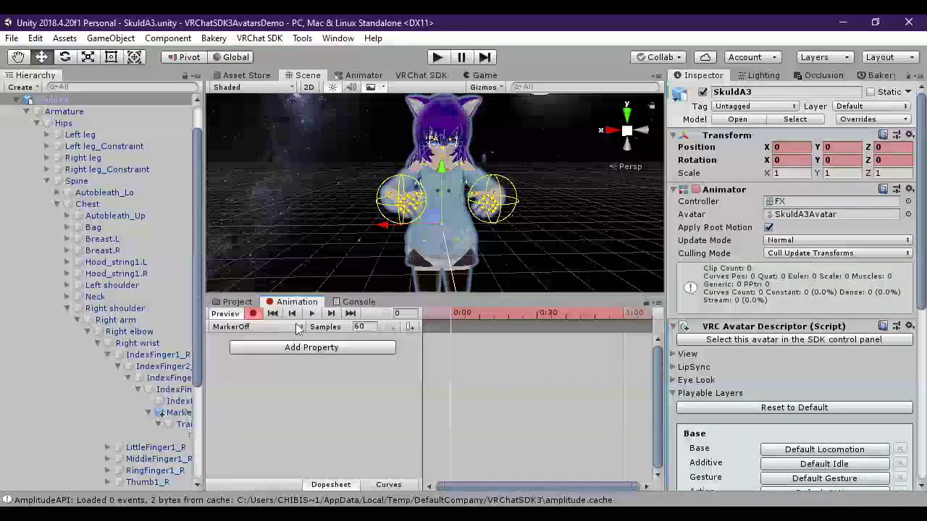
click(337, 349)
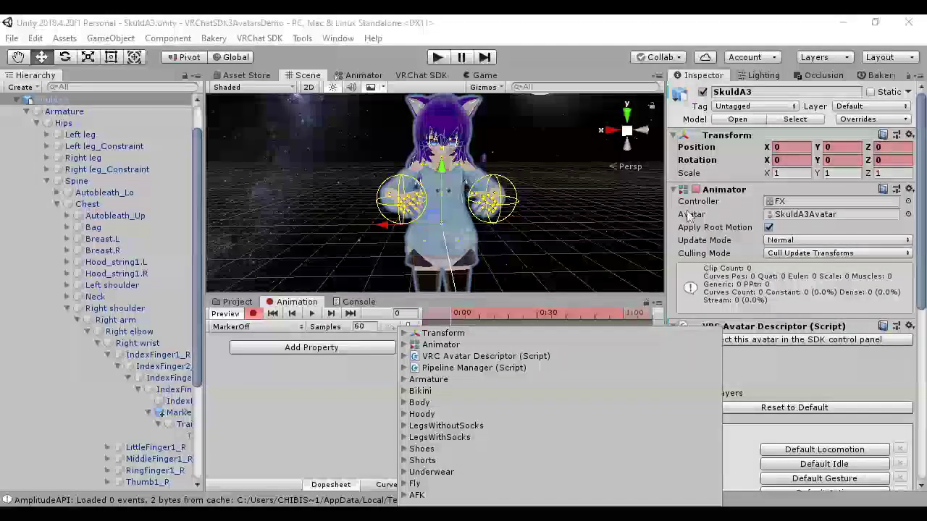
click(801, 188)
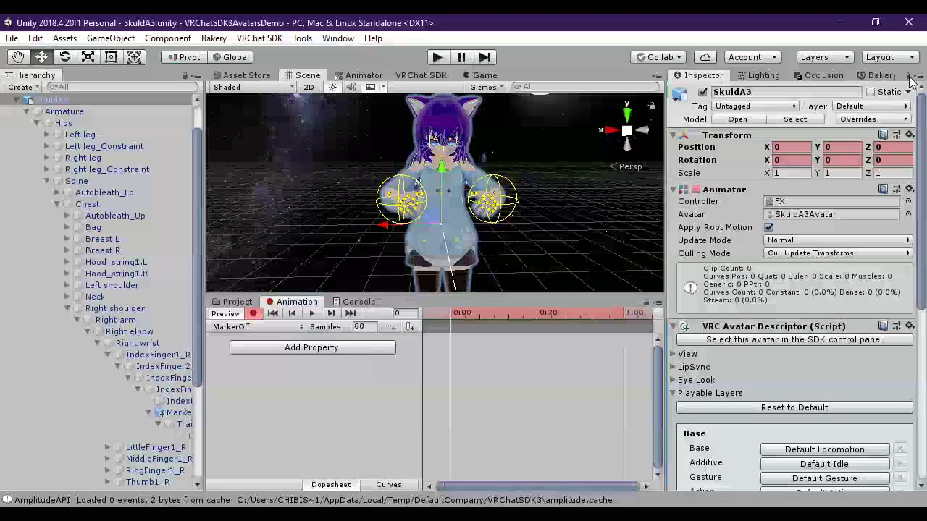
Widen the Inspector and check its Lock option, ending with the SkuldA3 avatar selected
drag(661, 147, 627, 147)
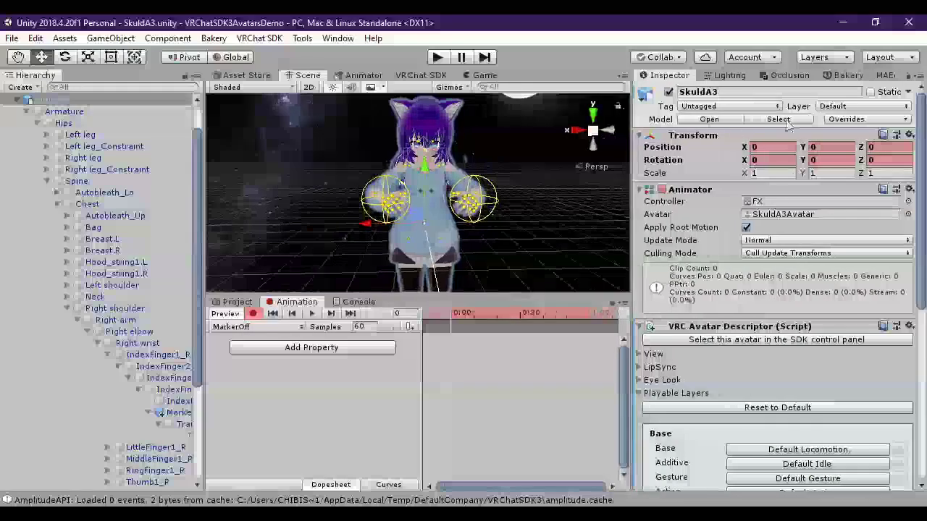
click(916, 77)
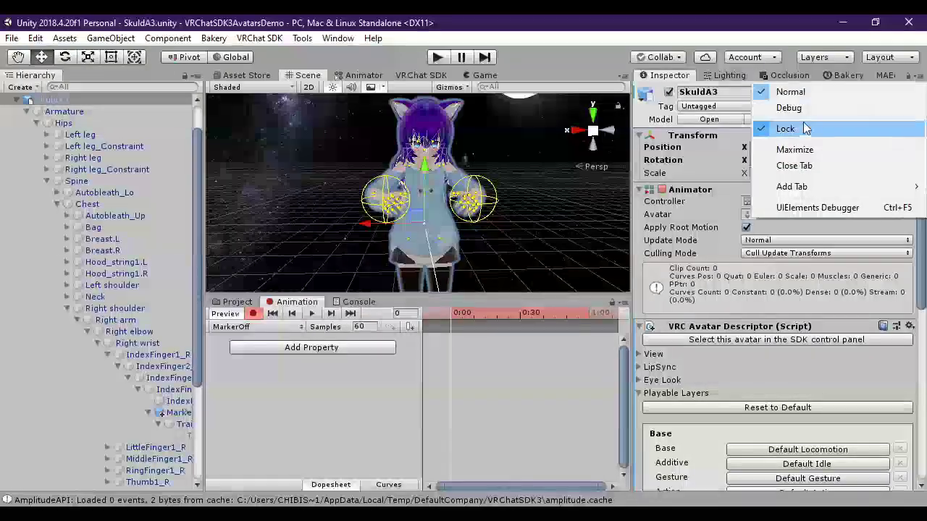
click(229, 247)
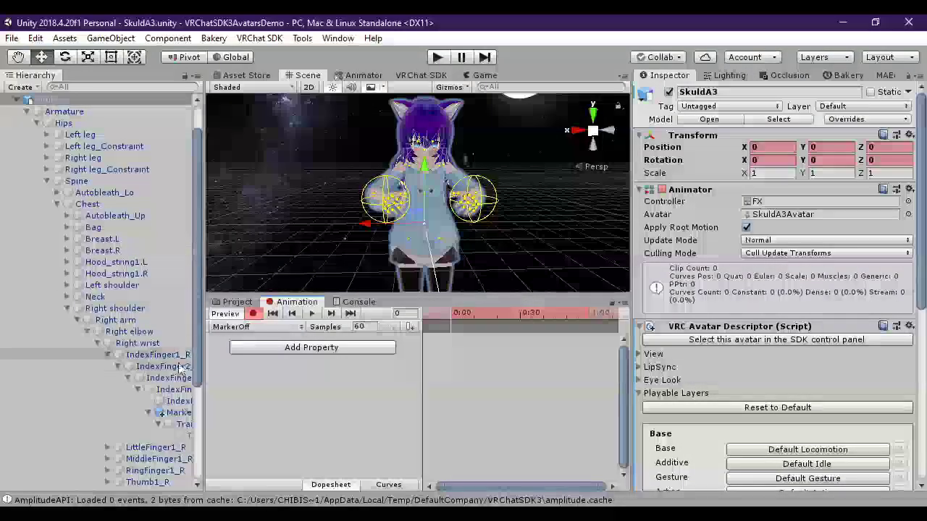
click(174, 413)
mouse_move(174, 420)
mouse_down()
mouse_move(145, 203)
mouse_move(72, 100)
mouse_up()
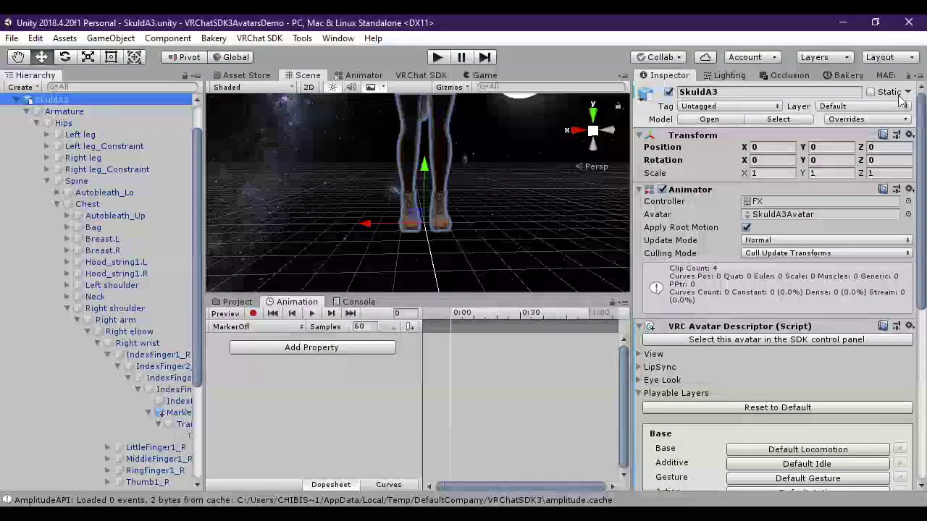
click(916, 81)
click(916, 78)
key(Escape)
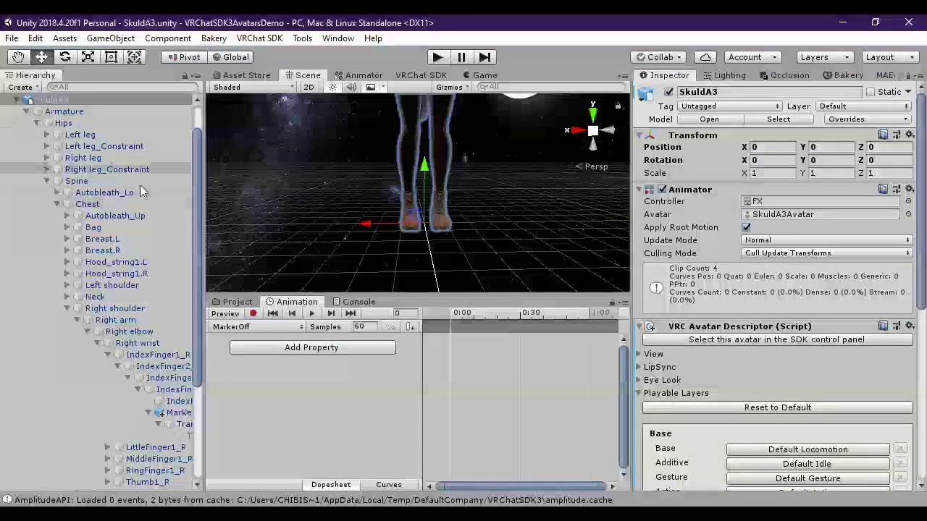
Record on the MarkerOff clip and expand Armature and Hips in the list of properties to add
click(252, 312)
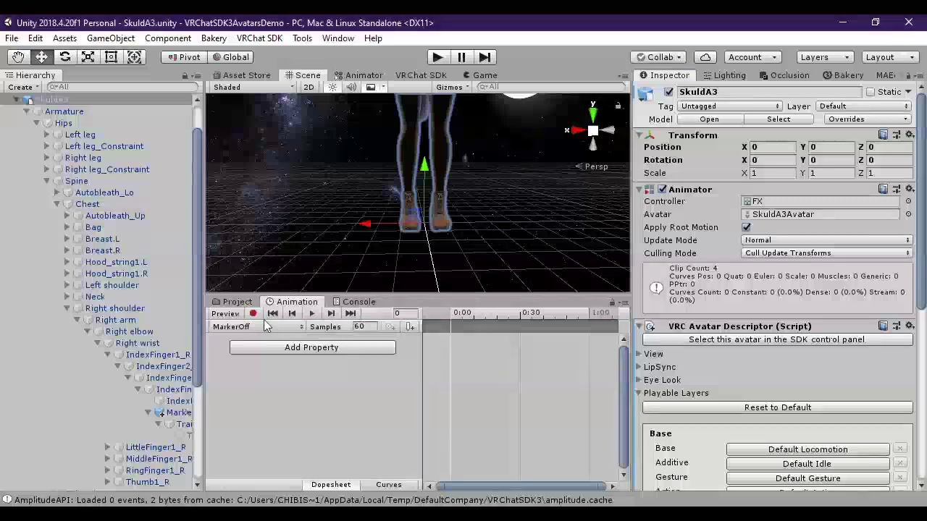
click(324, 351)
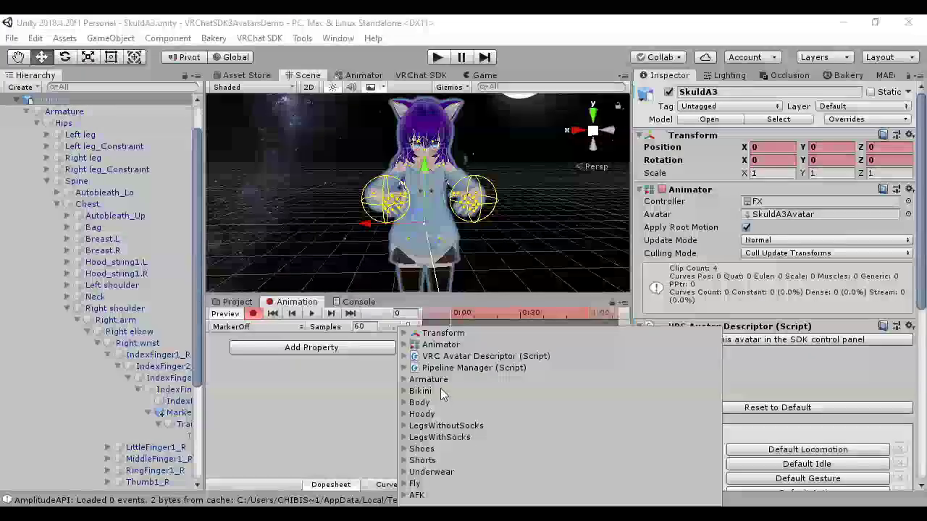
click(441, 384)
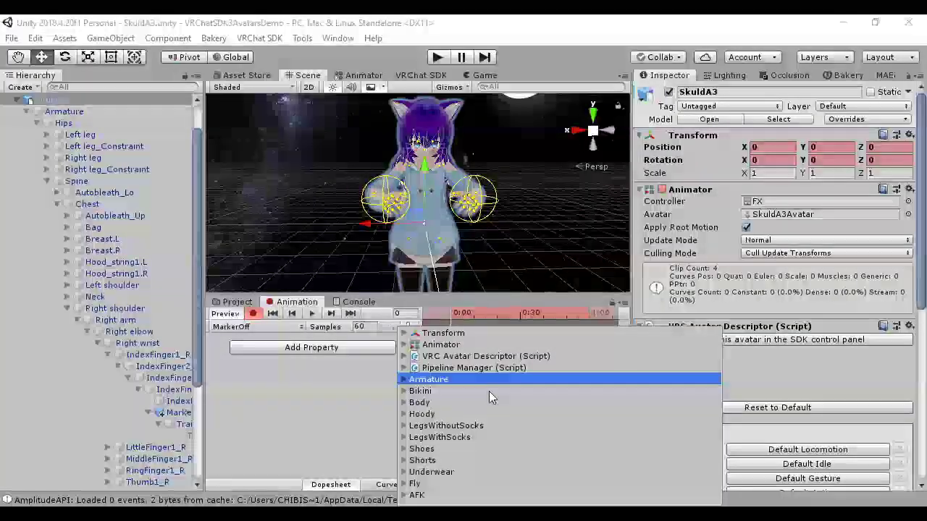
key(Right)
key(Down)
key(Down)
key(Down)
key(Down)
key(Up)
key(Right)
key(Down)
key(Down)
key(Down)
key(Down)
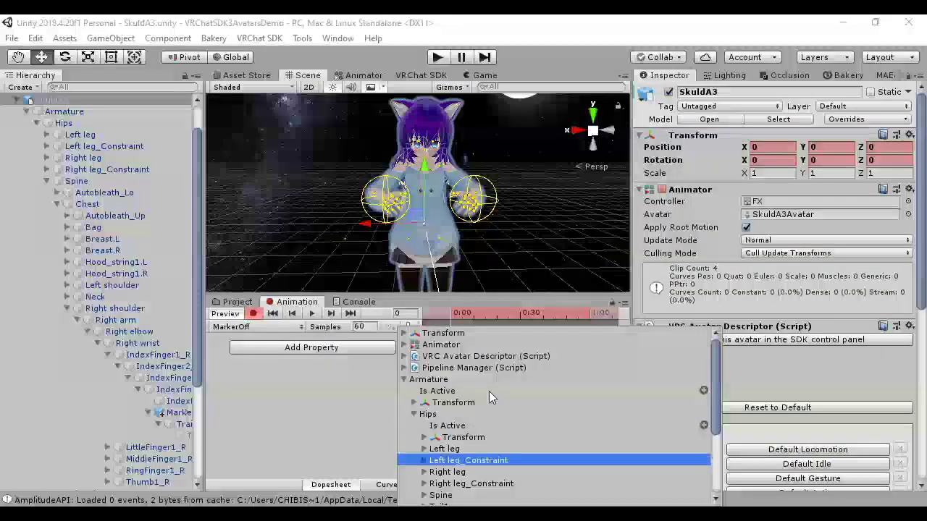
key(Down)
key(Down)
key(Down)
key(Down)
key(Down)
key(Down)
key(Down)
key(Down)
key(Down)
key(Up)
key(Up)
key(Up)
key(Up)
key(Up)
key(Up)
key(Up)
key(Up)
key(Up)
key(Up)
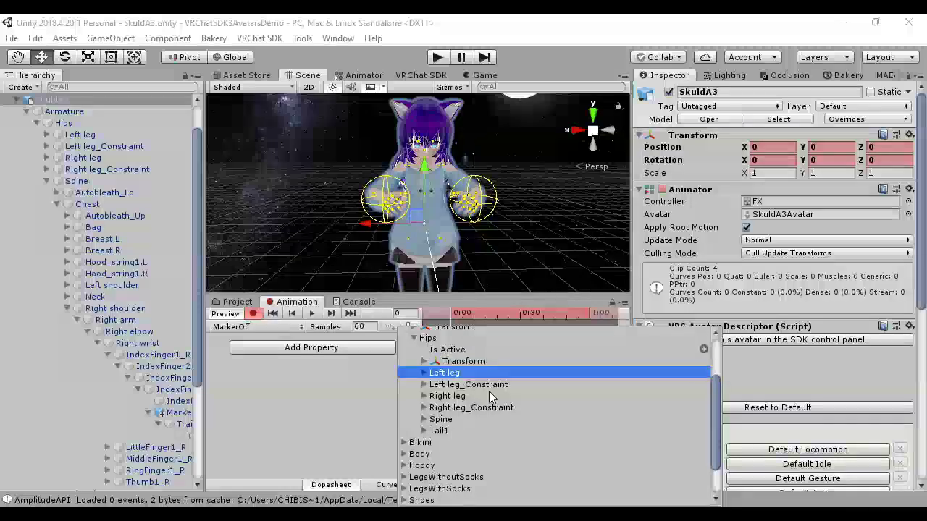
Expand Spine, Chest and Right shoulder in MarkerOff's list of addable properties
key(Down)
key(Down)
key(Down)
key(Down)
key(Right)
key(Down)
key(Down)
key(Down)
key(Down)
key(Right)
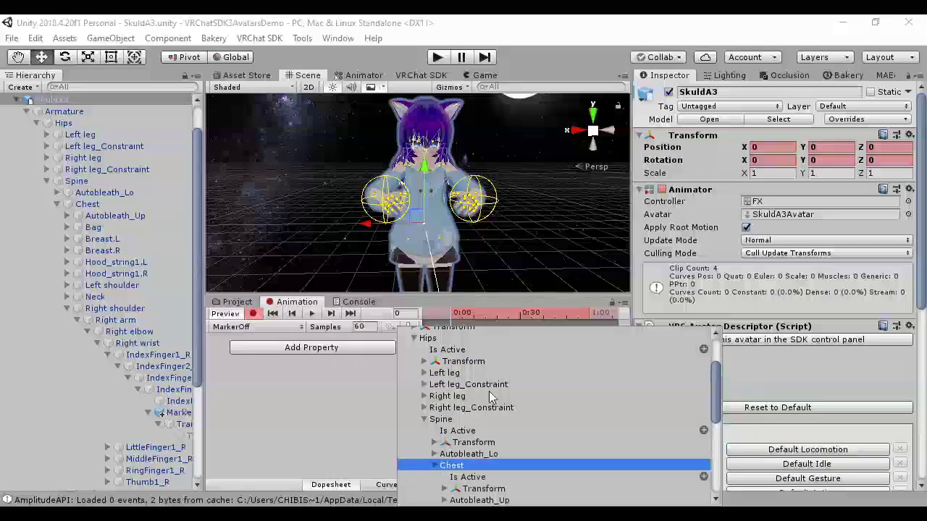
key(Down)
key(Down)
key(Down)
key(Down)
key(Down)
key(Down)
key(Down)
key(Down)
key(Down)
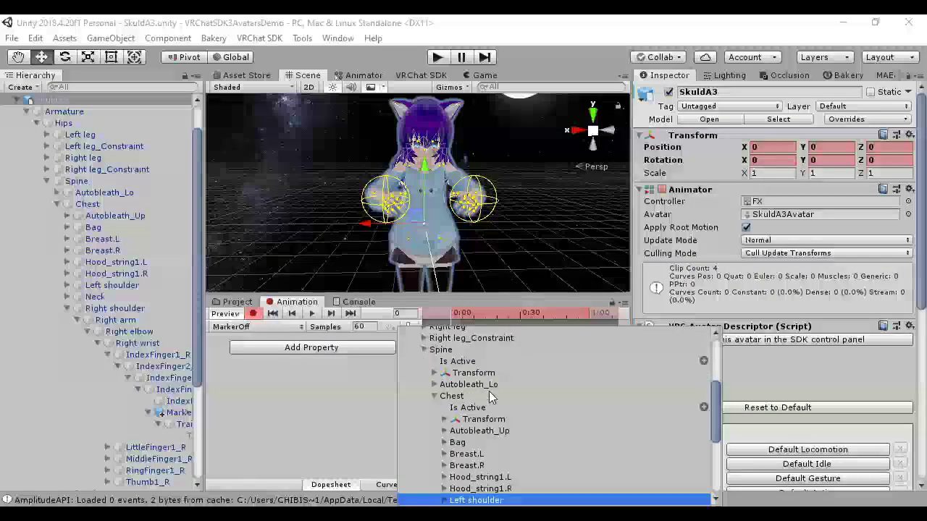
key(Down)
key(Down)
key(Down)
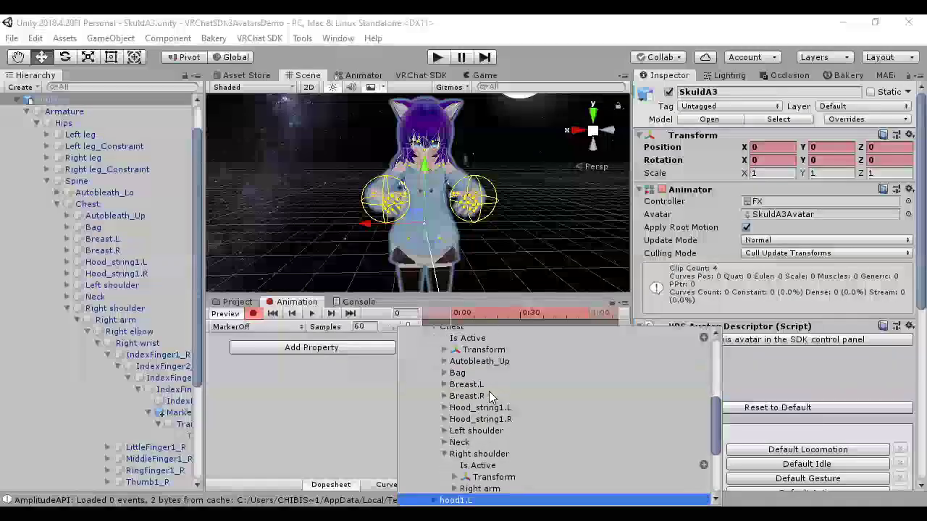
Expand the property list from Right arm through Right elbow and Right wrist down to IndexFinger1_R and IndexFinger2_R
key(Down)
key(Right)
key(Down)
key(Down)
key(Down)
key(Right)
key(Down)
key(Down)
key(Down)
key(Right)
key(Down)
key(Down)
key(Down)
key(Down)
key(Down)
key(Down)
key(Down)
key(Down)
key(Down)
key(Up)
key(Up)
key(Up)
key(Up)
key(Up)
key(Right)
key(Down)
key(Down)
key(Down)
key(Right)
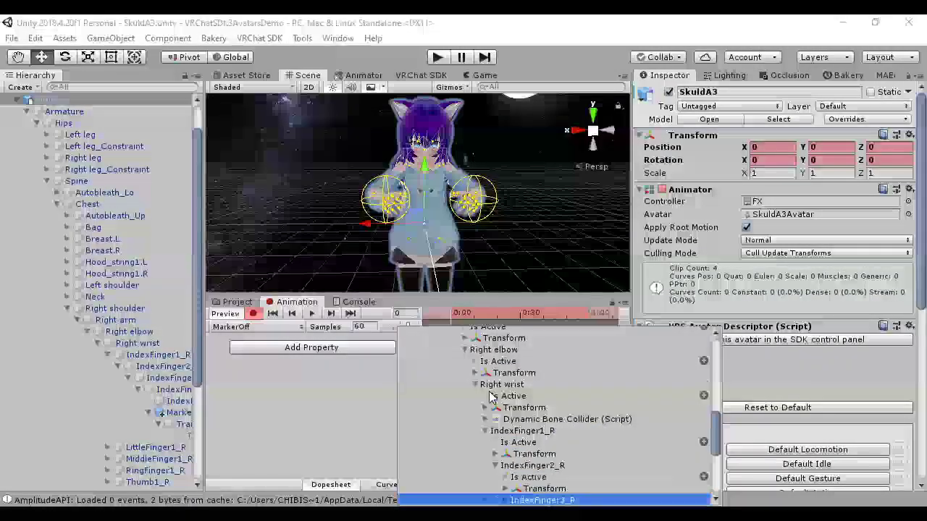
Expand IndexFinger3_R, IndexFinger3_R_end and Marker in the property list, and add Marker's Is Active property to the MarkerOff clip
key(Down)
key(Down)
key(Down)
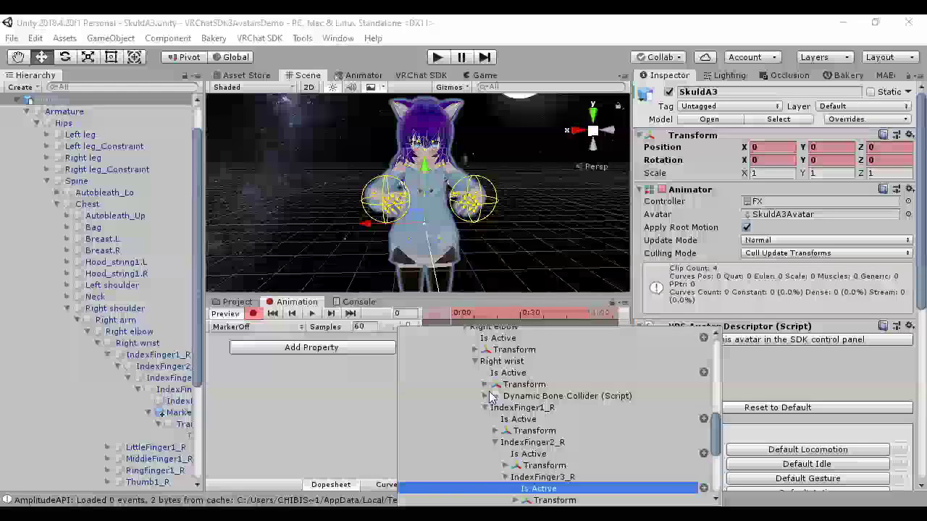
key(Right)
key(Down)
key(Down)
key(Down)
key(Right)
key(Down)
key(Down)
key(Down)
key(Down)
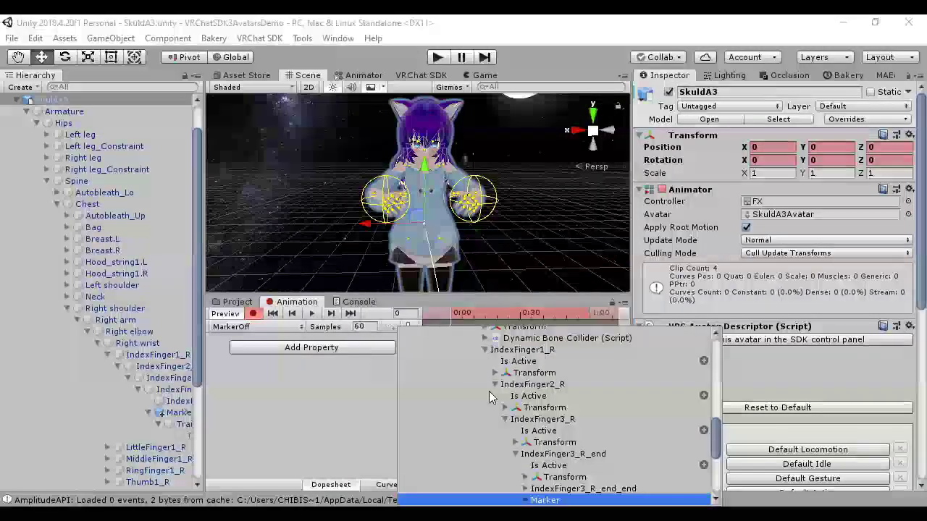
key(Right)
key(Down)
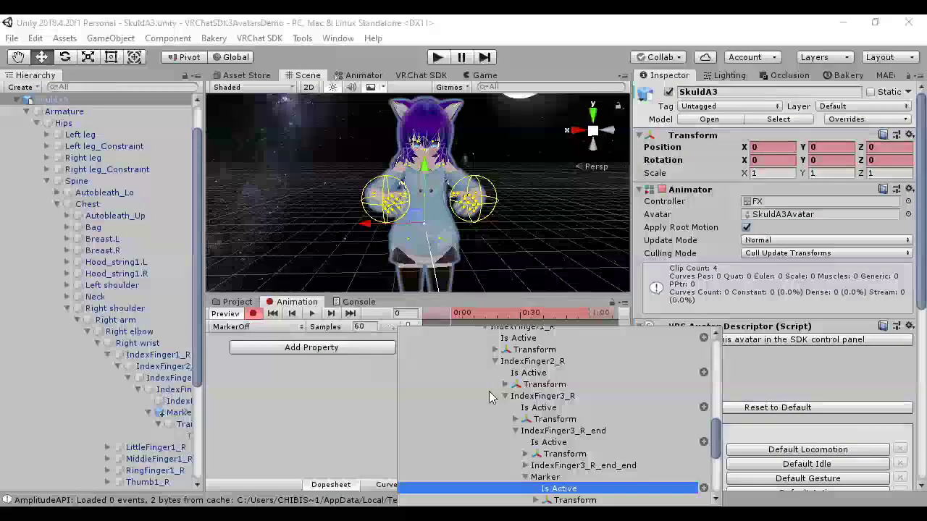
click(703, 489)
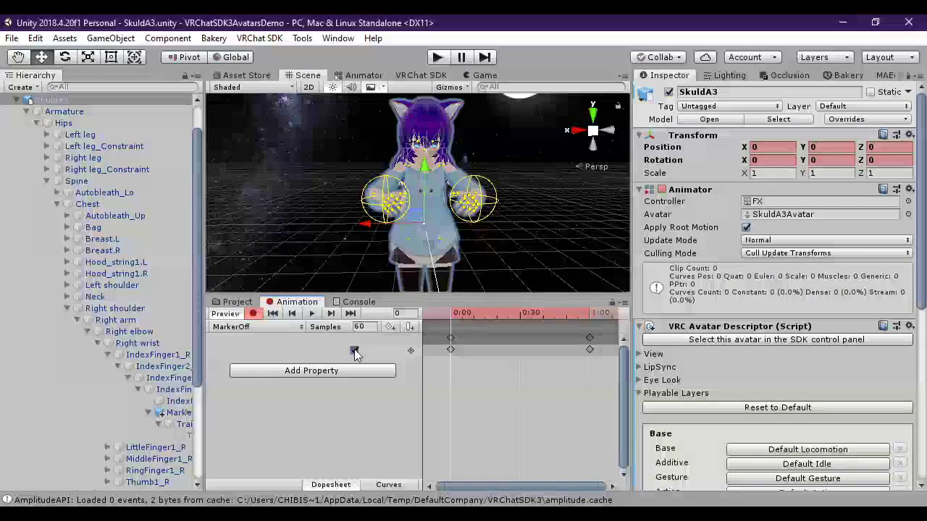
Switch Marker's Is Active off at frame 0 of MarkerOff and move the end keyframe to frame 1
click(354, 350)
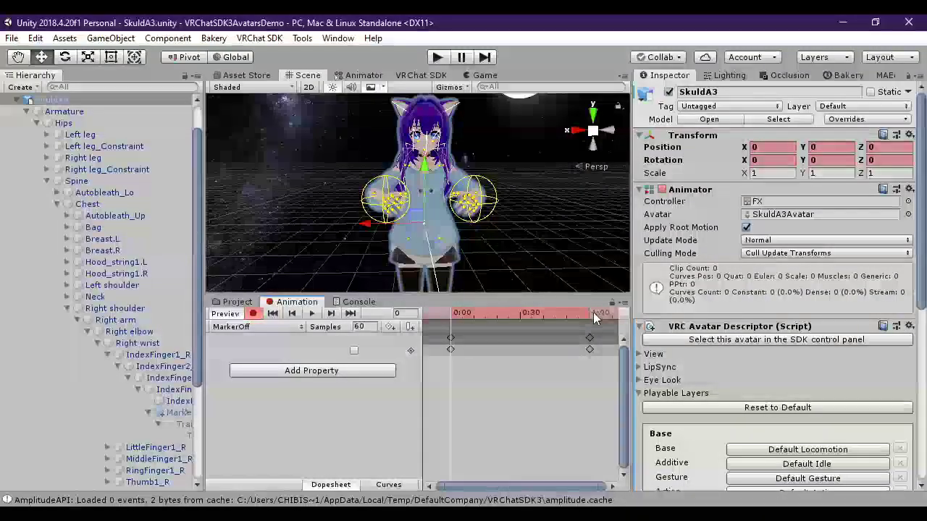
click(589, 339)
drag(589, 340, 456, 339)
scroll(483, 386, up, 5)
drag(510, 483, 428, 463)
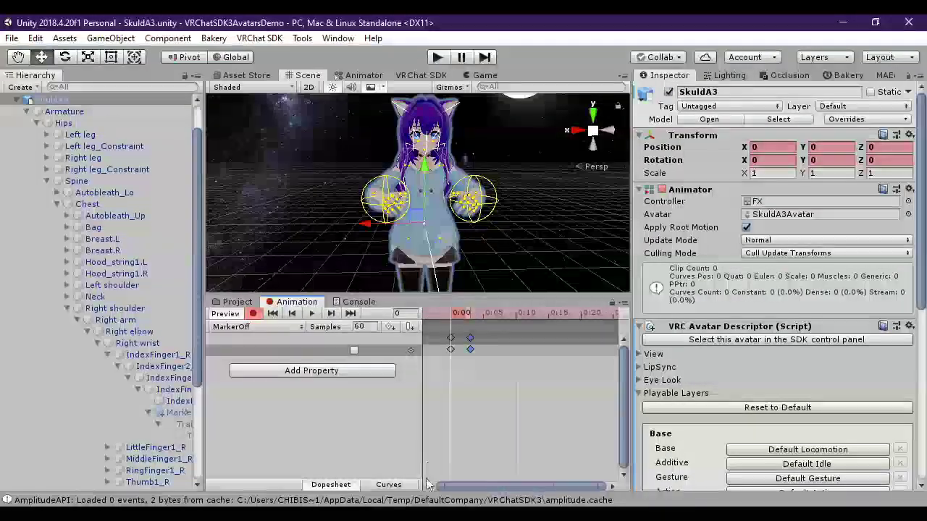
scroll(457, 366, up, 1)
drag(473, 337, 457, 340)
Switch Marker's Is Active off at frame 1 of MarkerOff and check both keyframes
click(456, 317)
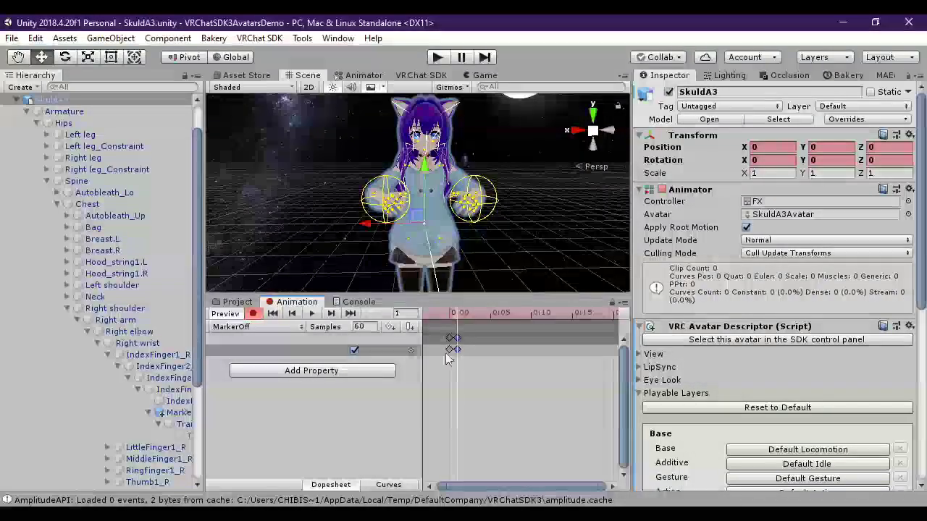
click(448, 315)
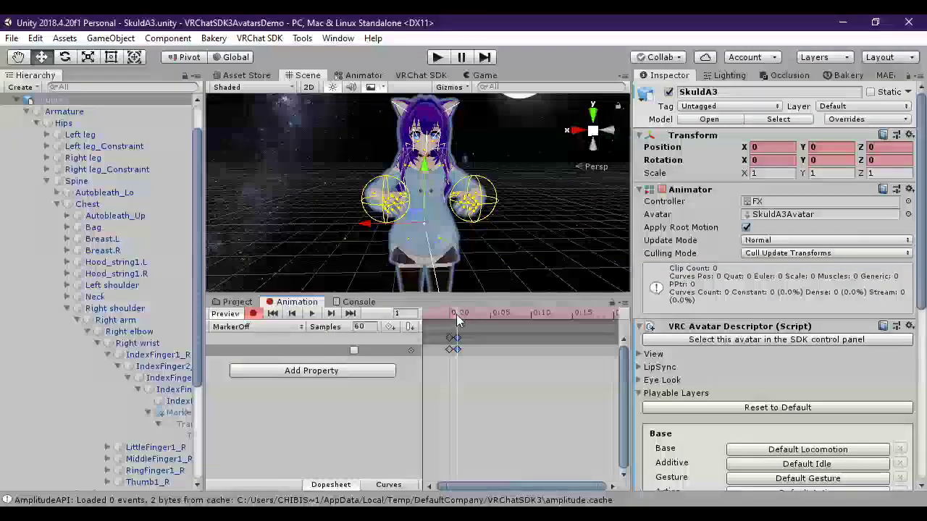
click(446, 315)
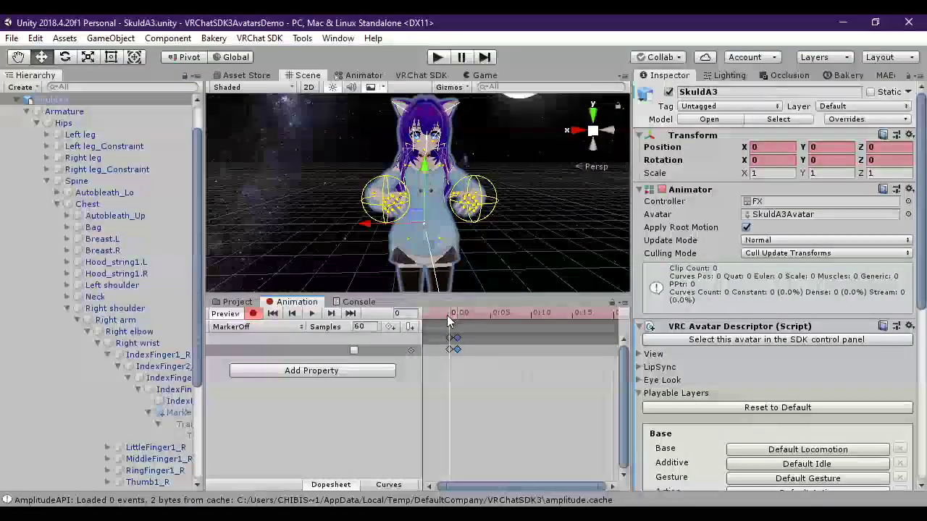
Switch to the MarkerOn clip and expand Armature and Hips in its list of addable properties
click(281, 328)
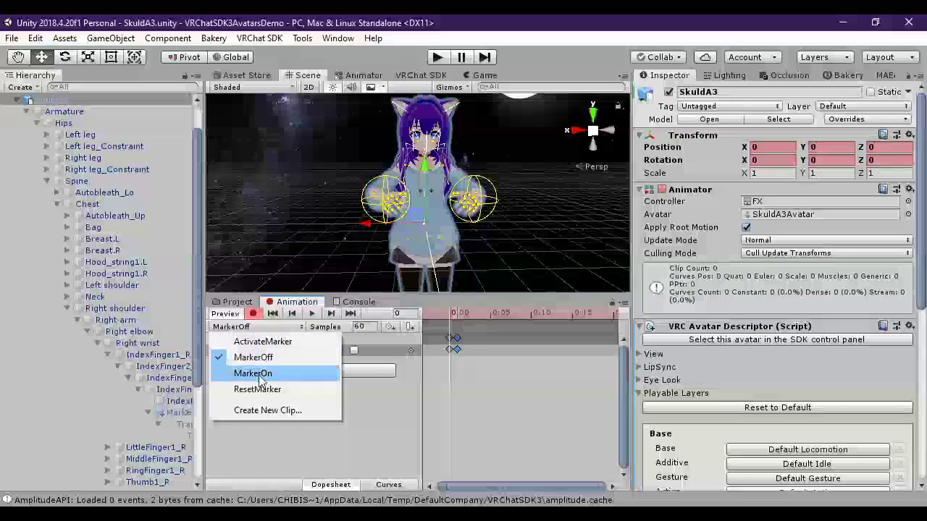
click(259, 374)
click(300, 350)
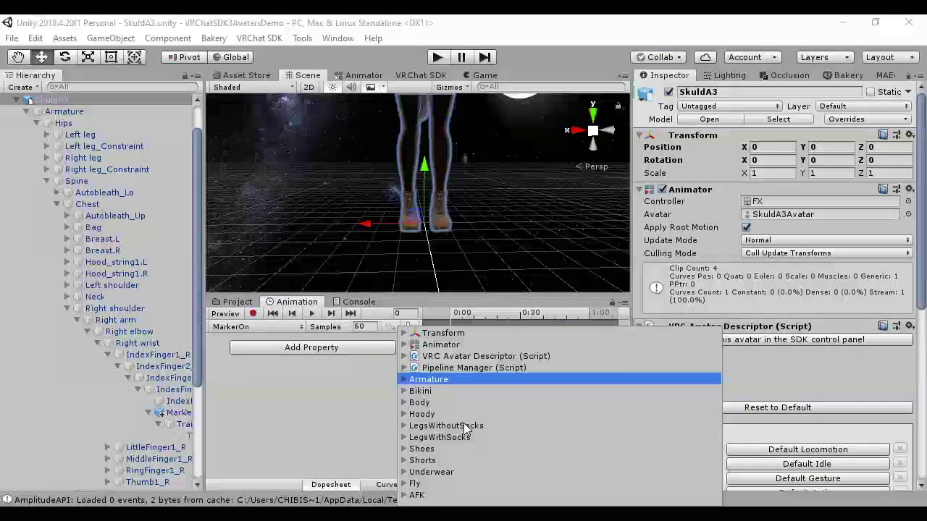
key(Right)
key(Down)
key(Down)
key(Right)
key(Left)
key(Down)
key(Right)
Expand Spine and Chest in MarkerOn's list of addable properties
key(Down)
key(Down)
key(Down)
key(Down)
key(Down)
key(Down)
key(Down)
key(Right)
key(Down)
key(Down)
key(Down)
key(Down)
key(Right)
key(Down)
key(Down)
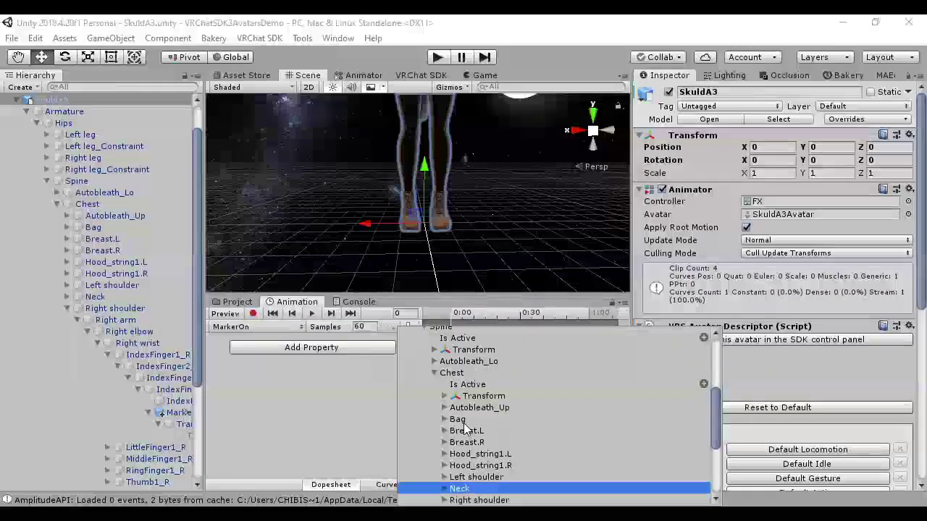
Expand Right shoulder, Right arm, Right elbow and Right wrist in MarkerOn's property list
key(Right)
key(Down)
key(Down)
key(Down)
key(Down)
key(Down)
key(Down)
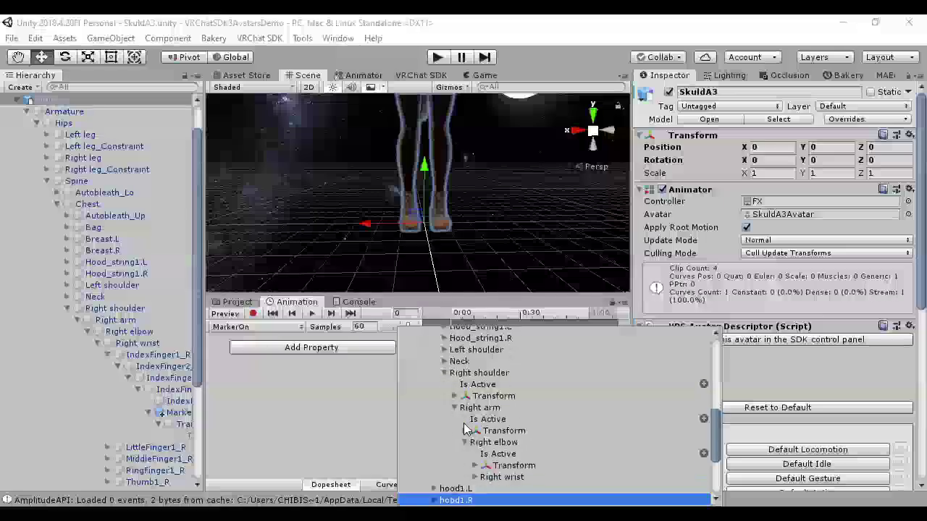
key(Right)
key(Down)
key(Down)
key(Down)
key(Down)
key(Down)
key(Down)
key(Down)
key(Down)
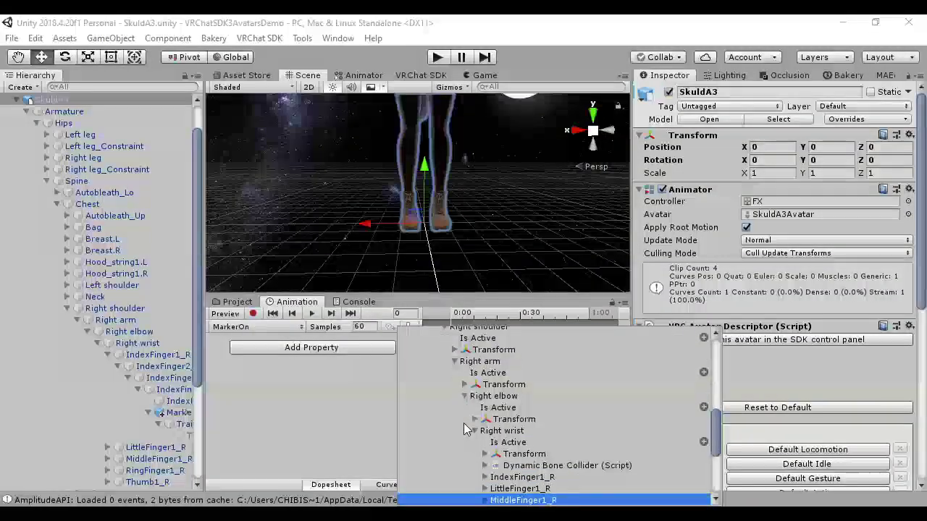
Expand IndexFinger1_R and IndexFinger2_R under Right wrist in MarkerOn's property list
key(Up)
key(Up)
key(Up)
key(Up)
key(Right)
key(Down)
key(Down)
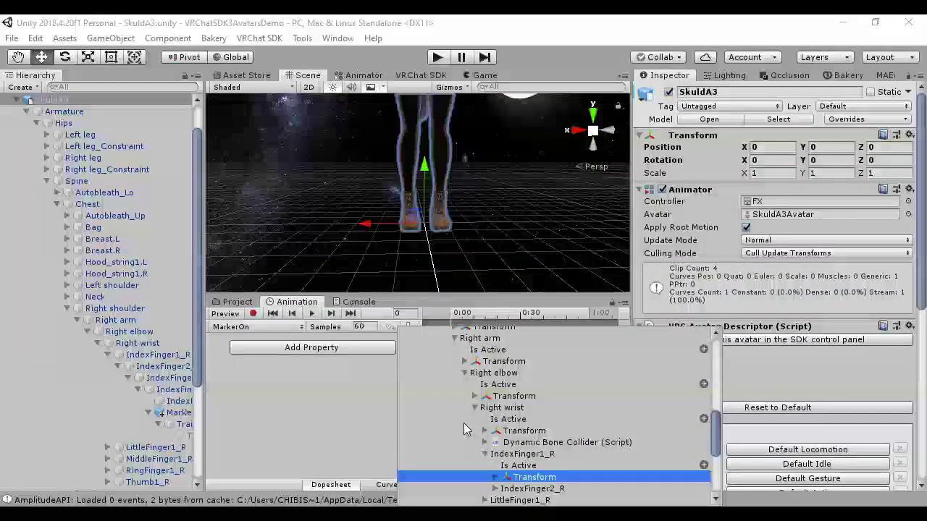
key(Down)
key(Right)
key(Down)
key(Down)
key(Down)
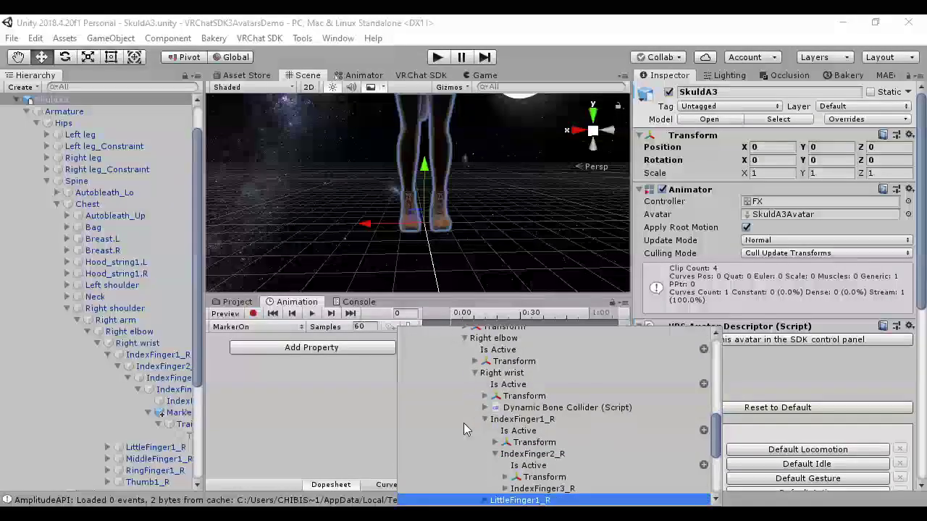
Expand IndexFinger3_R, IndexFinger3_R_end and Marker, and add Marker's Is Active property to the MarkerOn clip
key(Right)
key(Down)
key(Down)
key(Down)
key(Right)
key(Down)
key(Down)
key(Down)
key(Down)
key(Right)
key(Down)
key(Down)
key(Up)
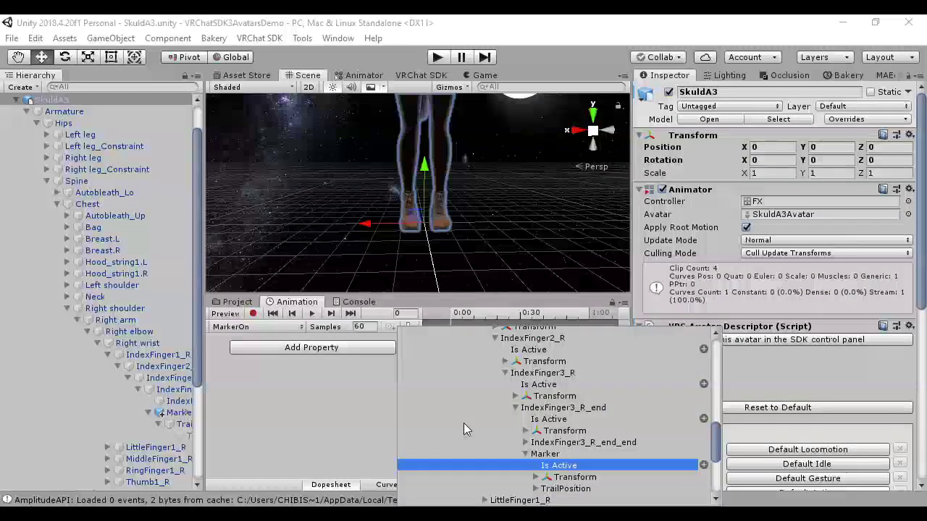
click(703, 465)
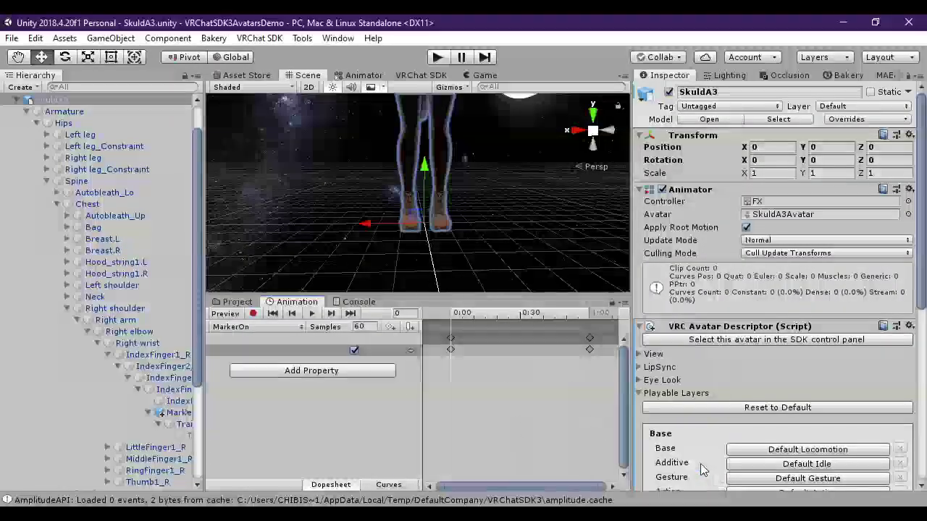
Move MarkerOn's end keyframe to frame 1 and check Marker's Is Active at both keyframes
drag(585, 336, 461, 333)
scroll(484, 392, up, 3)
scroll(487, 401, up, 3)
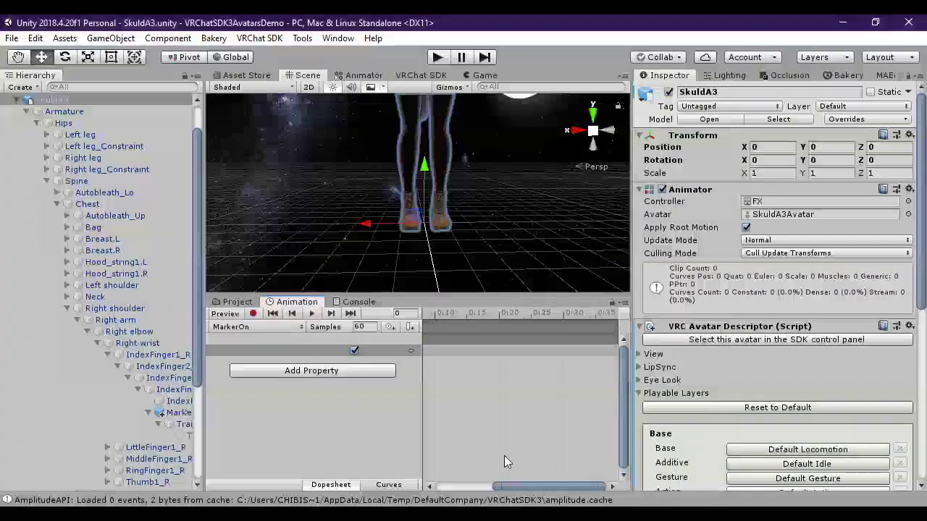
scroll(473, 395, up, 1)
drag(504, 336, 458, 336)
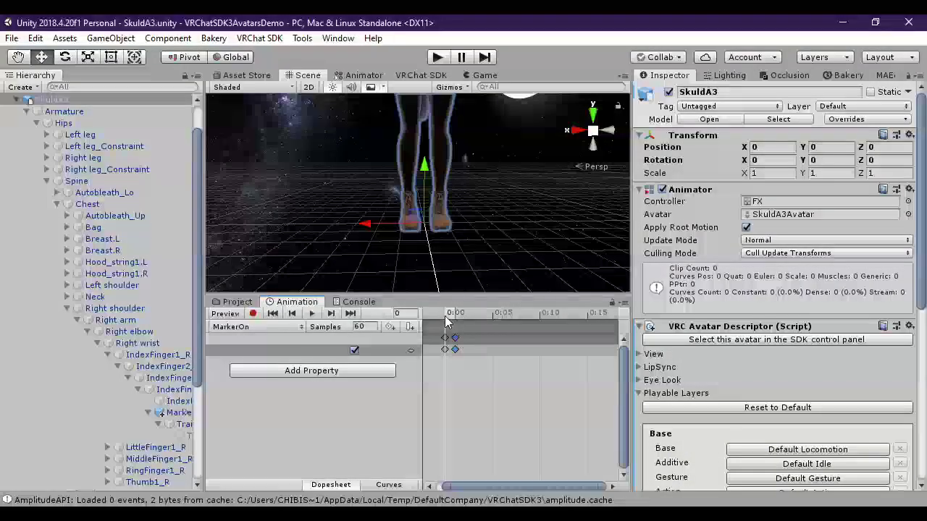
click(456, 318)
click(446, 319)
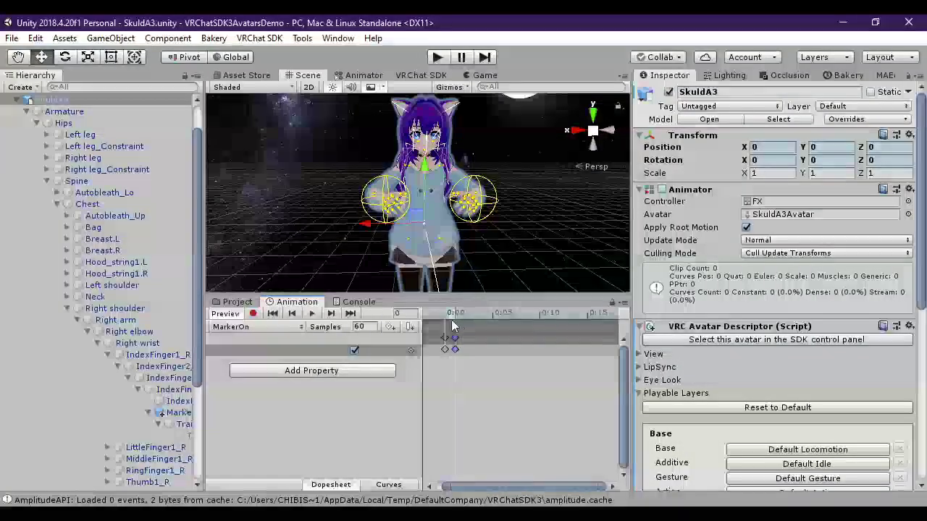
Switch to the ActivateMarker clip, start recording, and expand Armature and Hips in its list of addable properties
click(267, 327)
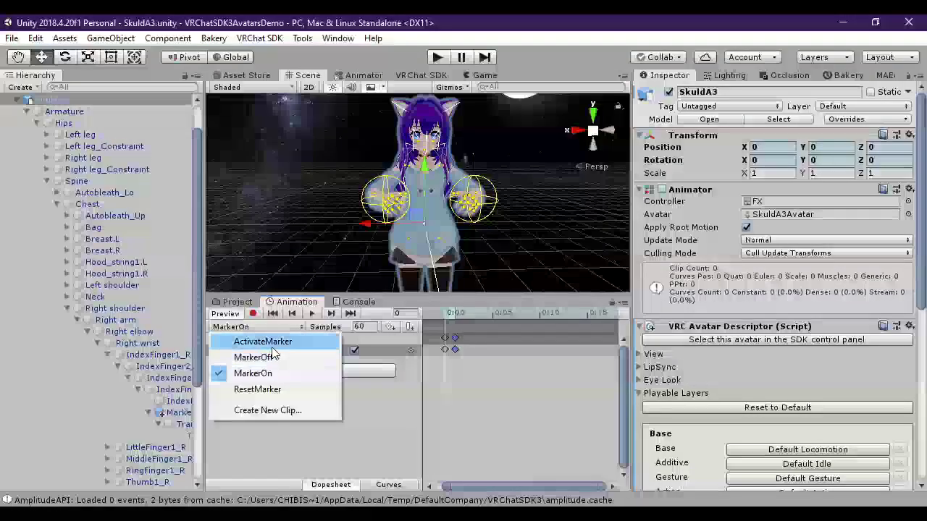
click(264, 342)
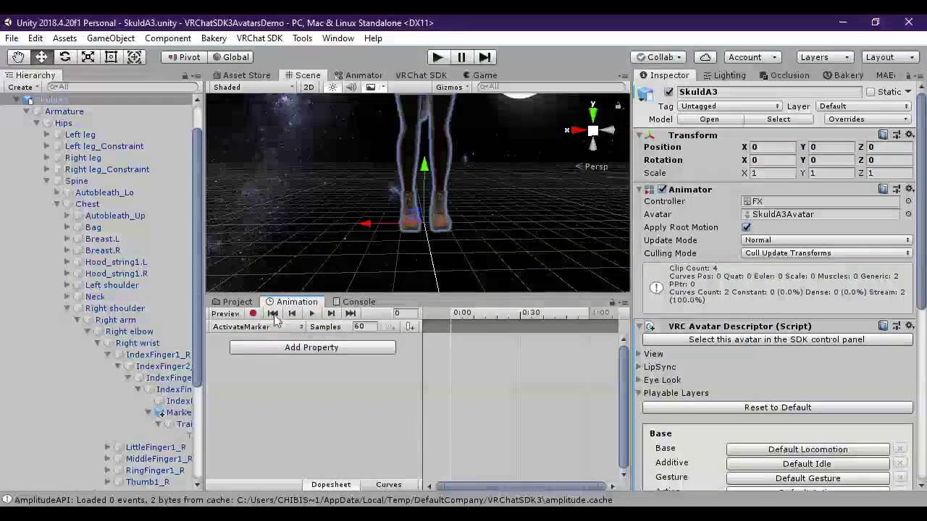
click(252, 313)
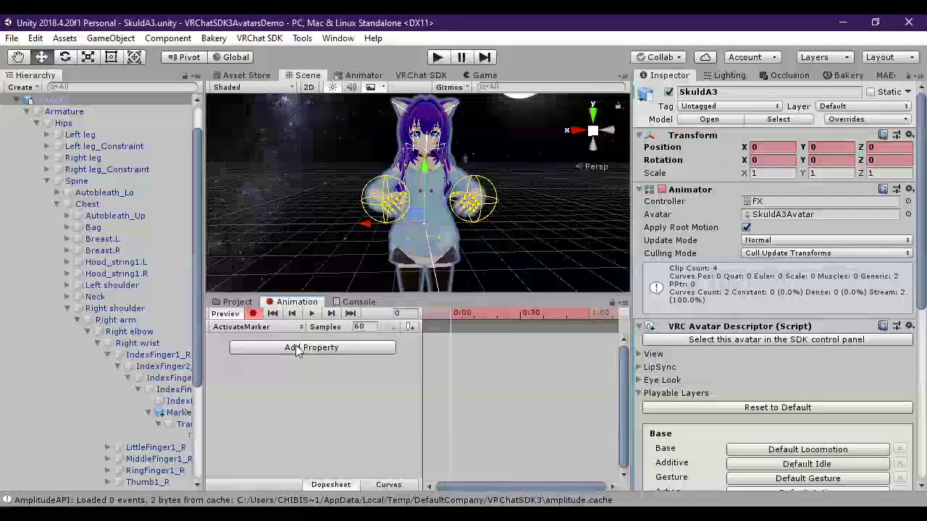
click(295, 347)
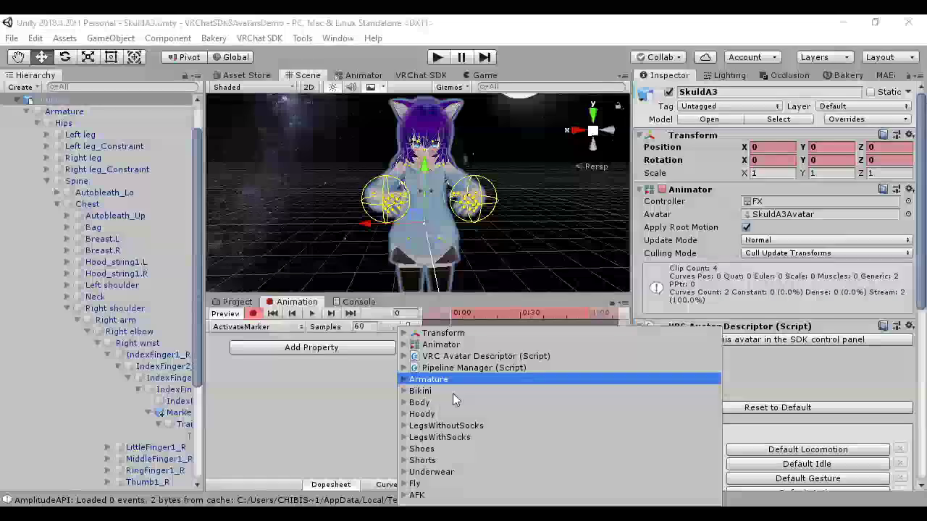
key(Right)
key(Right)
key(Down)
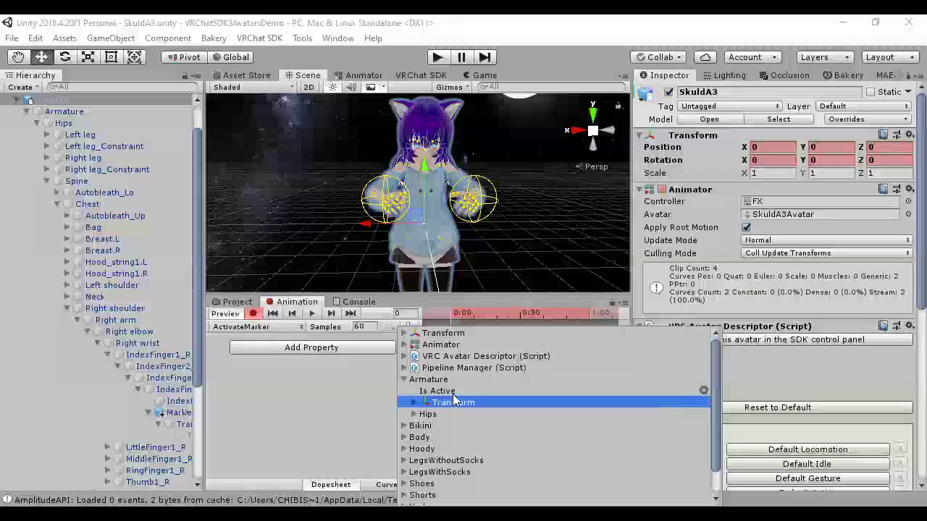
key(Down)
key(Right)
Expand Spine under Hips in ActivateMarker's property list and go to its Chest entry
key(Down)
key(Down)
key(Down)
key(Down)
key(Down)
key(Down)
key(Down)
key(Down)
key(Down)
key(Down)
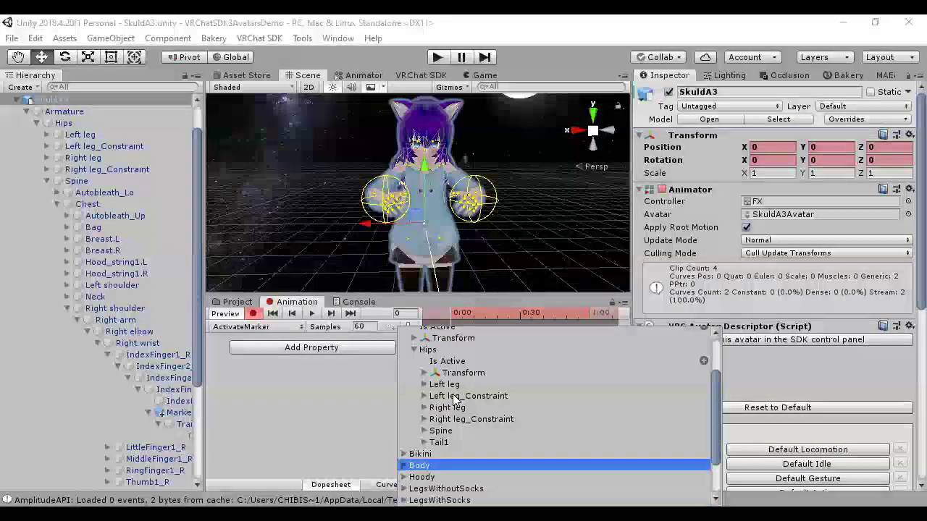
key(Up)
key(Up)
key(Right)
key(Down)
key(Down)
key(Down)
key(Down)
key(Down)
key(Down)
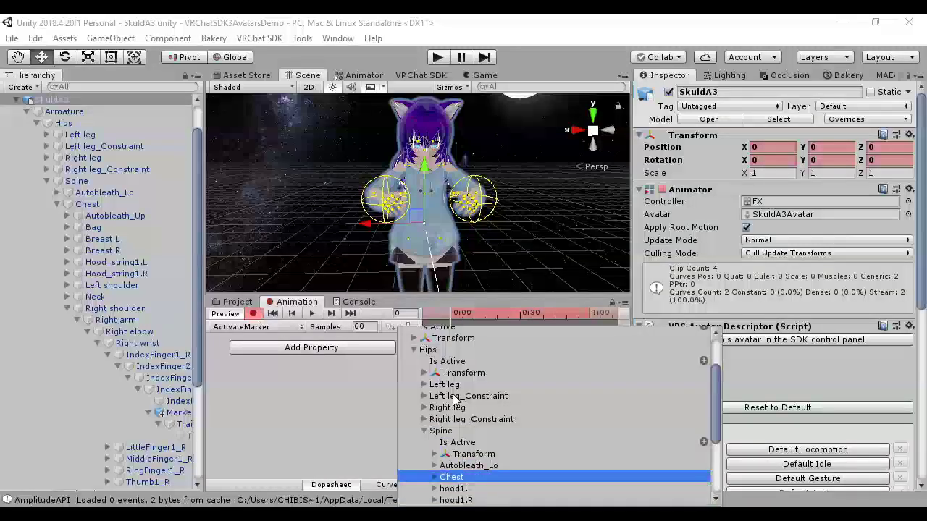
Expand Chest and its Right shoulder entry in ActivateMarker's property list
key(Down)
key(Down)
key(Down)
key(Down)
key(Down)
key(Down)
key(Down)
key(Down)
key(Down)
key(Down)
key(Down)
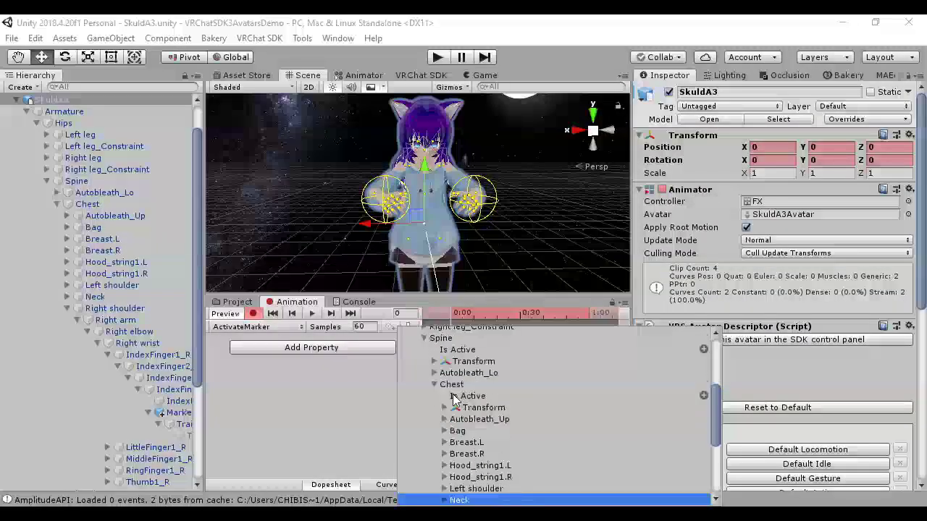
key(Up)
key(Right)
Expand Right arm and Right elbow under Right shoulder in ActivateMarker's property list
key(Down)
key(Down)
key(Down)
key(Right)
key(Down)
key(Down)
key(Down)
key(Right)
key(Down)
key(Down)
key(Down)
key(Down)
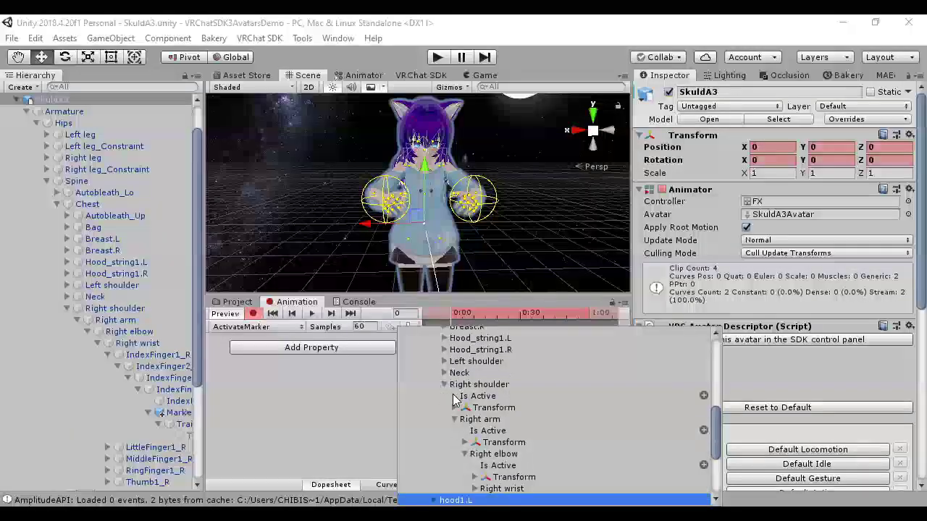
Expand Right wrist in ActivateMarker's property list and go to its IndexFinger1_R entry
key(Down)
key(Down)
key(Down)
key(Down)
key(Down)
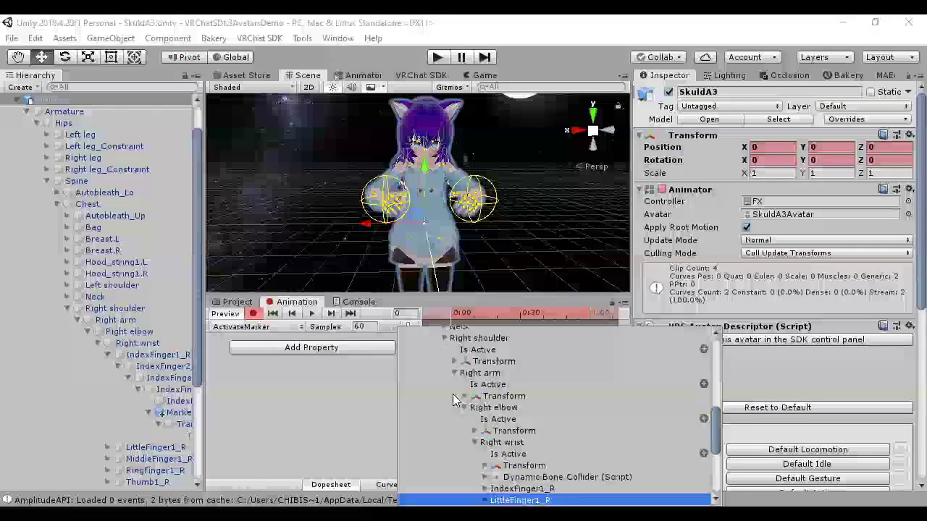
key(Down)
key(Down)
key(Down)
key(Up)
key(Up)
key(Up)
key(Up)
key(Up)
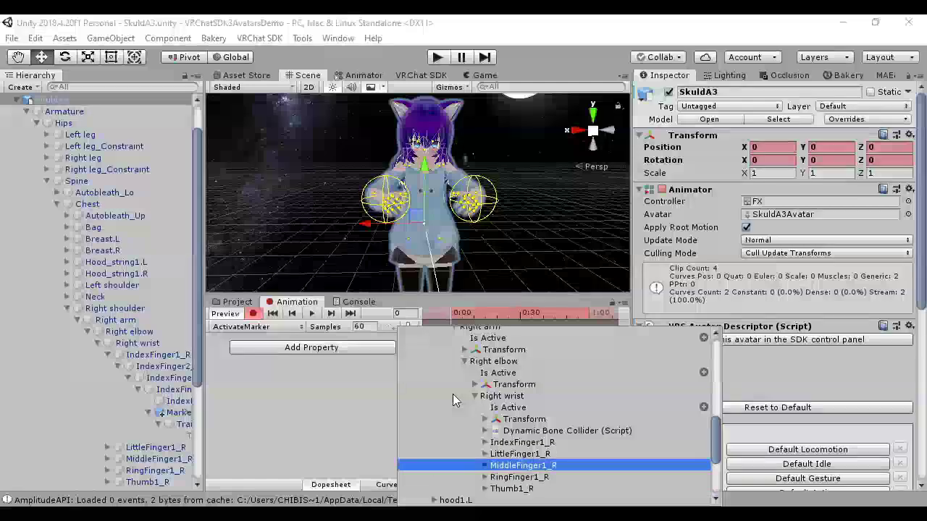
key(Down)
key(Up)
key(Up)
key(Down)
key(Down)
key(Down)
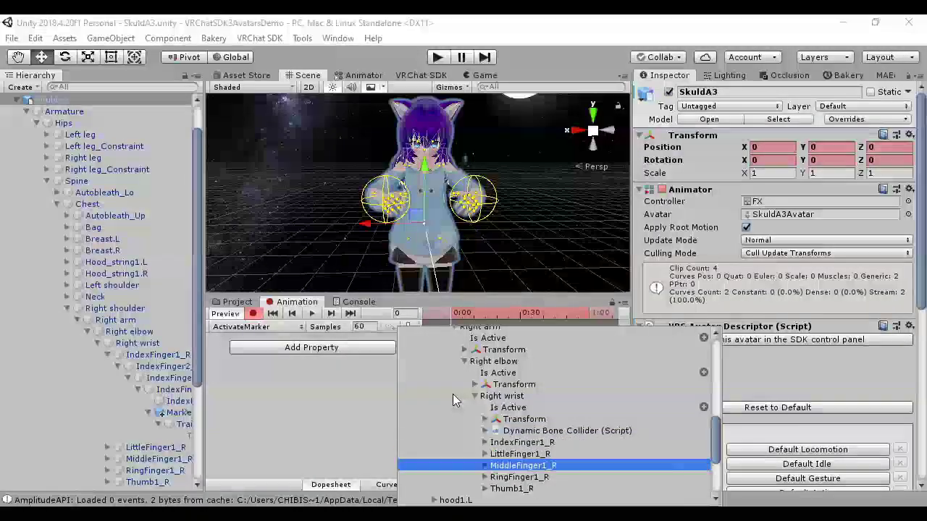
key(Up)
key(Up)
key(Up)
Expand IndexFinger1_R and IndexFinger2_R in ActivateMarker's property list and go to IndexFinger3_R
key(Right)
key(Down)
key(Down)
key(Down)
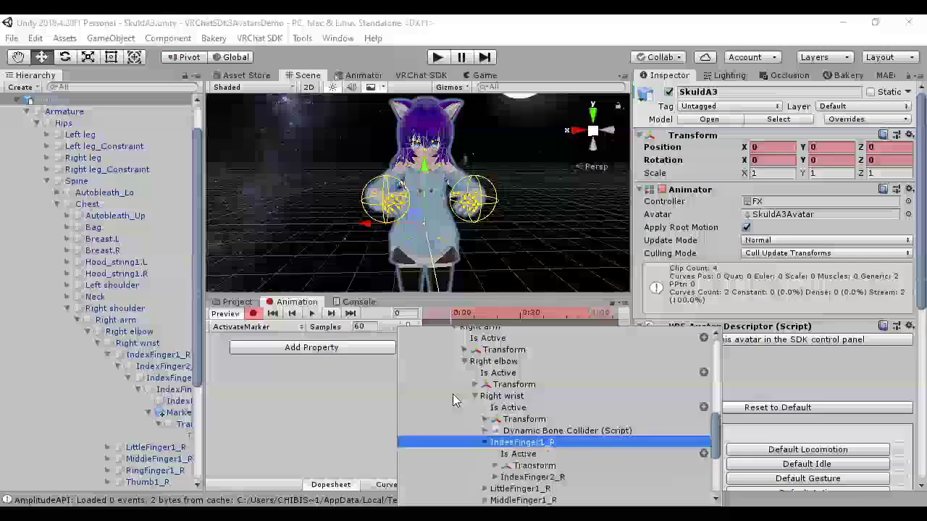
key(Right)
key(Down)
key(Down)
key(Down)
Expand IndexFinger3_R and IndexFinger3_R_end in ActivateMarker's property list and go to the Marker entry
key(Right)
key(Down)
key(Down)
key(Down)
key(Down)
key(Up)
key(Right)
key(Down)
key(Down)
key(Down)
key(Down)
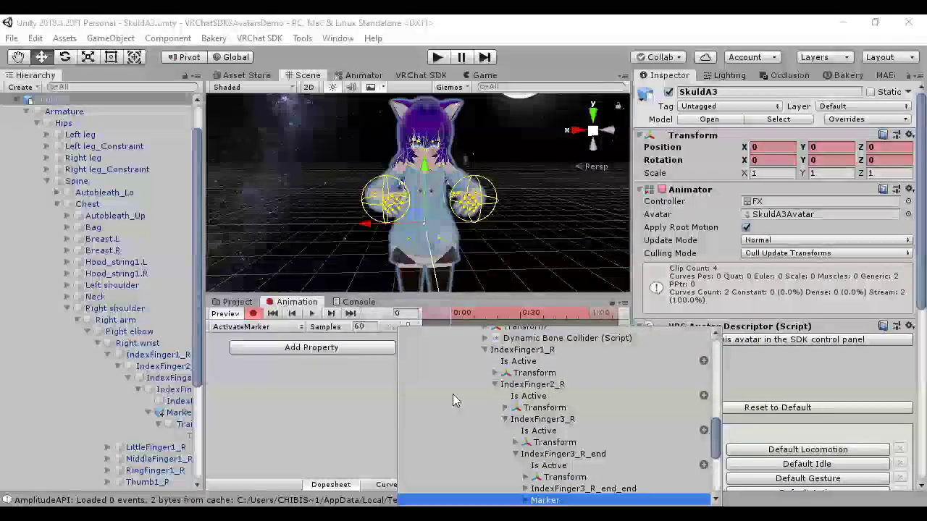
Expand Marker, TrailPosition and TrailSource in ActivateMarker's property list
key(Right)
key(Down)
key(Down)
key(Down)
key(Down)
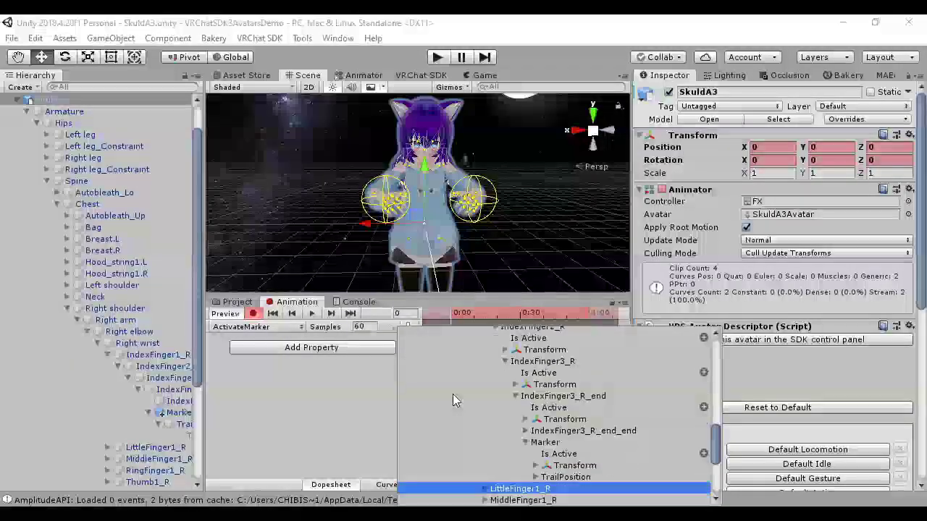
key(Up)
key(Right)
key(Down)
key(Down)
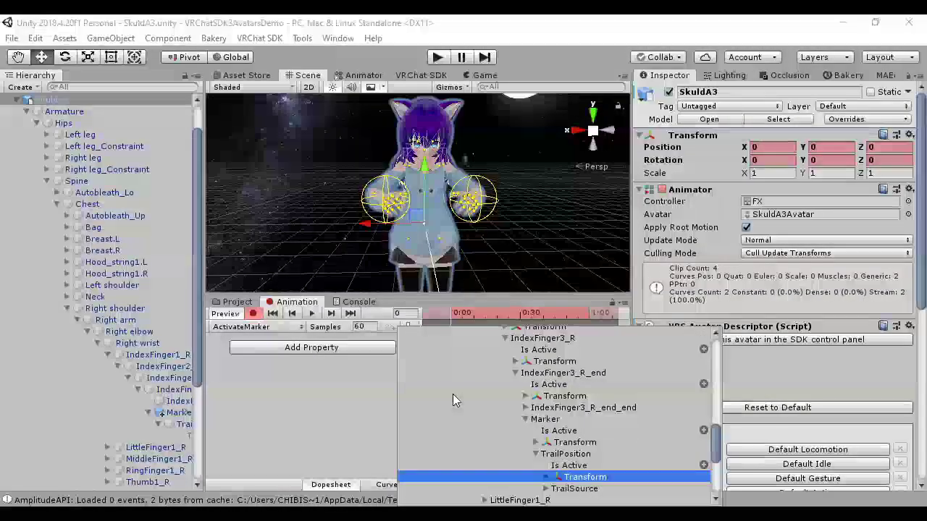
key(Down)
key(Right)
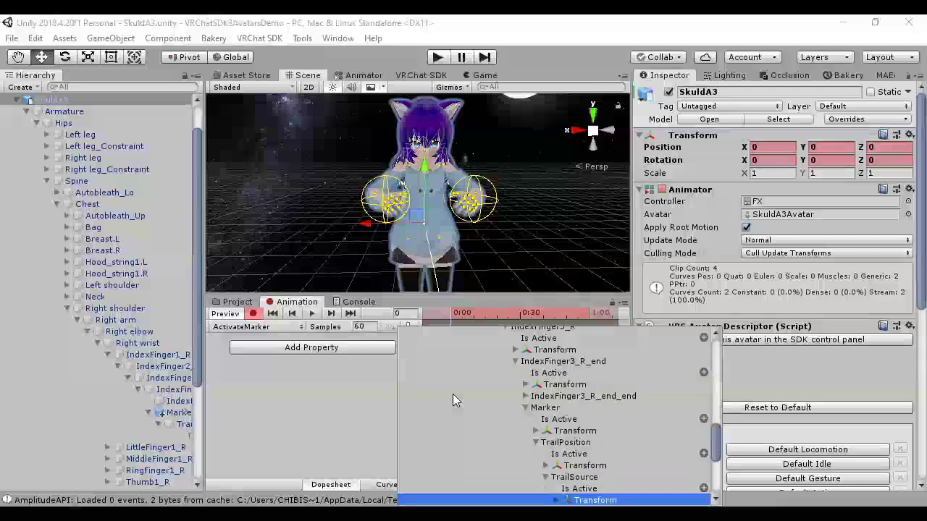
Expand TrailSource's Transform and add its Position property to the ActivateMarker clip
key(Down)
key(Down)
key(Down)
key(Down)
key(Up)
key(Up)
key(Down)
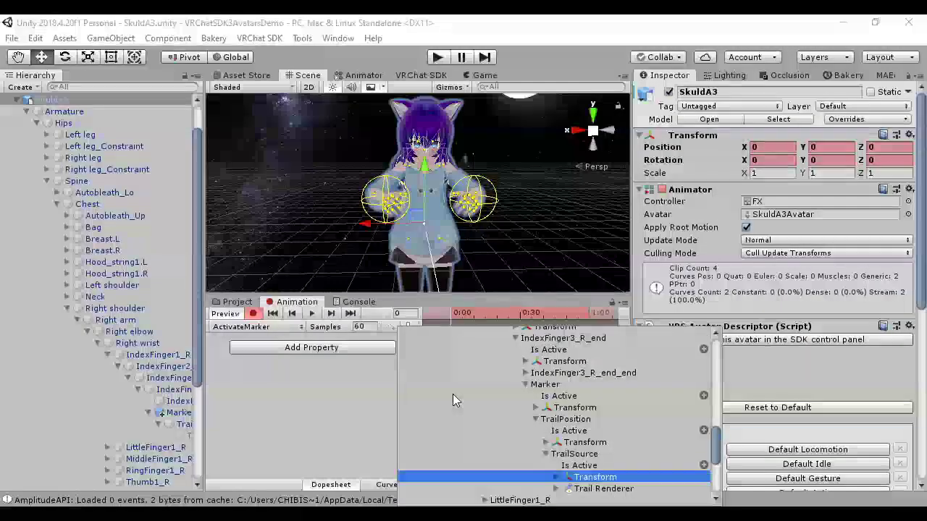
key(Right)
key(Down)
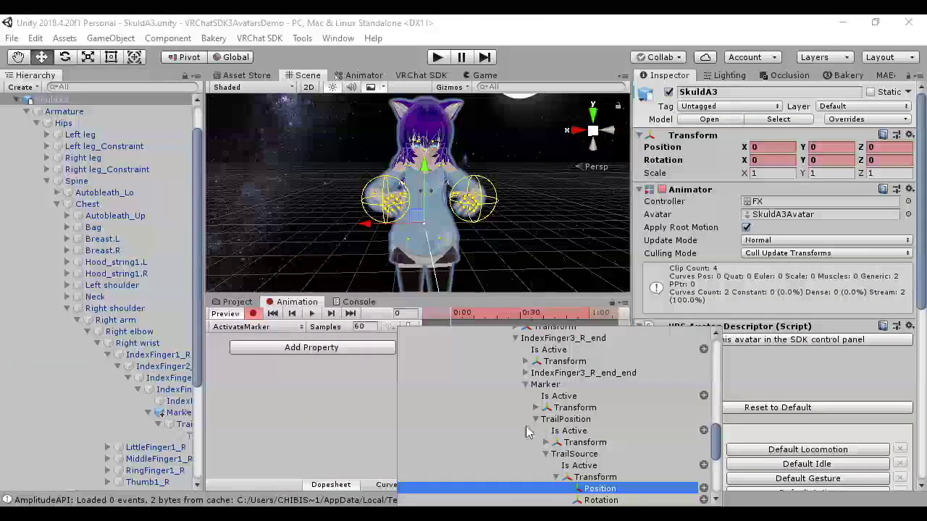
click(702, 489)
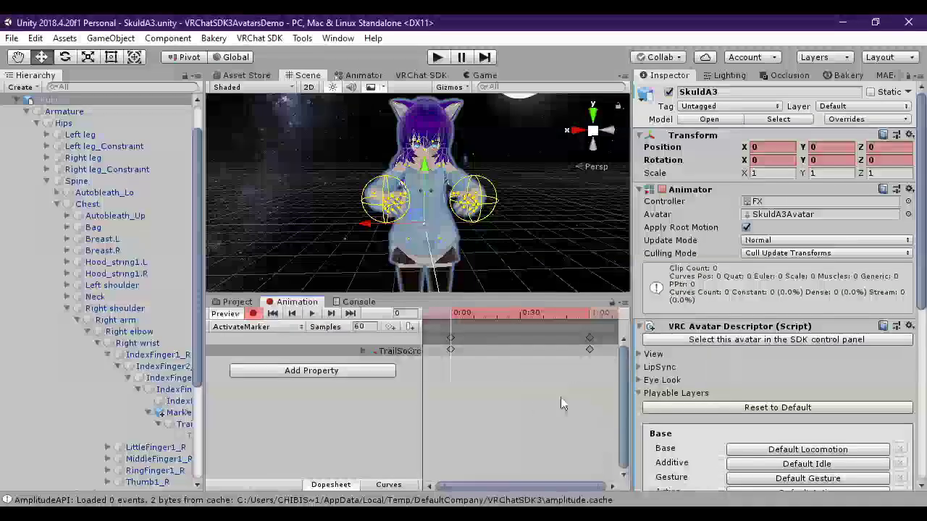
Widen the animation property column, expand TrailSource's Position, and set Position.z to 0 at frame 0
drag(423, 377, 414, 381)
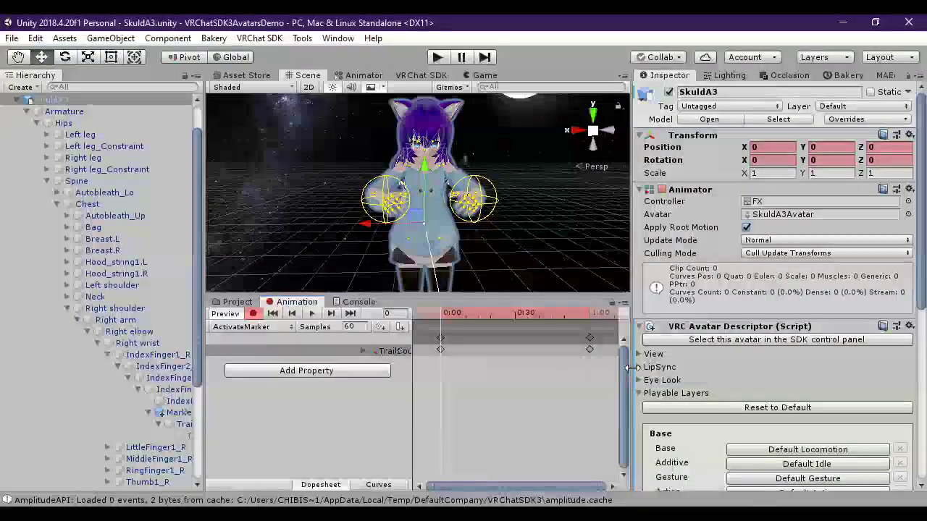
drag(632, 366, 786, 366)
drag(459, 380, 505, 382)
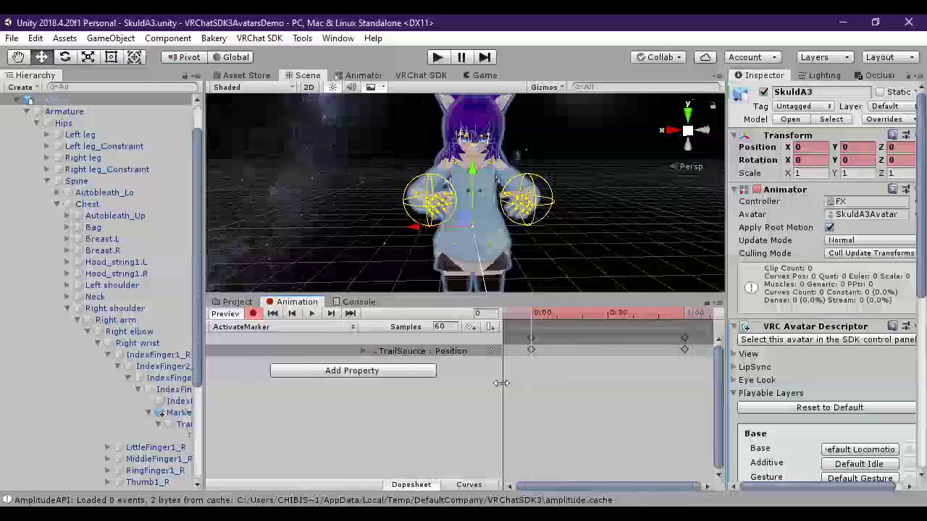
click(362, 351)
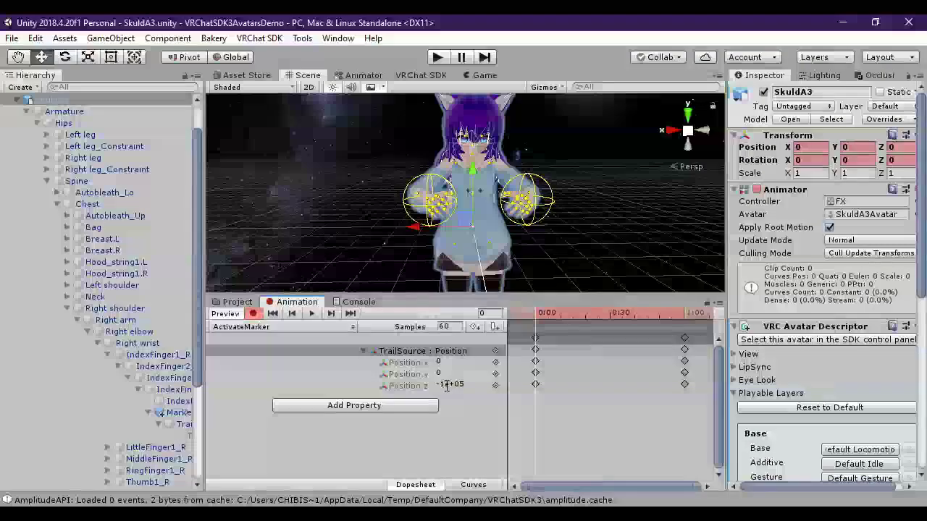
click(464, 385)
double_click(468, 384)
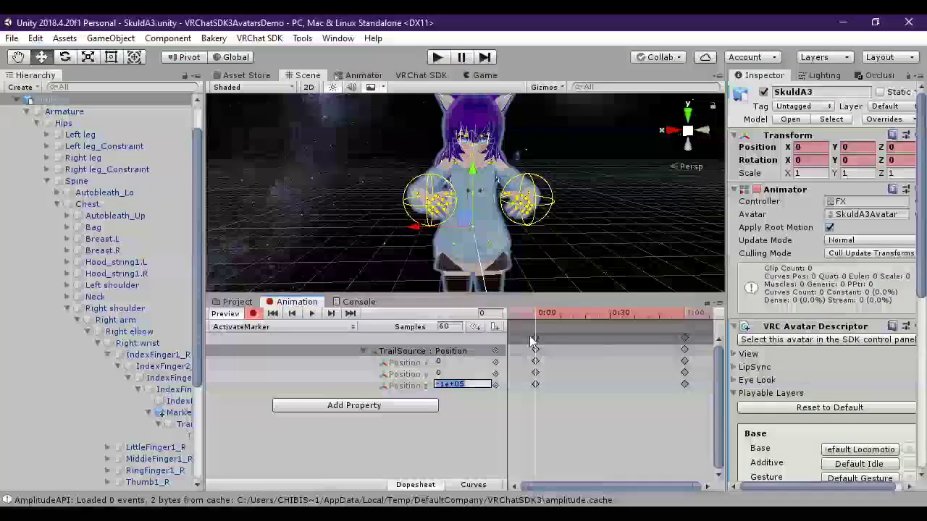
text(0)
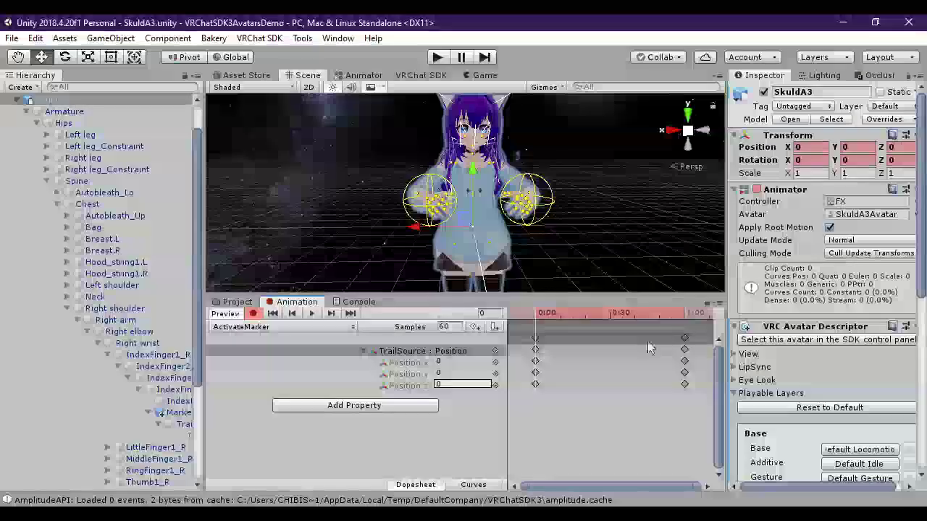
Delete ActivateMarker's keyframe at 1:00, copy the frame 0 keyframe to frame 1, and return to frame 0
click(684, 338)
key(Delete)
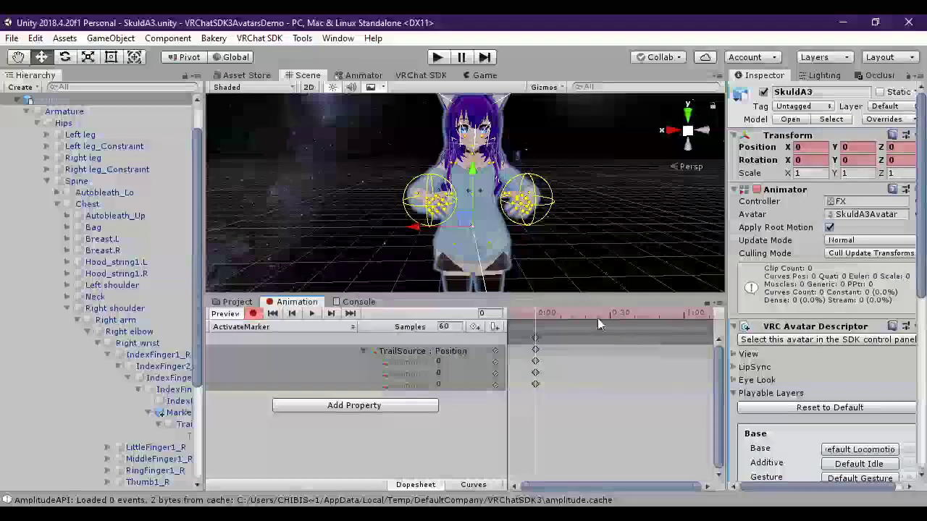
click(536, 337)
click(536, 316)
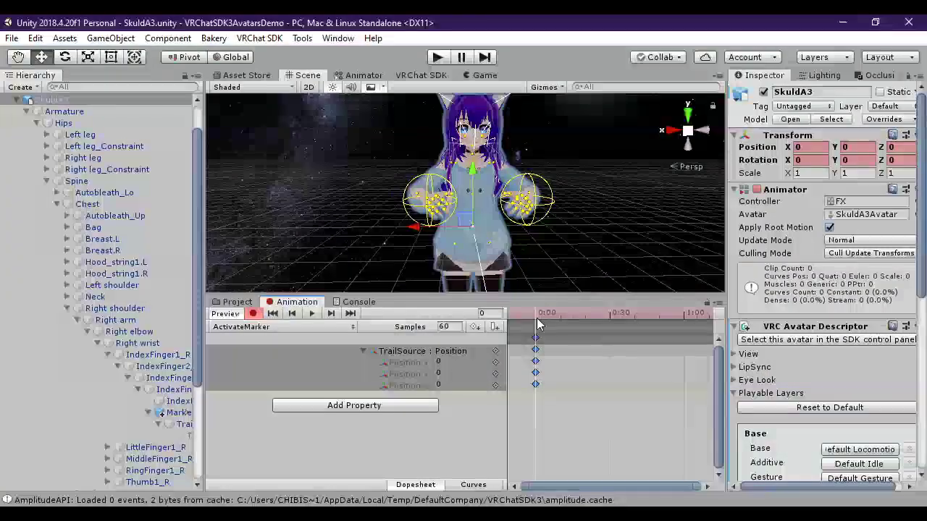
key(ctrl+c)
key(ctrl+v)
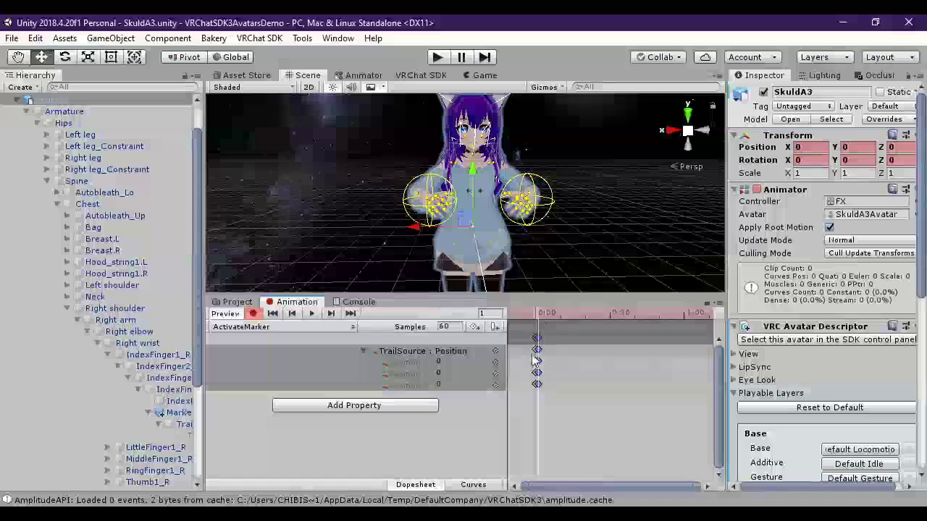
click(533, 315)
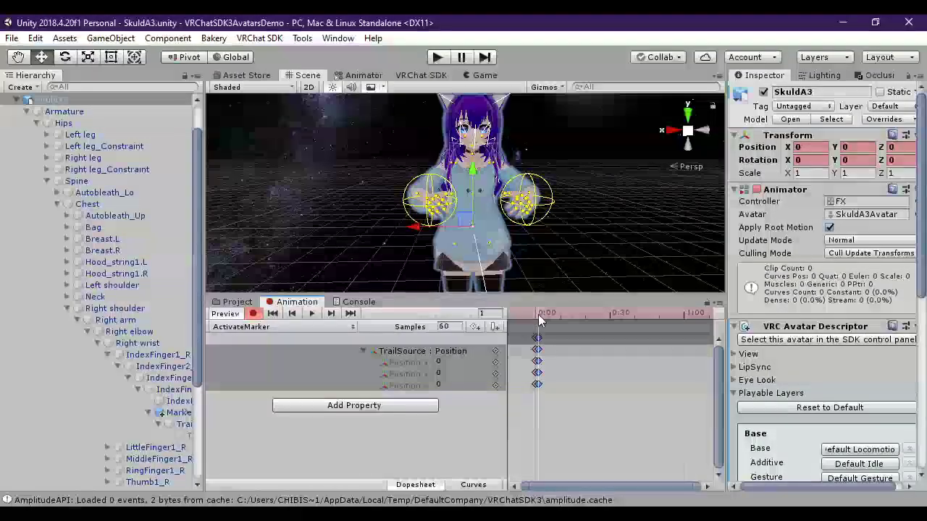
click(562, 316)
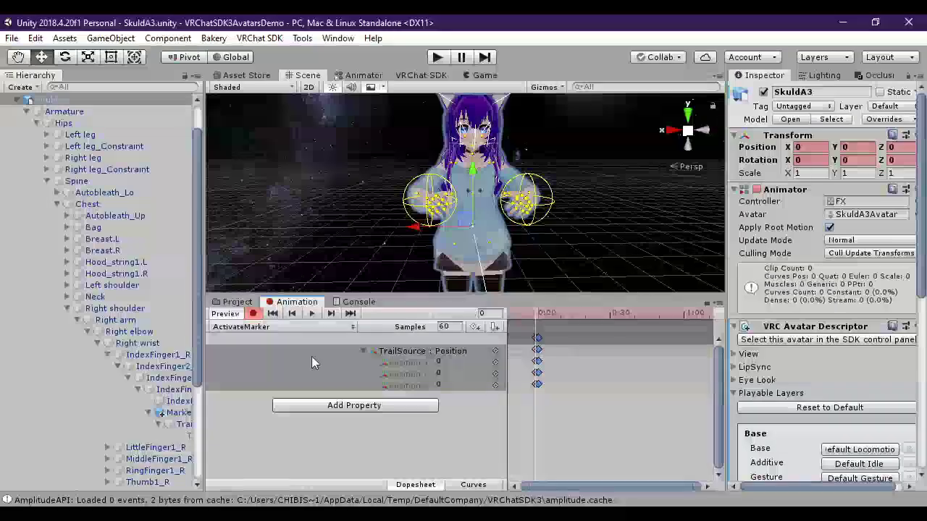
click(273, 313)
Switch to the ResetMarker clip and expand Armature and Hips in its list of addable properties
click(262, 327)
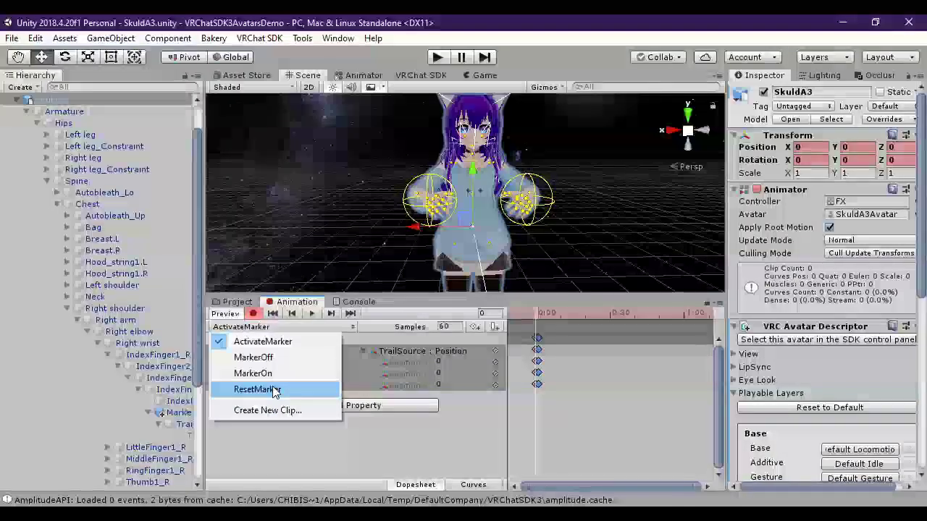
click(273, 390)
click(367, 350)
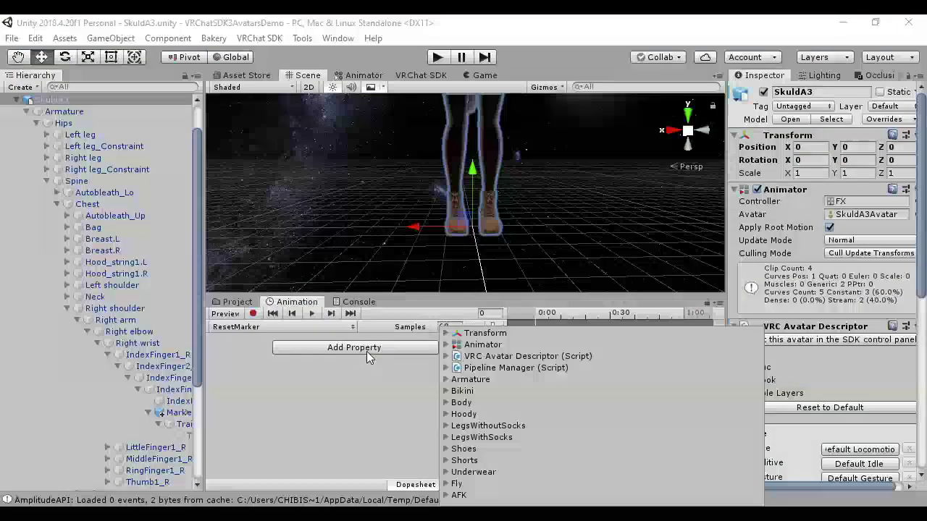
click(465, 379)
double_click(469, 380)
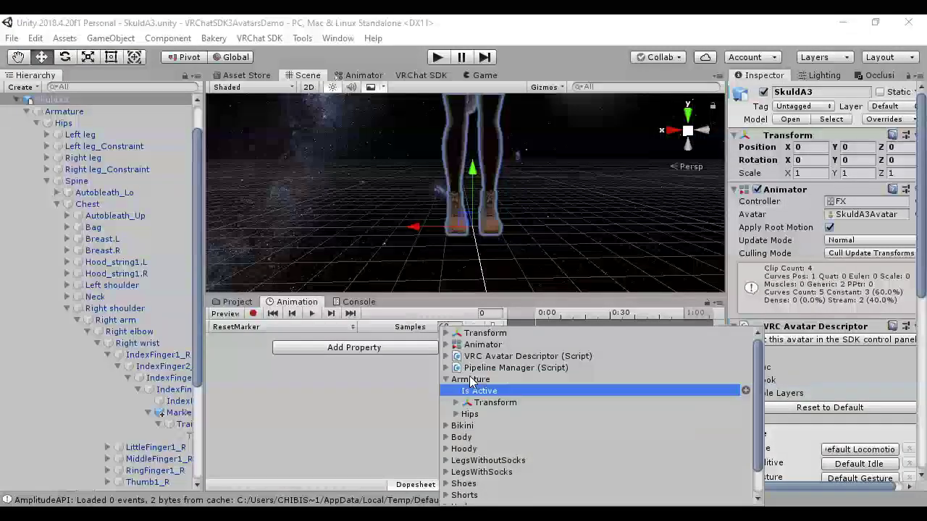
key(Down)
key(Down)
key(Down)
key(Down)
key(Down)
key(Down)
key(Down)
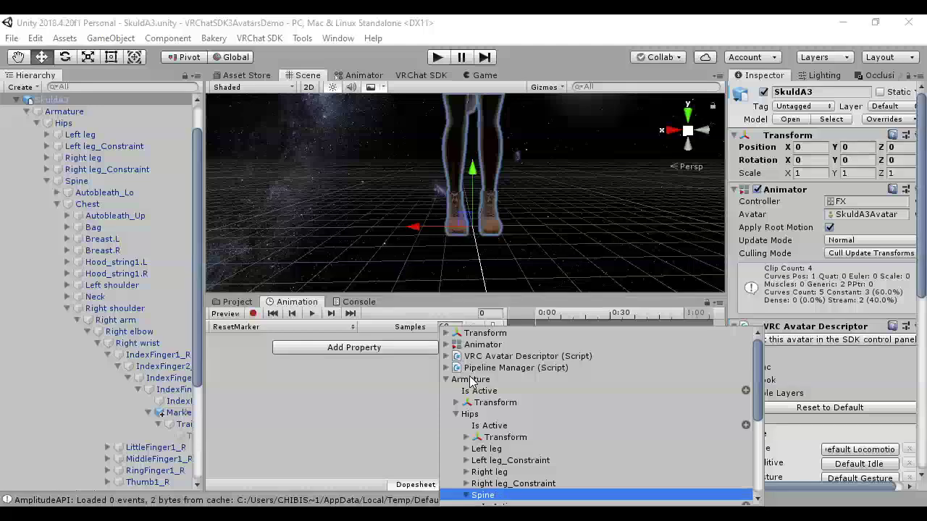
Expand Spine under Hips in ResetMarker's property list and go to its Chest entry
key(Right)
key(Down)
key(Down)
key(Down)
key(Down)
scroll(471, 381, down, 3)
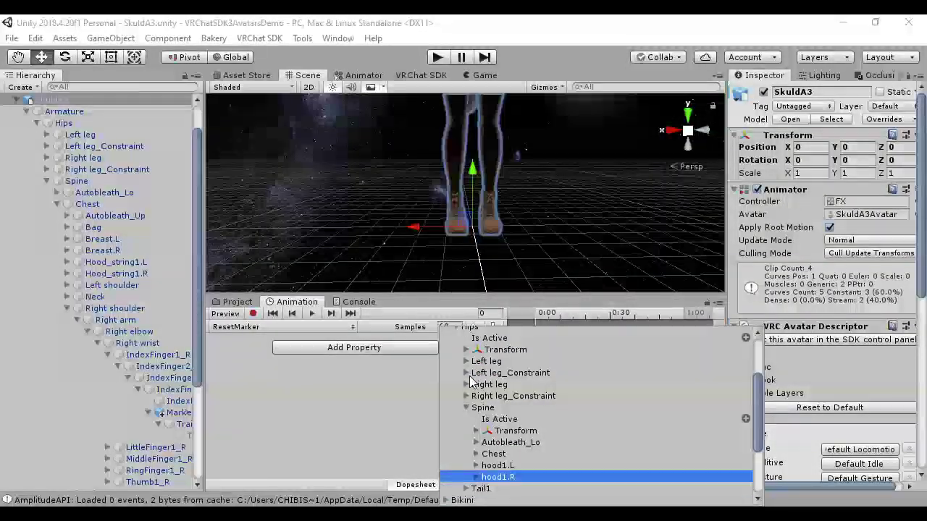
Expand Chest in ResetMarker's property list and go to its Right shoulder entry
key(Right)
key(Down)
key(Down)
key(Down)
key(Down)
key(Down)
key(Down)
key(Down)
key(Down)
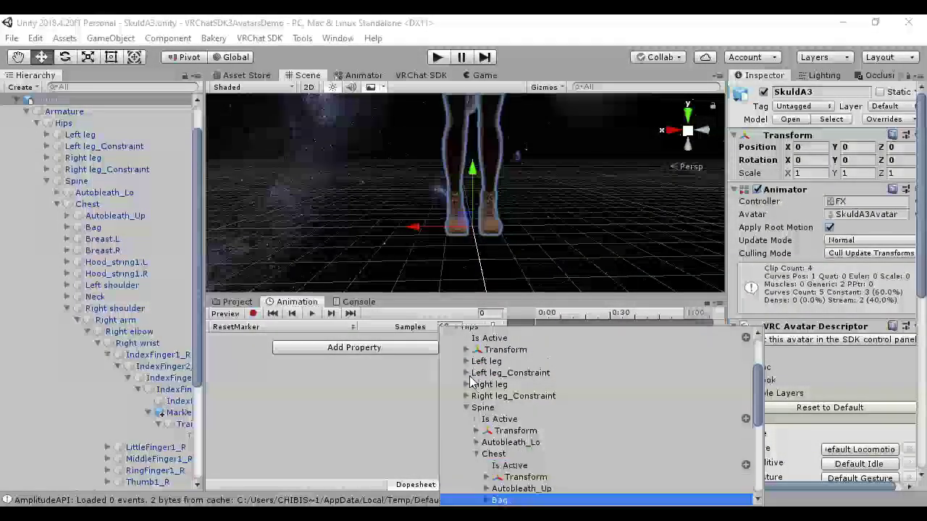
key(Down)
key(Down)
key(Down)
Expand Right shoulder and Right arm in ResetMarker's property list
key(Right)
key(Down)
key(Down)
key(Down)
key(Down)
key(Up)
key(Right)
key(Down)
key(Down)
key(Down)
Expand Right elbow and Right wrist in ResetMarker's property list and go to IndexFinger1_R
key(Right)
key(Down)
key(Down)
key(Down)
key(Right)
key(Down)
key(Down)
key(Down)
key(Down)
key(Down)
key(Down)
key(Down)
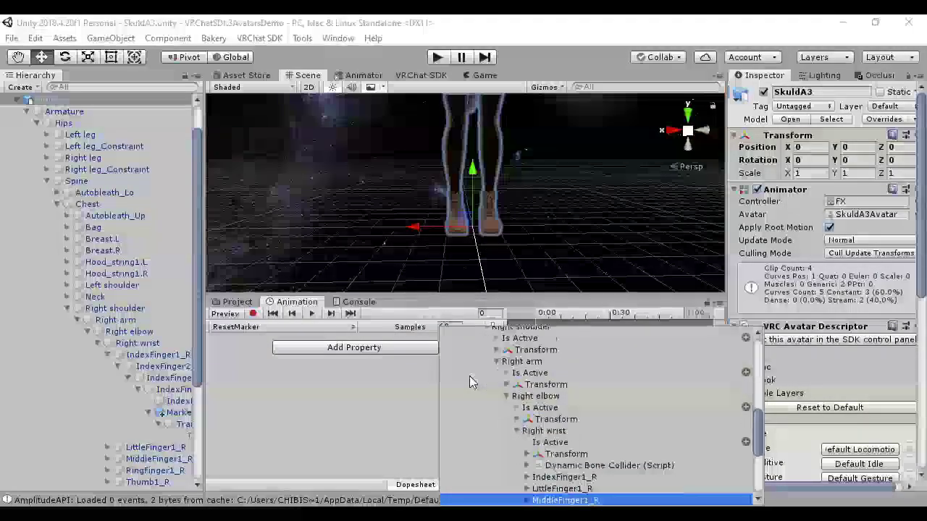
key(Up)
key(Up)
key(Up)
Expand IndexFinger1_R and IndexFinger2_R in ResetMarker's property list
key(Right)
key(Down)
key(Down)
key(Down)
key(Right)
key(Down)
key(Down)
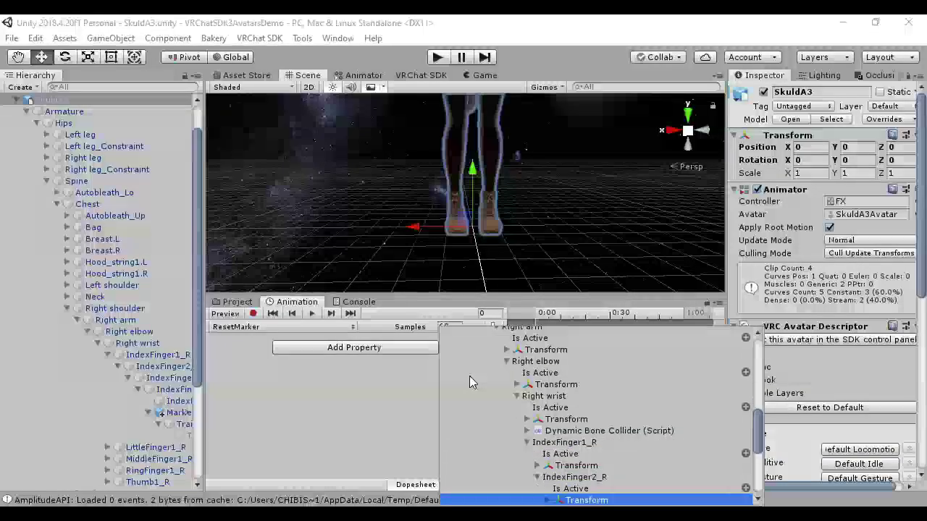
Expand IndexFinger3_R and IndexFinger3_R_end in ResetMarker's property list and go to the Marker entry
key(Down)
key(Down)
key(Down)
key(Up)
key(Up)
key(Right)
key(Down)
key(Down)
key(Down)
key(Right)
key(Down)
key(Down)
key(Down)
key(Down)
key(Up)
key(Down)
Expand Marker and TrailPosition in ResetMarker's property list and go to TrailSource
key(Right)
key(Down)
key(Down)
key(Down)
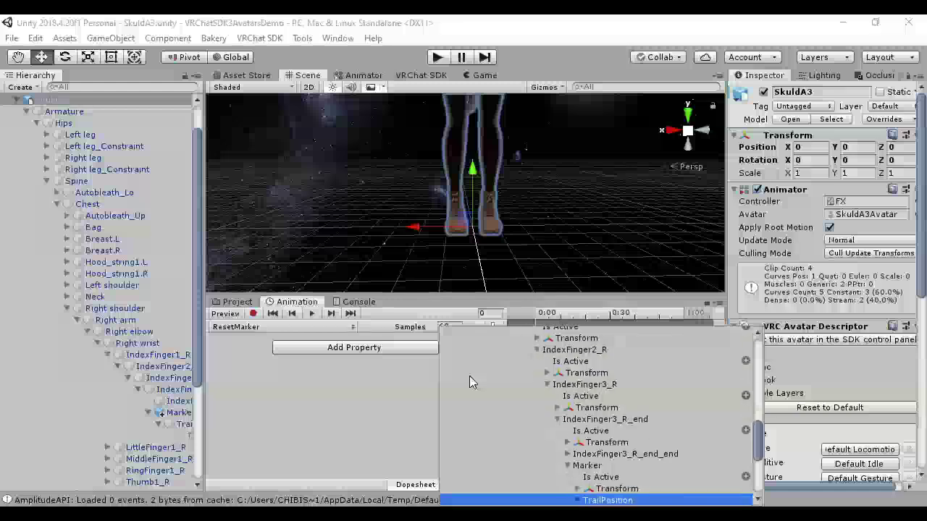
key(Down)
key(Down)
key(Up)
key(Up)
key(Right)
key(Down)
key(Down)
key(Down)
Expand TrailSource and its Trail Renderer in ResetMarker's property list
key(Right)
key(Down)
key(Down)
key(Down)
key(Up)
key(Down)
key(Down)
key(Up)
key(Right)
key(Down)
key(Down)
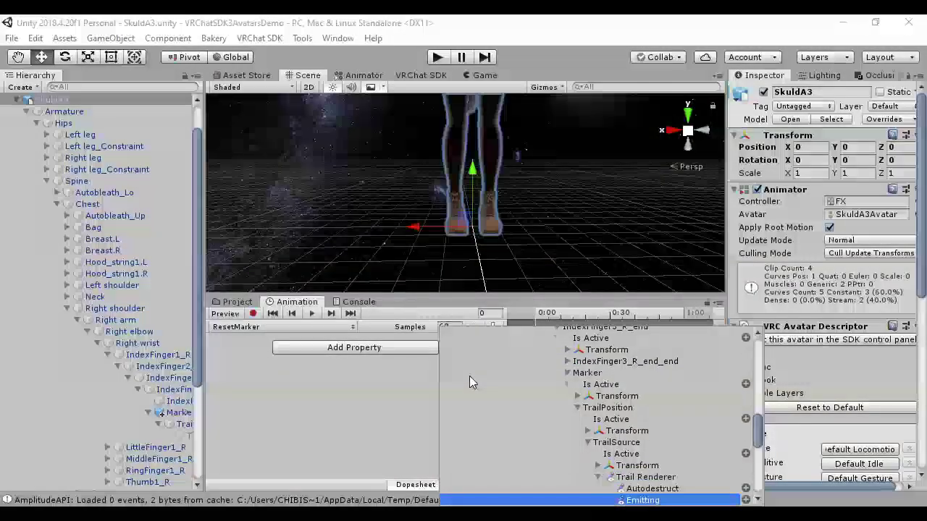
Add the Trail Renderer's Time property of TrailSource to the ResetMarker clip
key(Down)
key(Down)
key(Down)
key(Down)
key(Down)
key(Down)
key(Down)
key(Down)
key(Down)
key(Down)
key(Down)
key(Down)
key(Down)
key(Down)
key(Down)
key(Down)
key(Down)
key(Down)
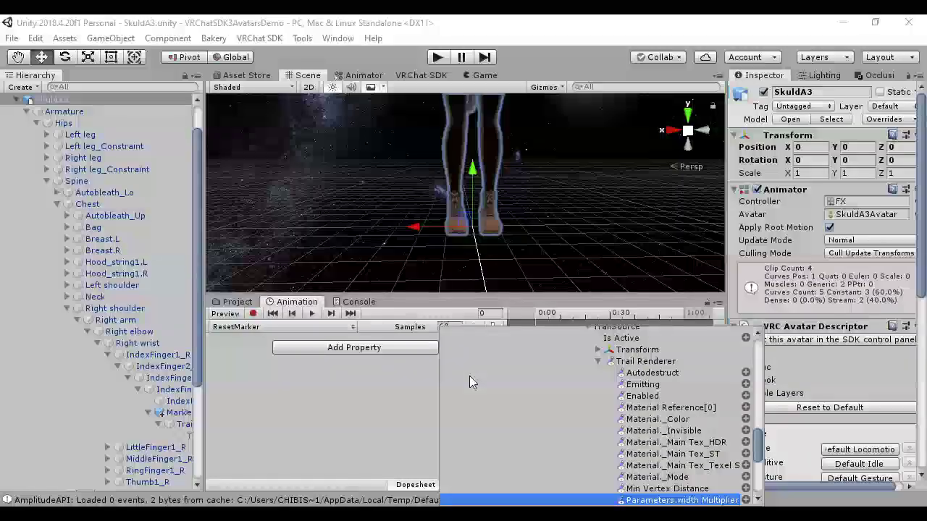
key(Up)
key(Up)
key(Up)
key(Up)
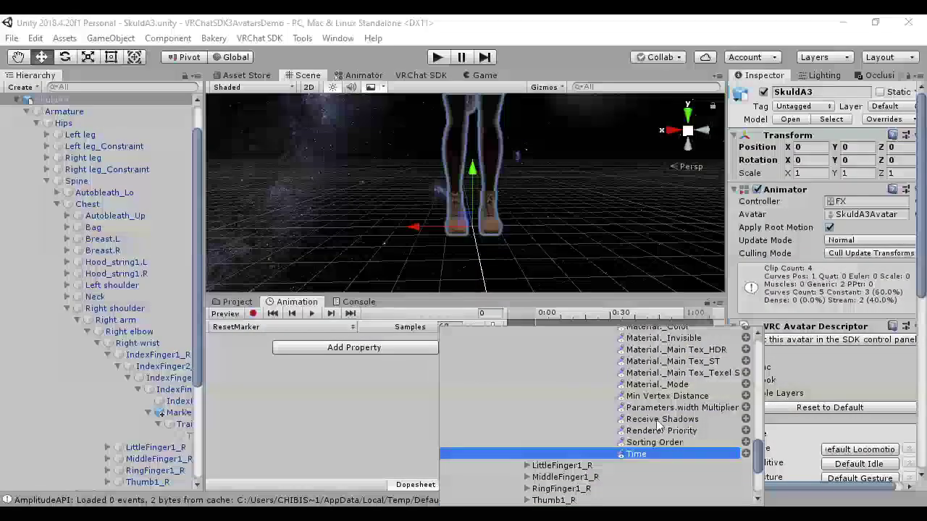
scroll(669, 414, up, 5)
scroll(645, 448, down, 3)
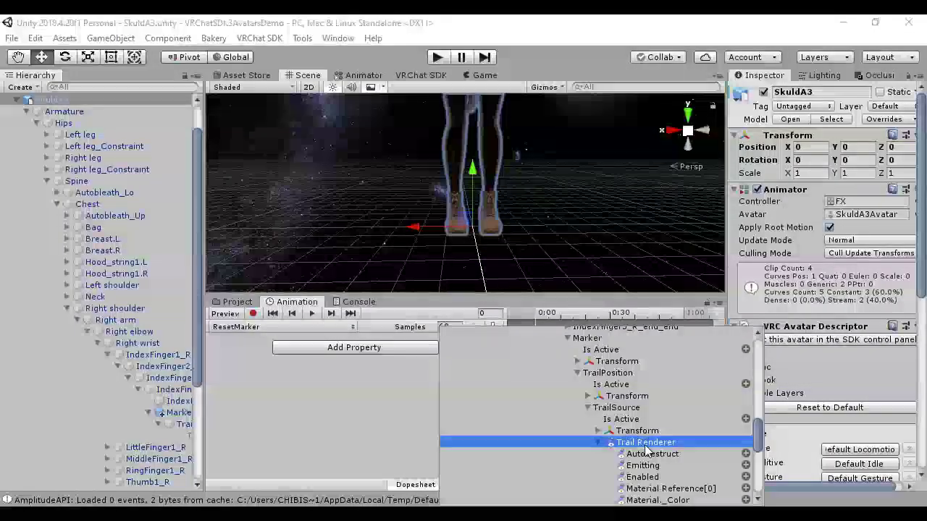
scroll(647, 442, down, 3)
scroll(649, 395, down, 2)
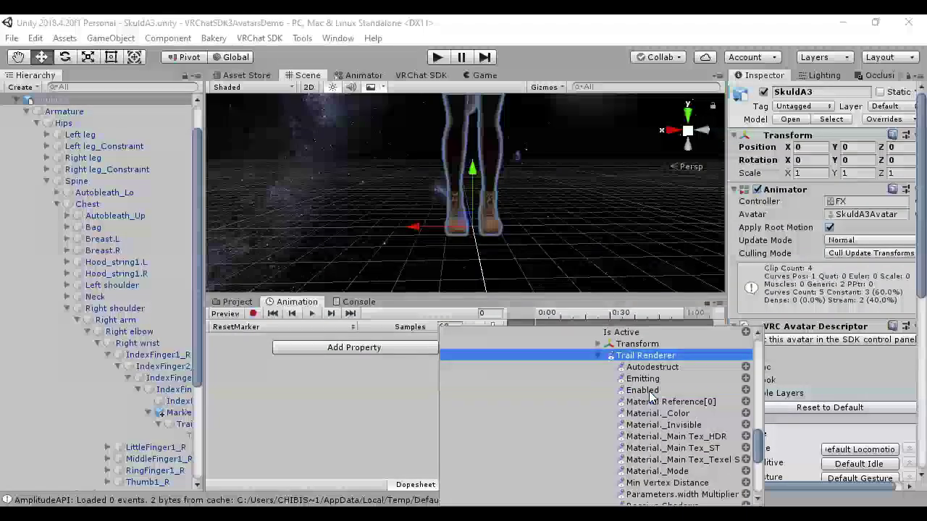
scroll(650, 397, down, 4)
click(644, 411)
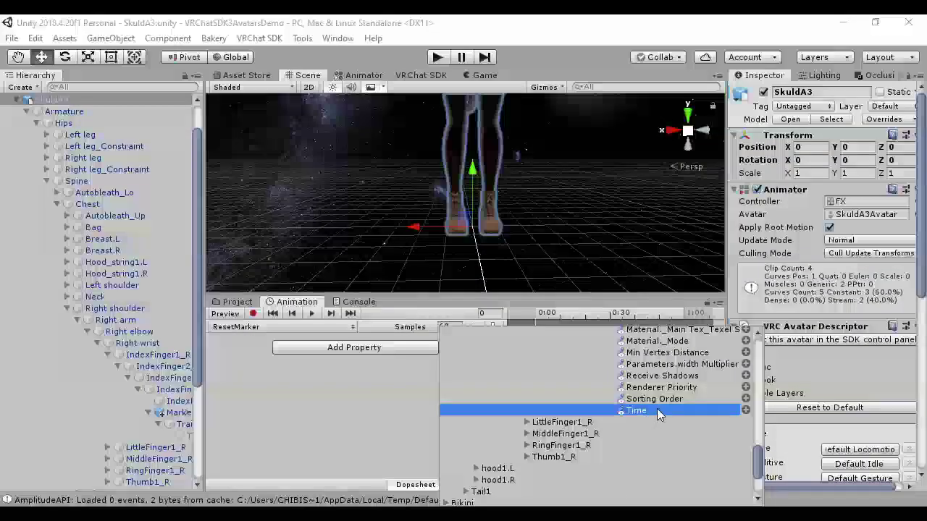
click(745, 411)
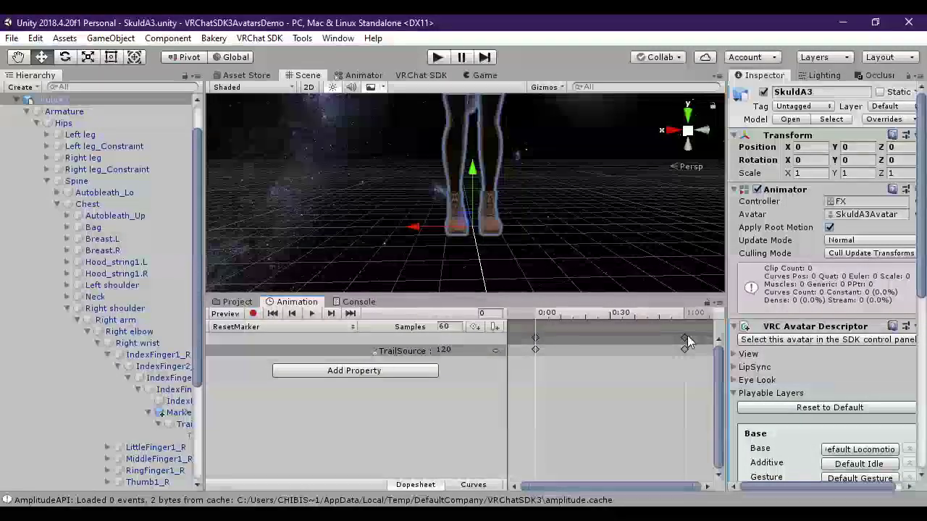
Delete ResetMarker's keyframe at 1:00 and set the TrailSource Time value to 0 at the first keyframe
click(685, 338)
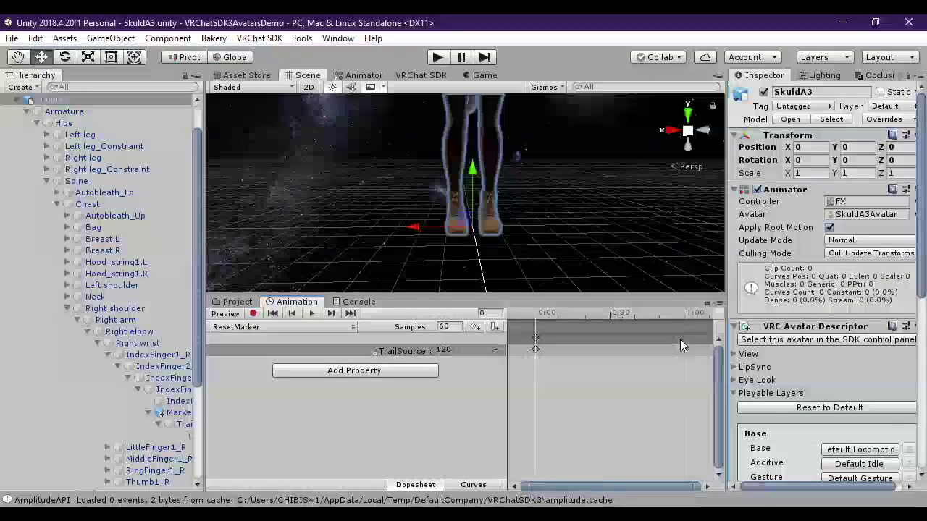
drag(681, 339, 535, 339)
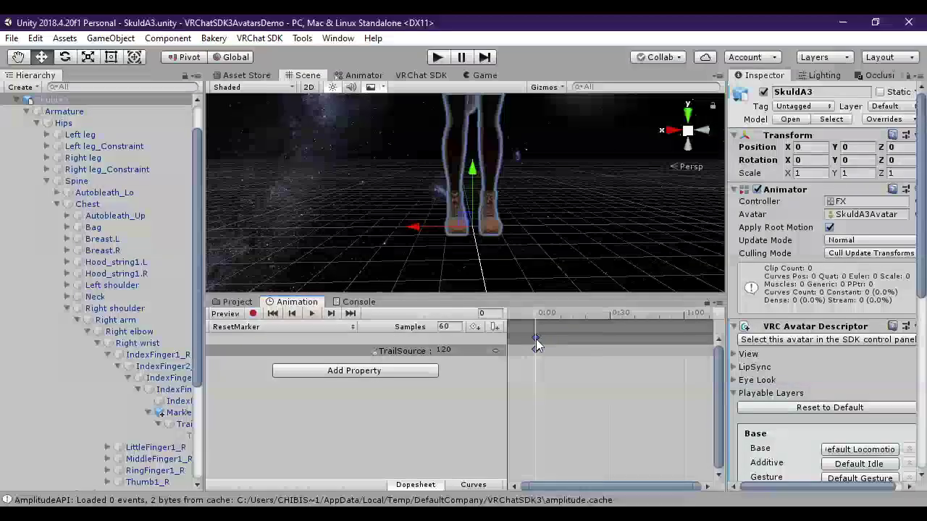
click(452, 350)
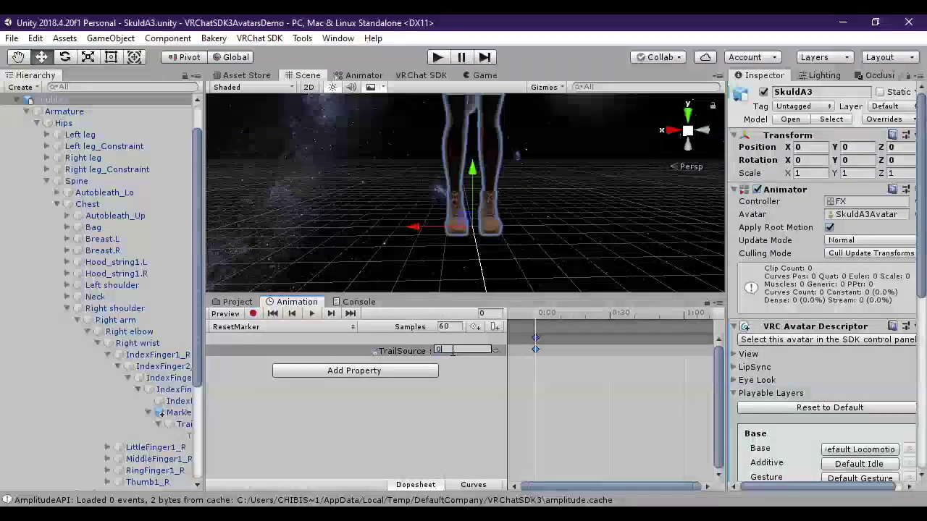
text(0)
key(Return)
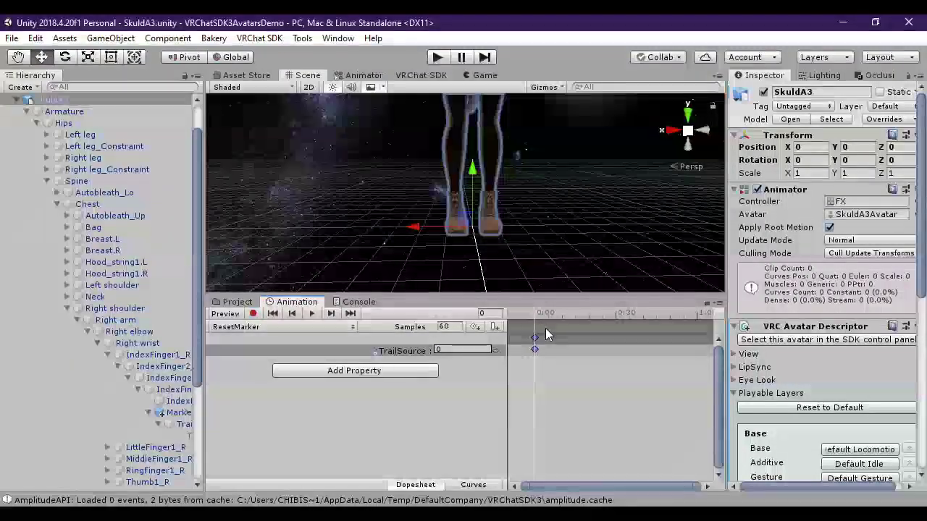
Duplicate ResetMarker's first keyframe at frame 1 and return the playhead to frame 0
click(535, 335)
click(535, 319)
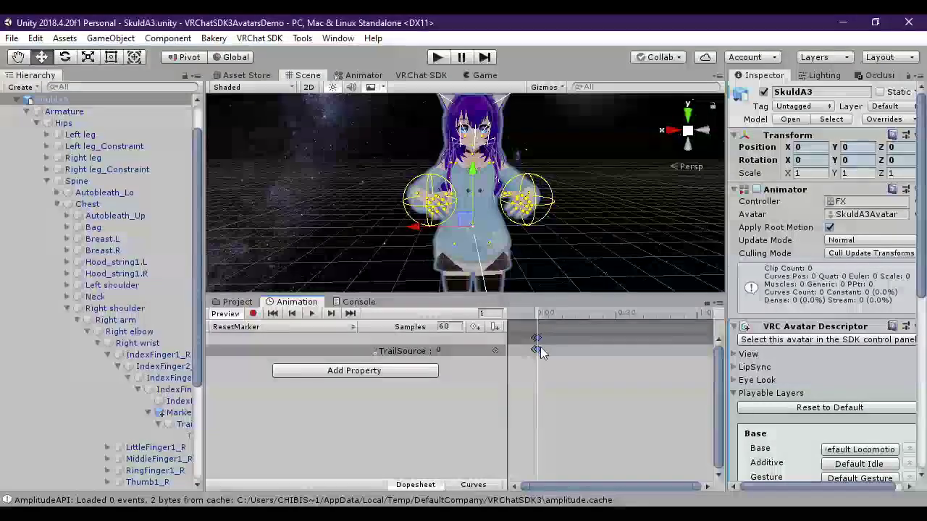
click(536, 314)
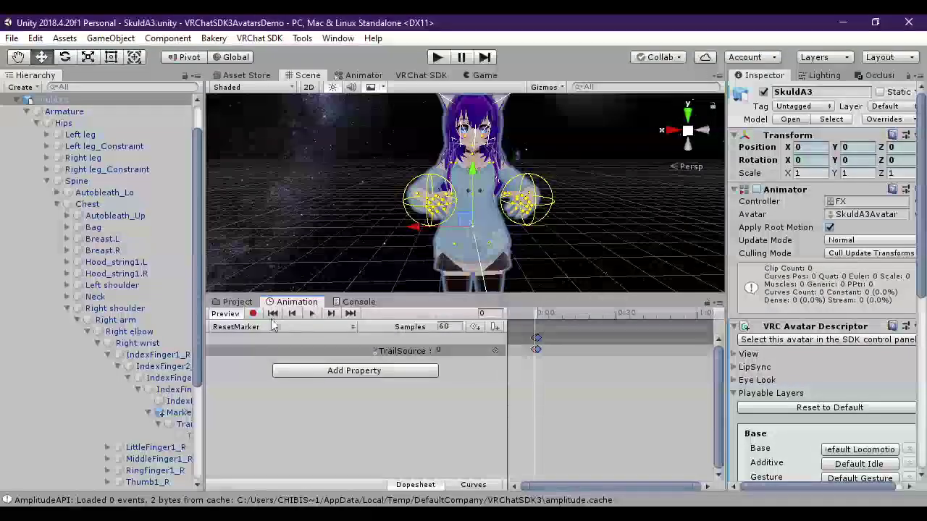
Locate the FX controller assigned in SkuldA3's playable layers and select its asset in the Animation folder
scroll(487, 206, down, 5)
scroll(486, 207, up, 3)
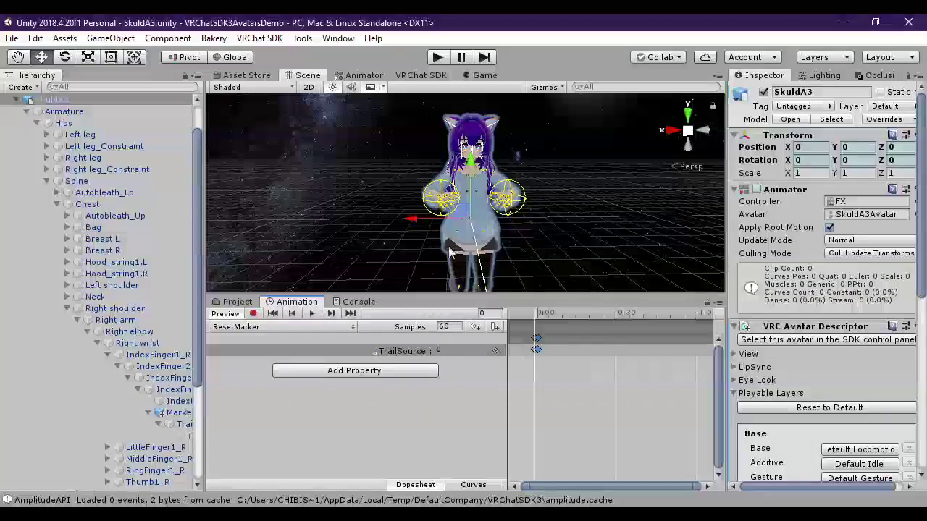
click(237, 302)
click(297, 301)
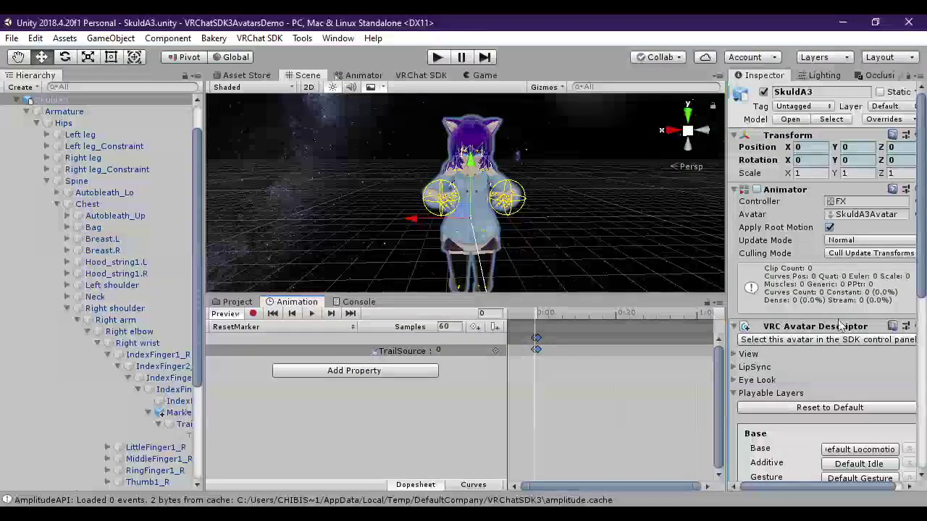
scroll(823, 380, down, 8)
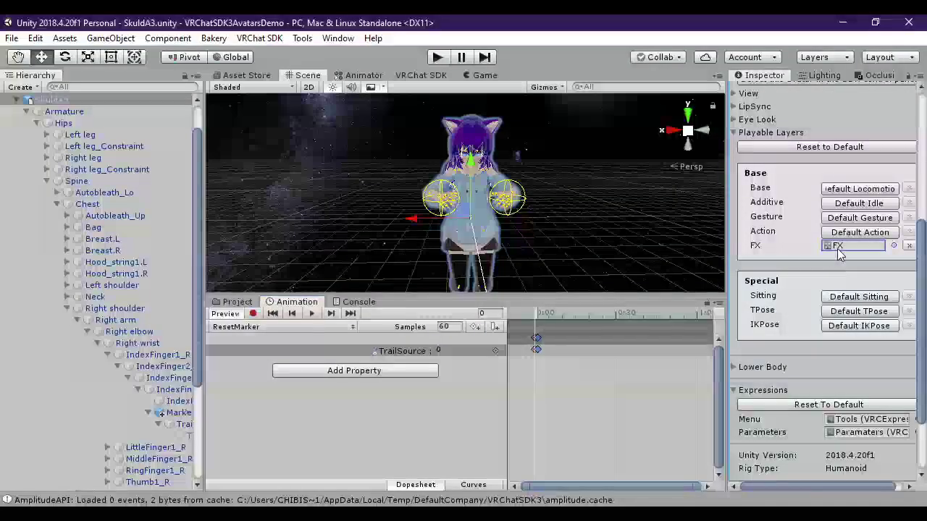
click(837, 247)
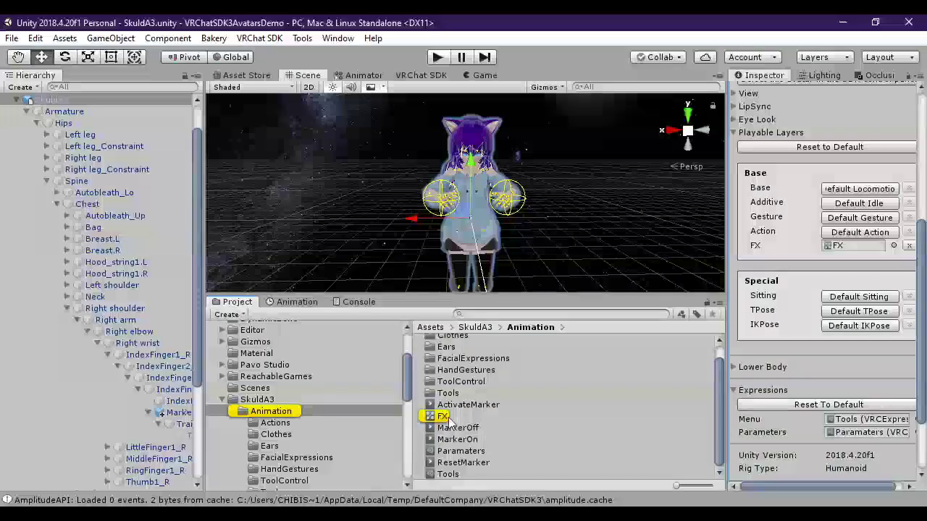
click(442, 416)
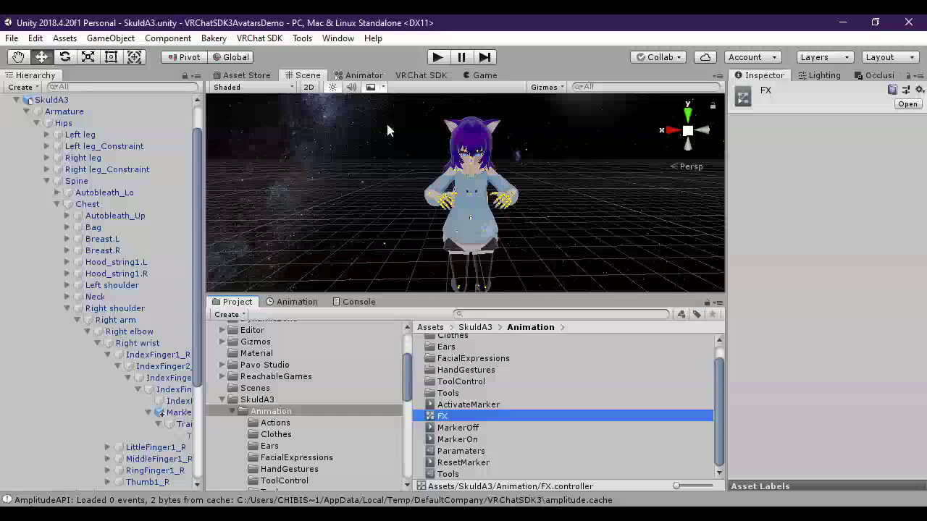
Check SkuldA3's avatar descriptor assignments and inspect the Toggle Marker control in the Tools expressions menu asset
click(454, 169)
scroll(796, 304, down, 7)
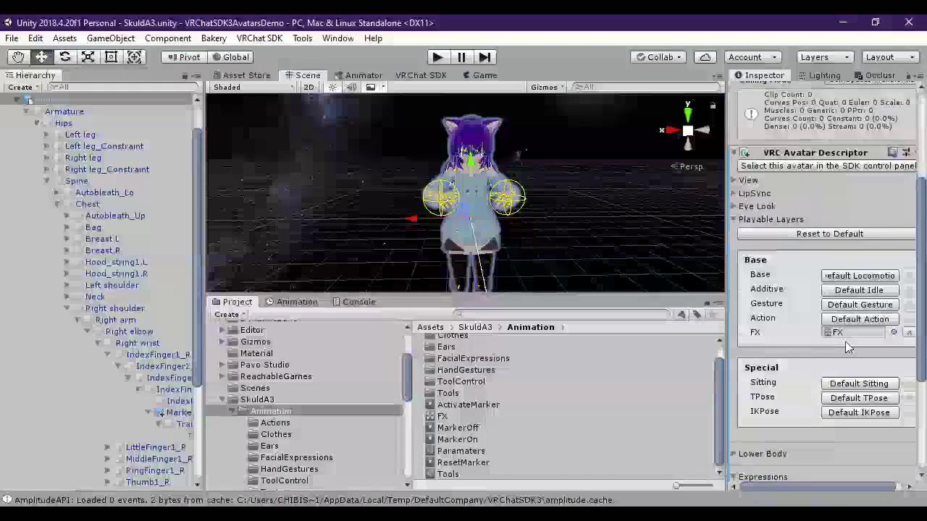
scroll(833, 326, down, 4)
scroll(826, 319, up, 4)
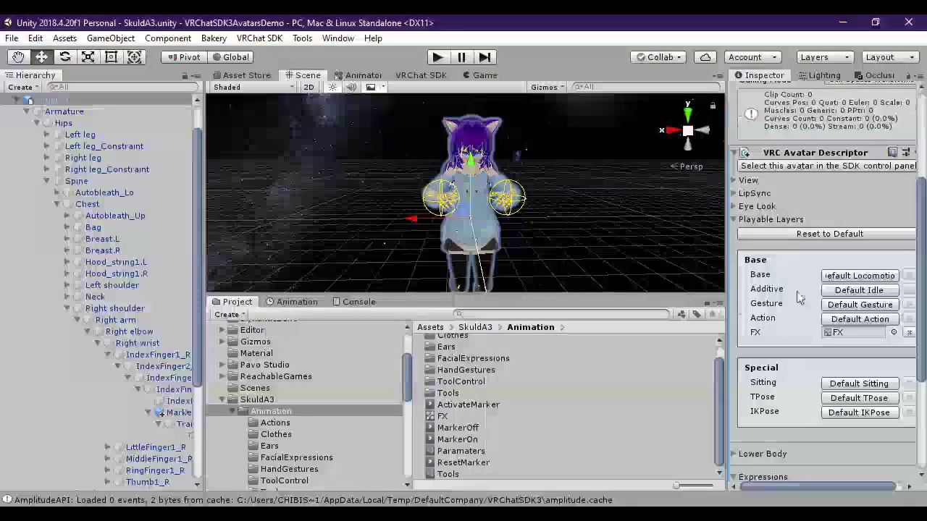
scroll(808, 304, down, 2)
scroll(808, 305, down, 3)
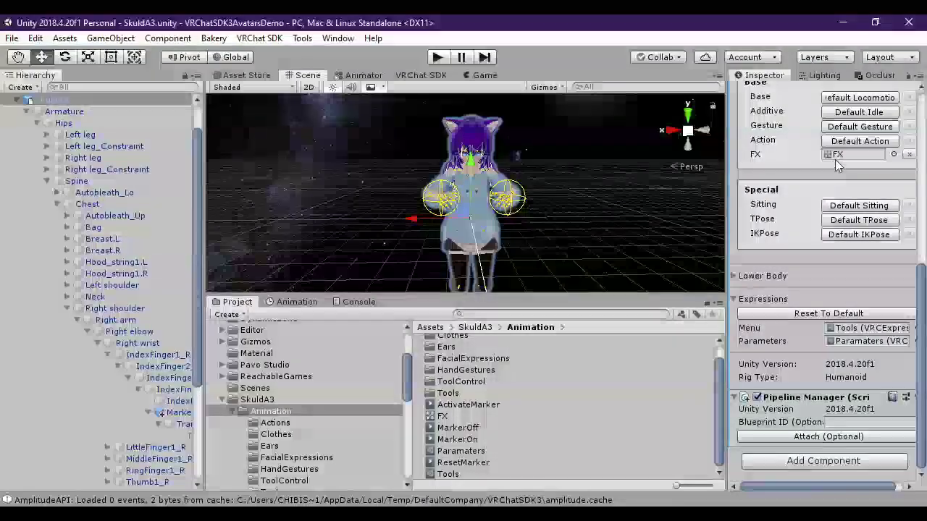
click(862, 328)
click(565, 473)
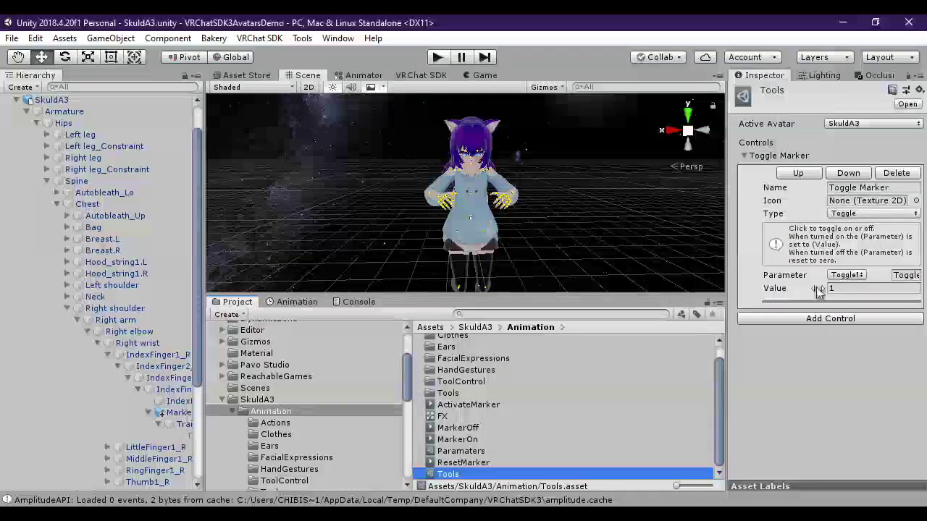
drag(721, 253, 666, 257)
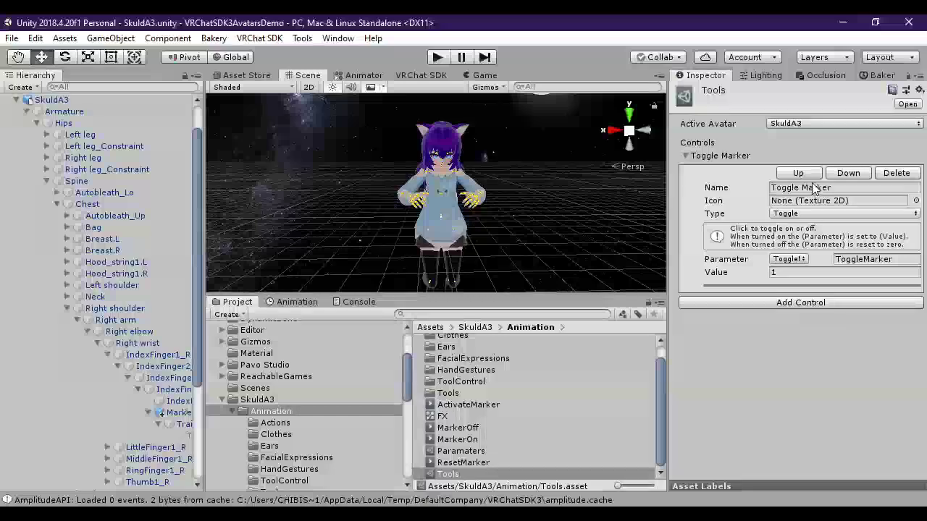
Inspect the ToggleMarker entry, Parameter 4, in the Paramaters asset
click(461, 450)
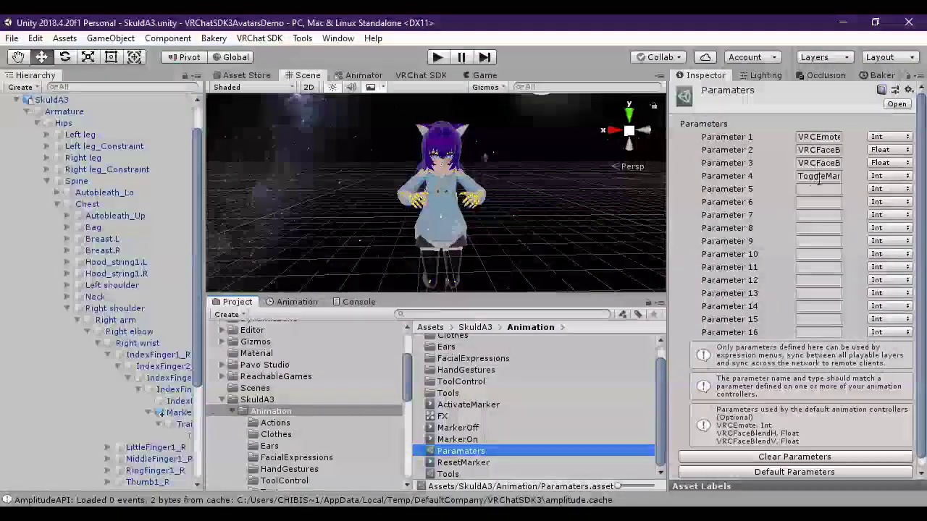
mouse_move(664, 190)
mouse_down()
mouse_move(555, 191)
mouse_move(673, 190)
mouse_up()
click(767, 178)
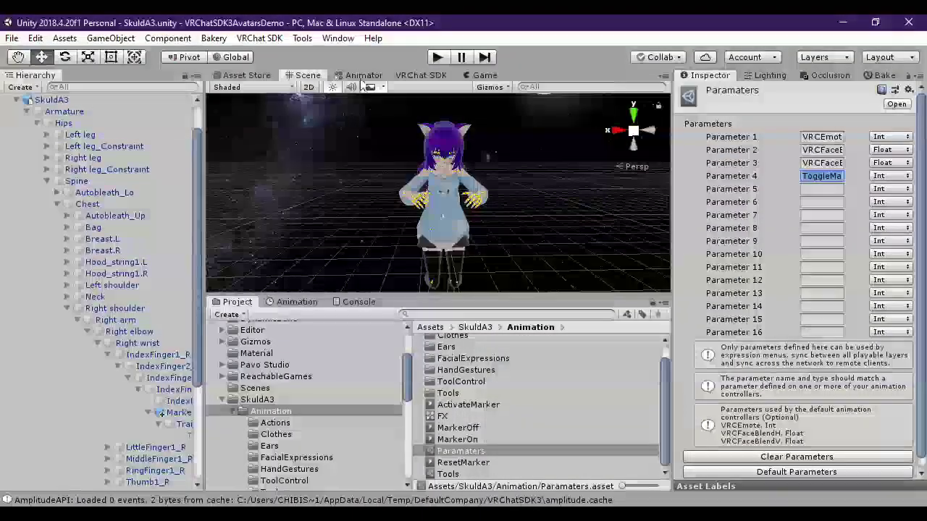
Review the FX controller's MarkerOn and RightHandGestures layers and its GestureRight and ToggleMarker parameters
click(359, 75)
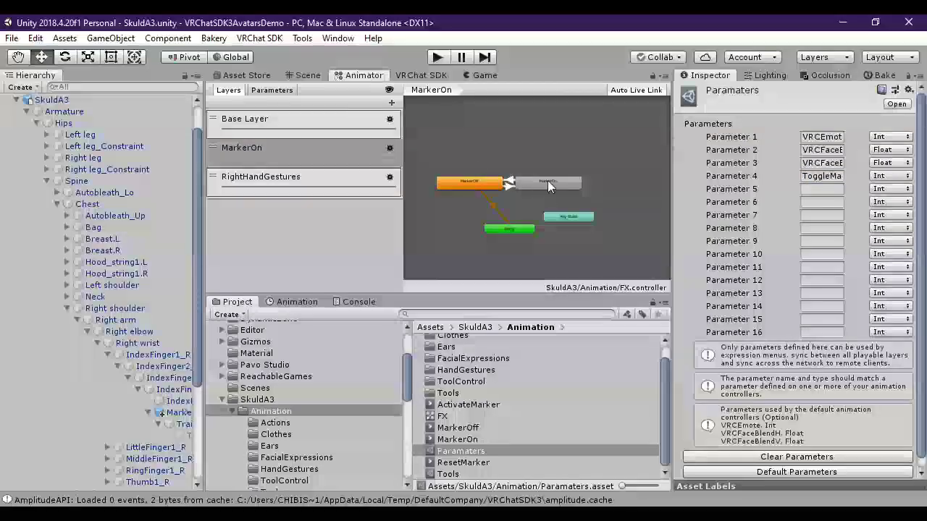
click(293, 152)
click(294, 174)
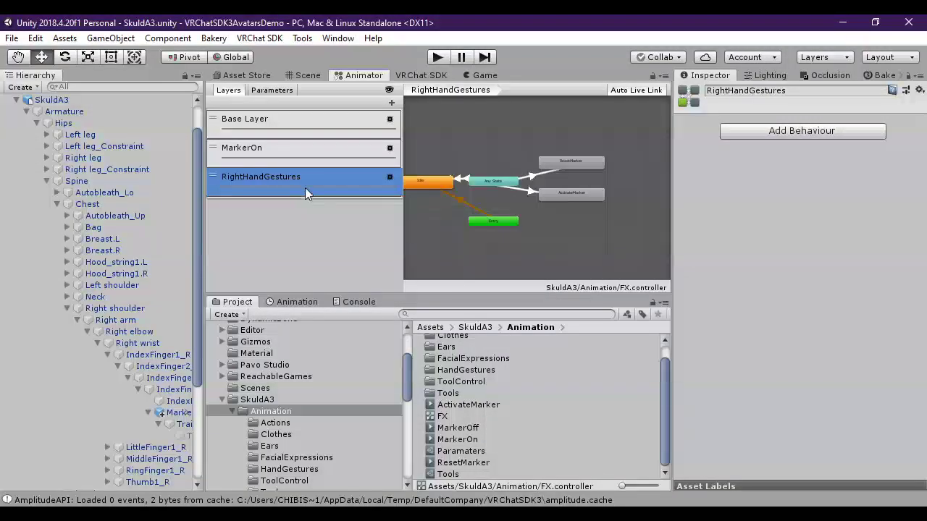
click(272, 90)
click(283, 119)
click(282, 134)
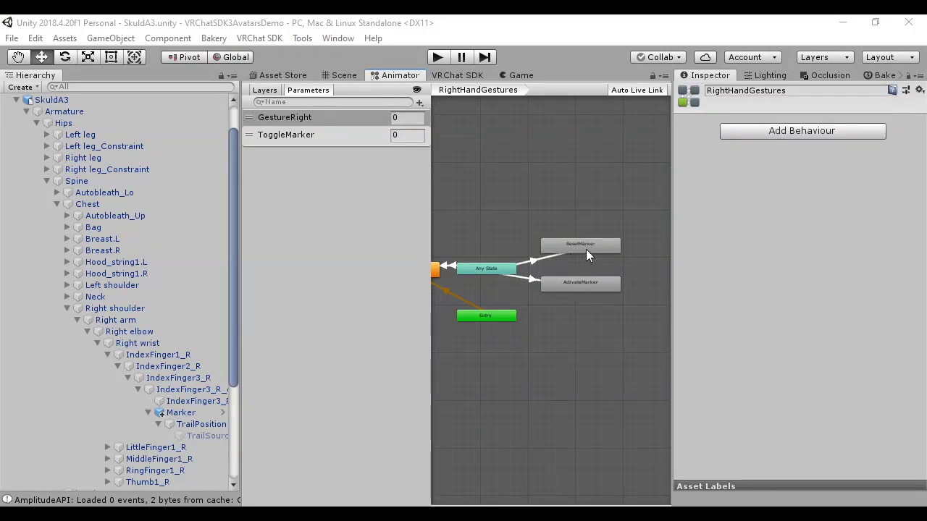
Set the GestureRight Equals condition to 2 on the AnyState to ResetMarker transition and 3 on the AnyState to ActivateMarker transition
click(532, 260)
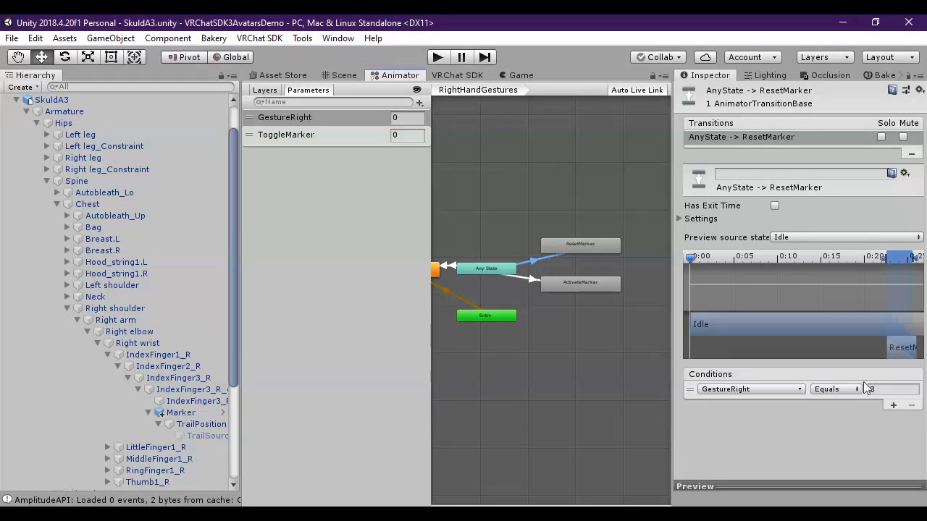
click(879, 390)
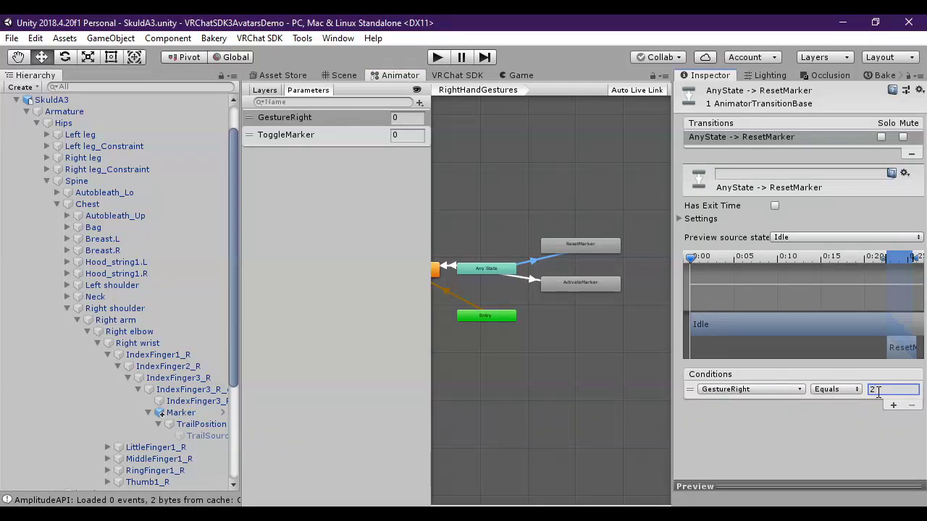
click(529, 278)
click(880, 392)
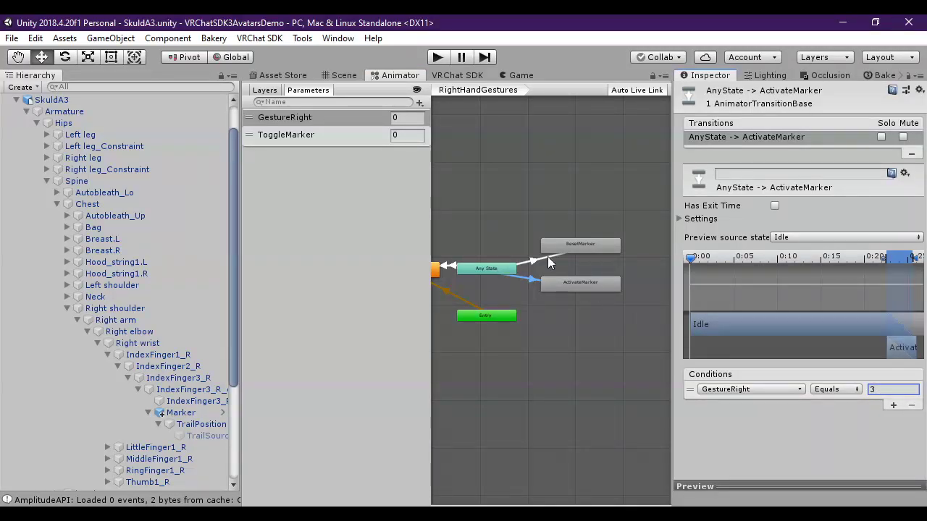
Check the GestureRight conditions on the AnyState transitions to ResetMarker and ActivateMarker
click(530, 259)
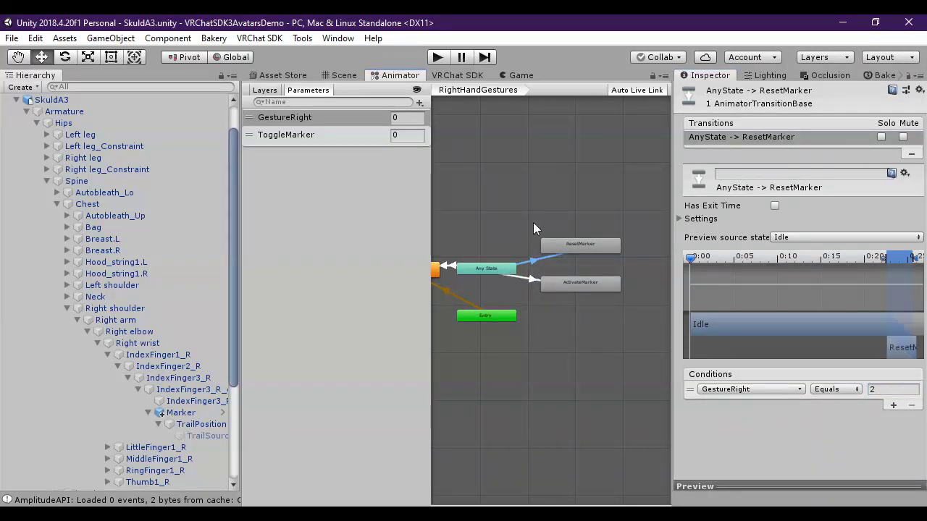
click(507, 265)
click(535, 257)
click(551, 257)
click(549, 254)
click(538, 259)
click(528, 278)
click(530, 273)
click(534, 269)
click(529, 283)
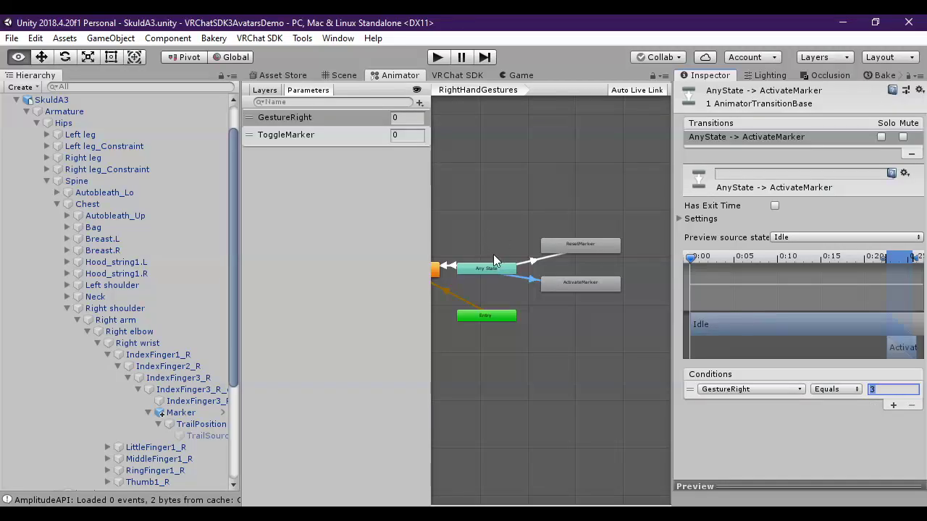
Set the Animator controller of SkuldA3 to None
key(alt+Tab)
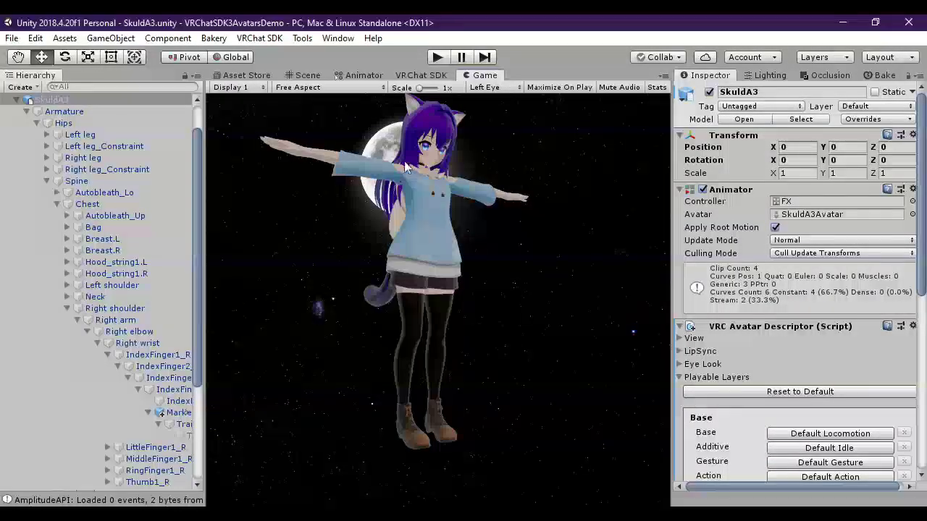
click(307, 75)
middle_drag(515, 176, 500, 183)
key(f)
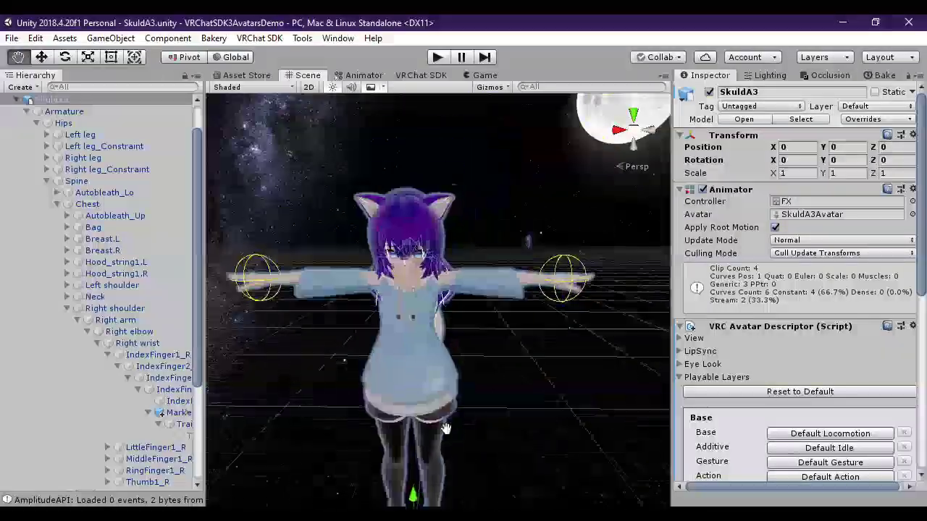
alt+drag(499, 182, 463, 289)
scroll(373, 233, down, 3)
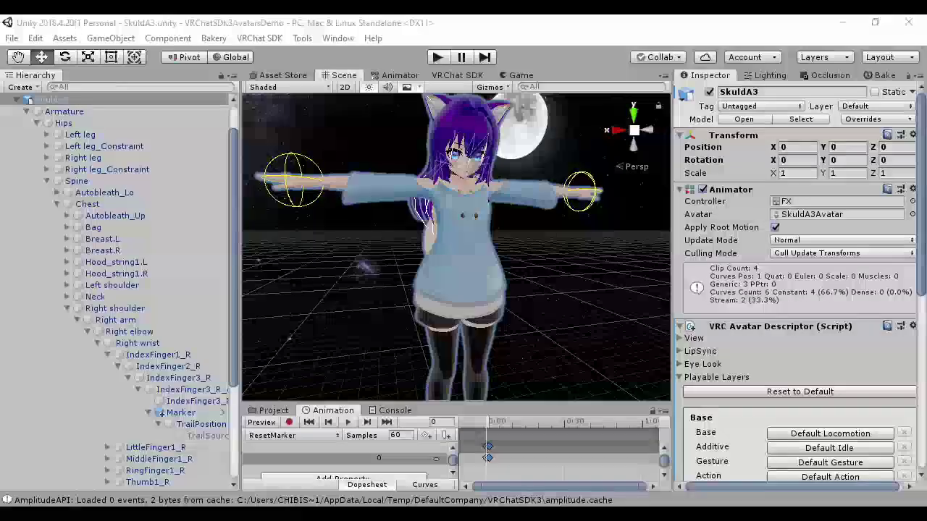
click(912, 202)
double_click(173, 122)
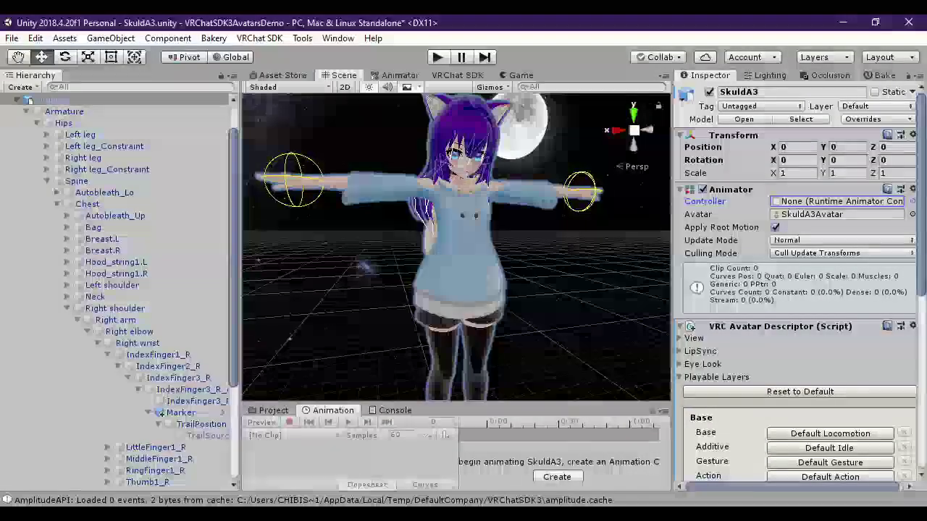
Build the SkuldA3 avatar for publishing with the VRChat SDK Builder
click(458, 77)
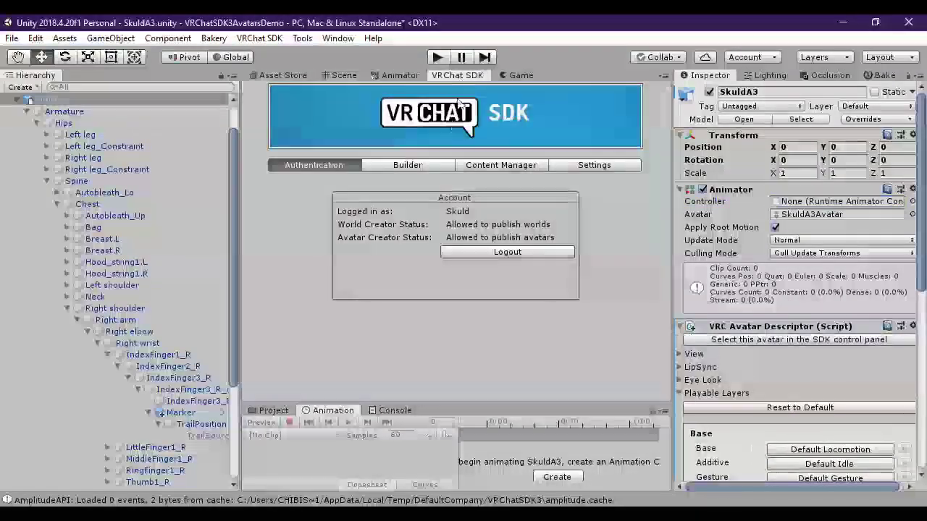
click(398, 165)
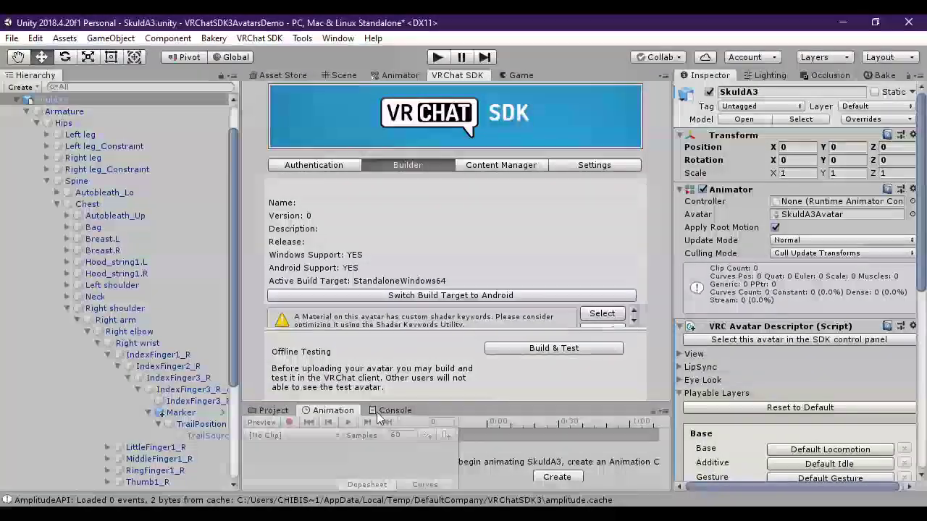
drag(497, 402, 487, 474)
click(551, 468)
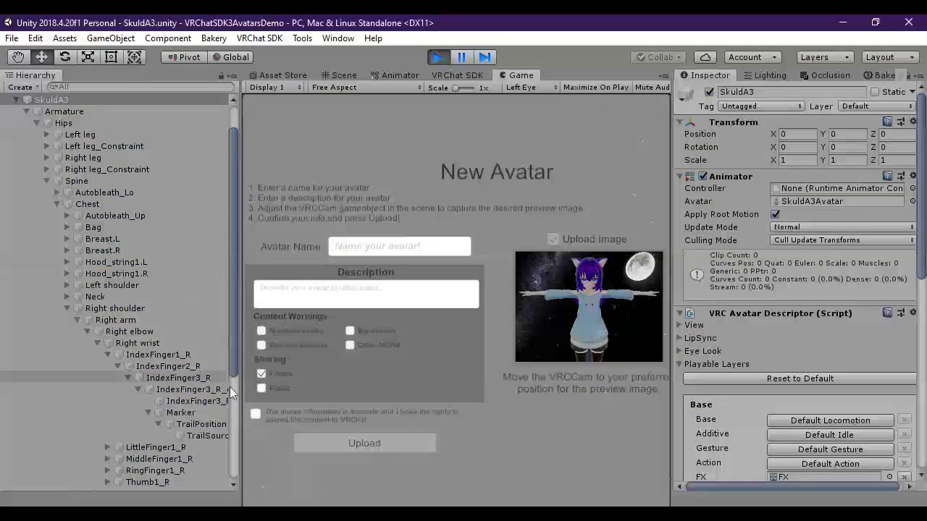
Upload the new avatar under the name TrailRenderTest, with the content-rights statement accepted
click(295, 414)
click(396, 246)
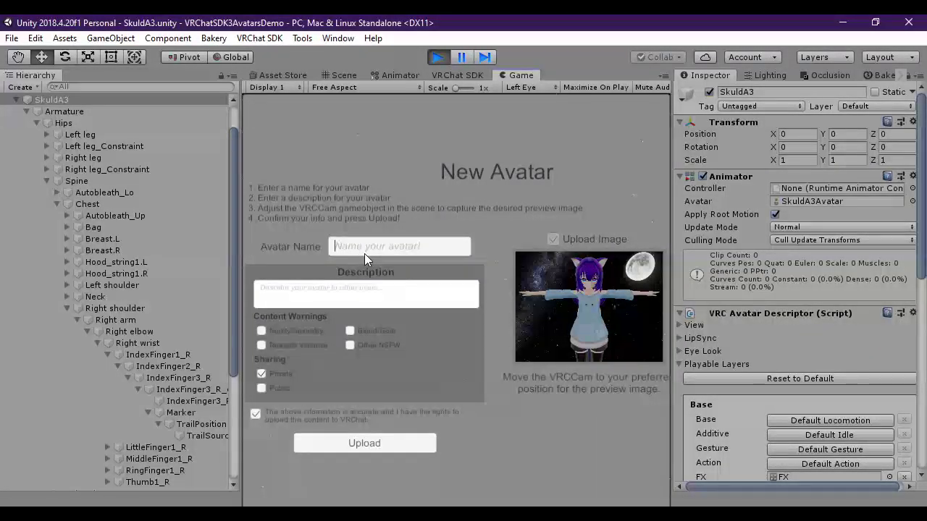
text(TrailRend)
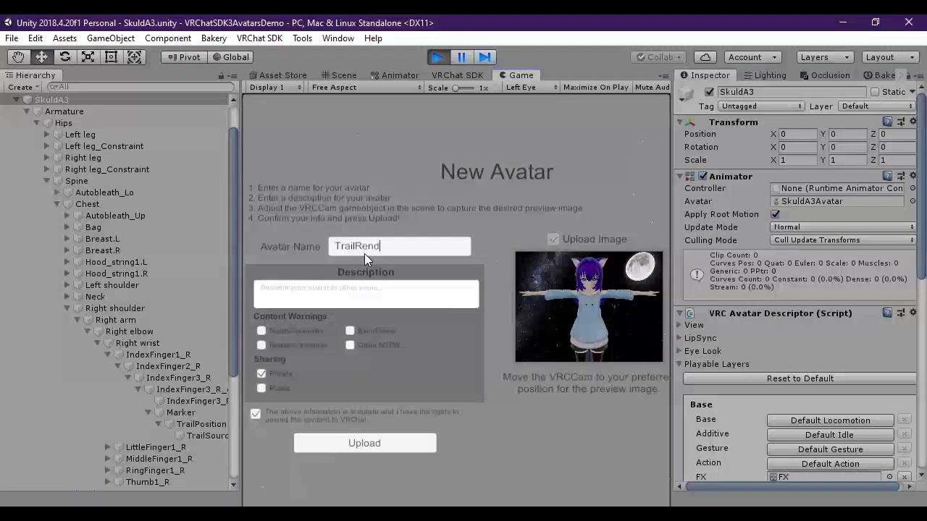
text(erTest)
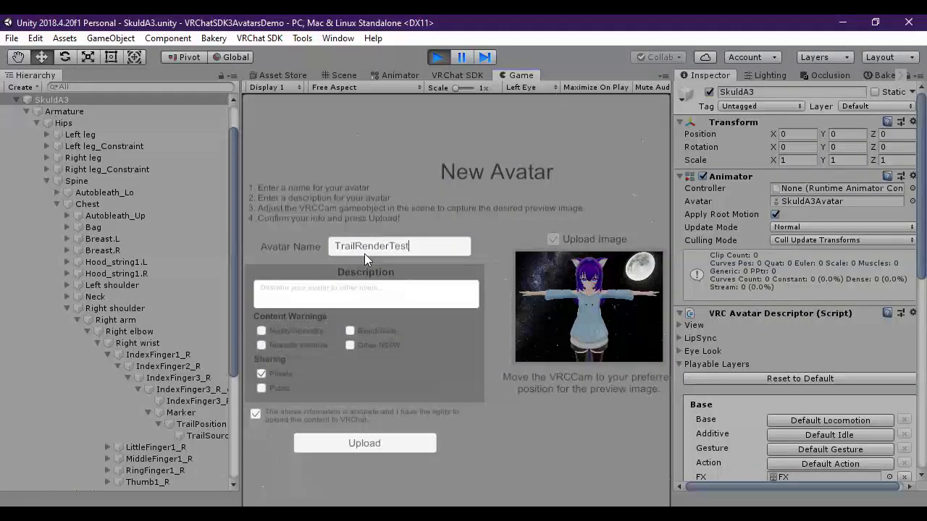
click(386, 448)
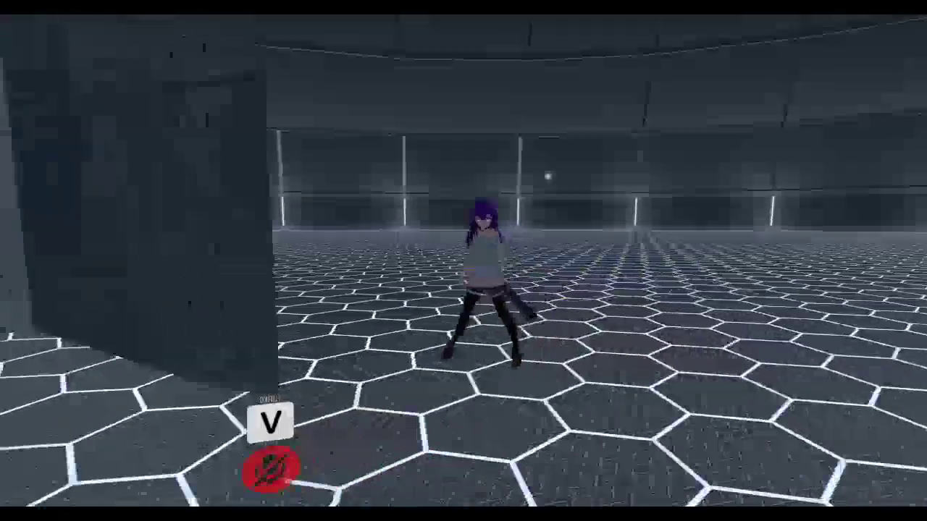
Switch to VRChat, turn on Toggle Marker in the avatar's action menu, and draw trails in the air with the finger
key(r)
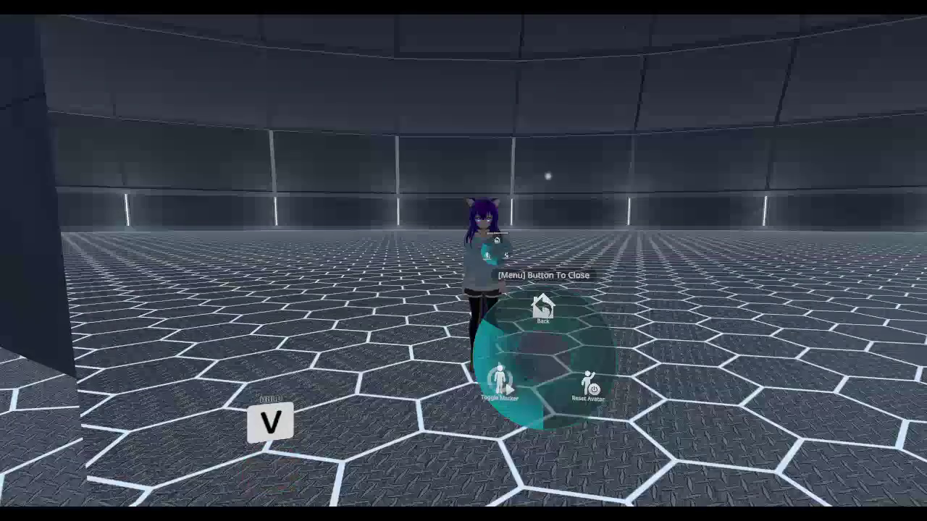
key(r)
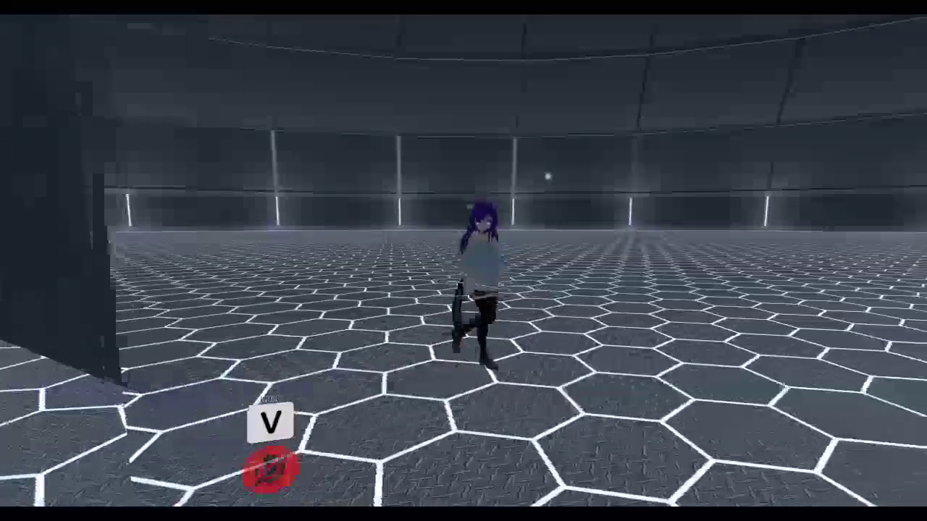
key(v)
key(v)
key(v)
key(v)
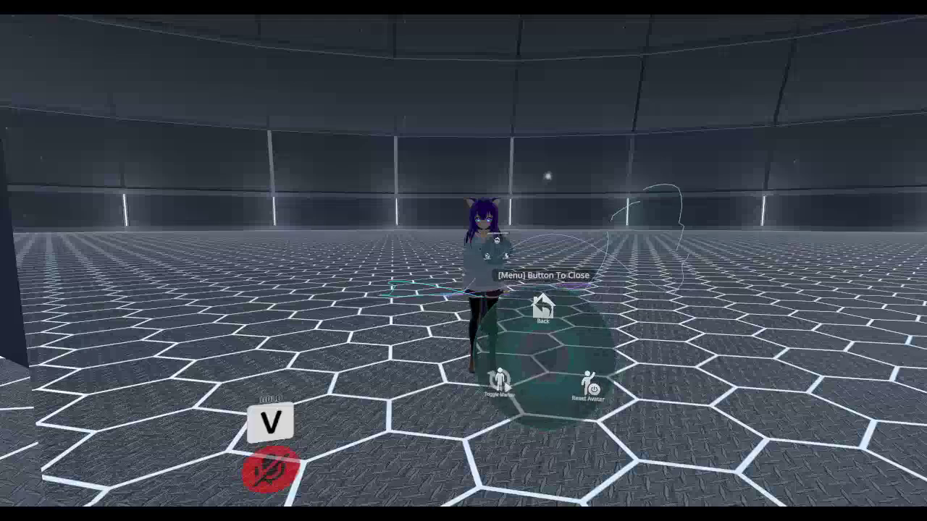
Turn off Toggle Marker in the action menu to clear the drawn trails
key(v)
key(v)
key(v)
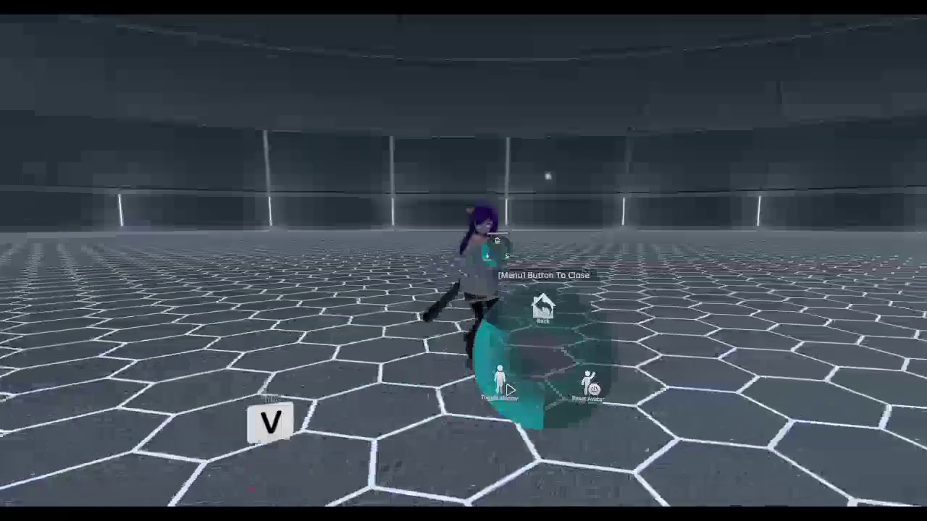
key(v)
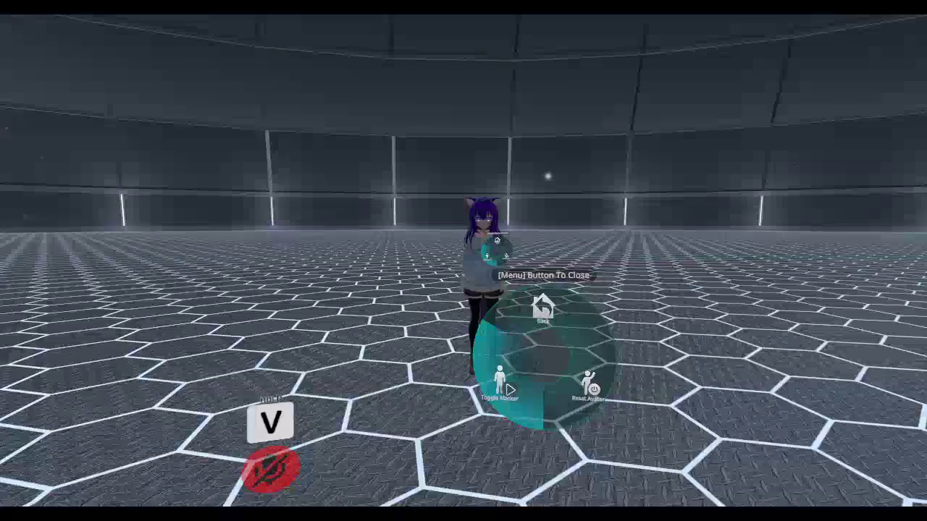
key(v)
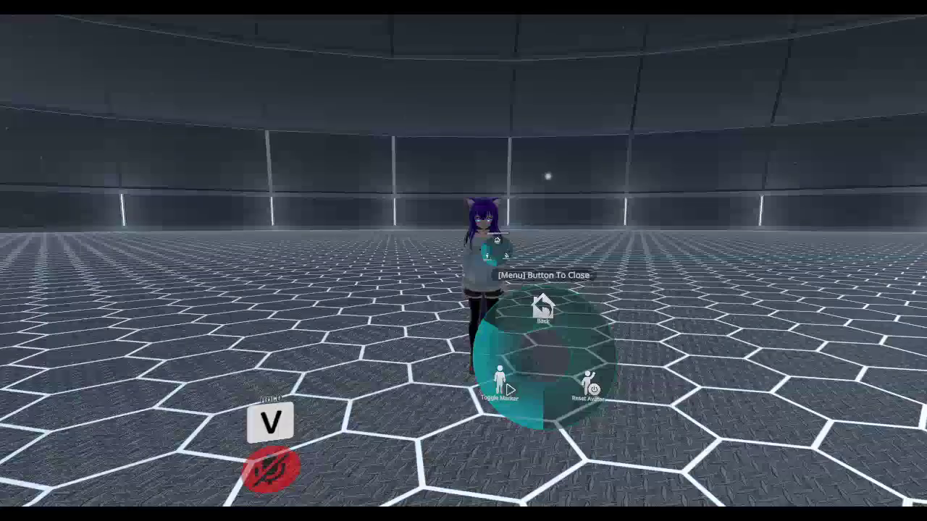
key(v)
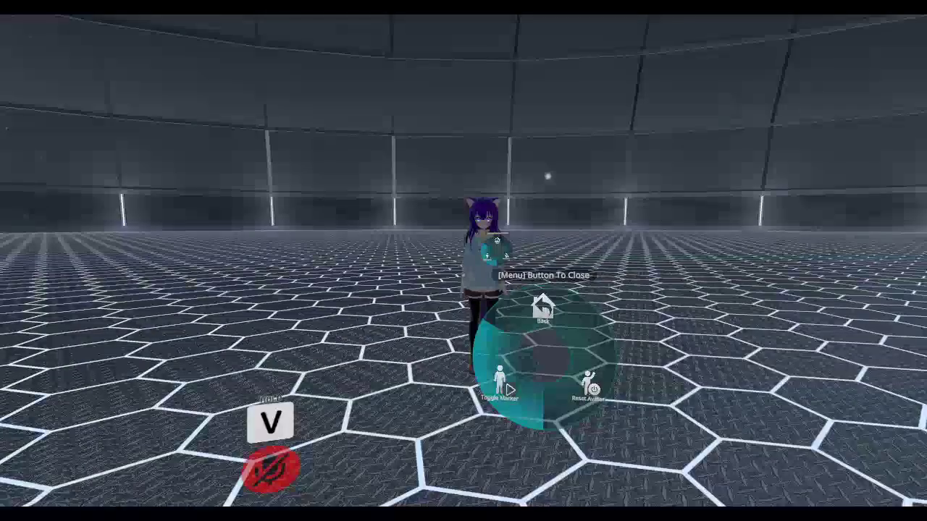
key(v)
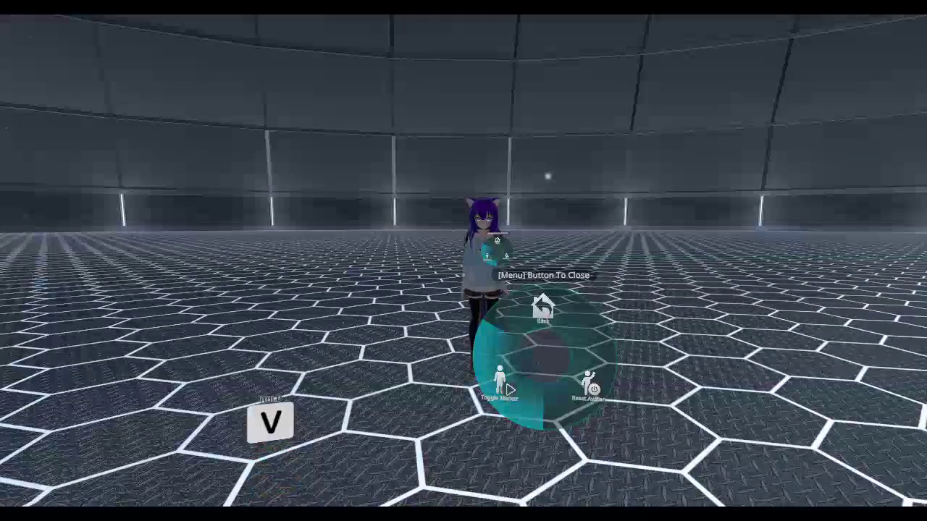
key(v)
key(v)
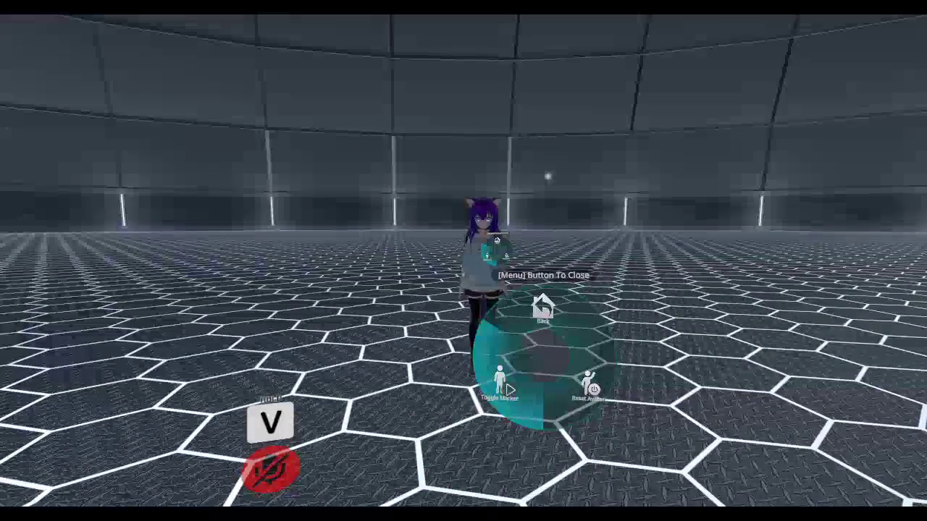
key(v)
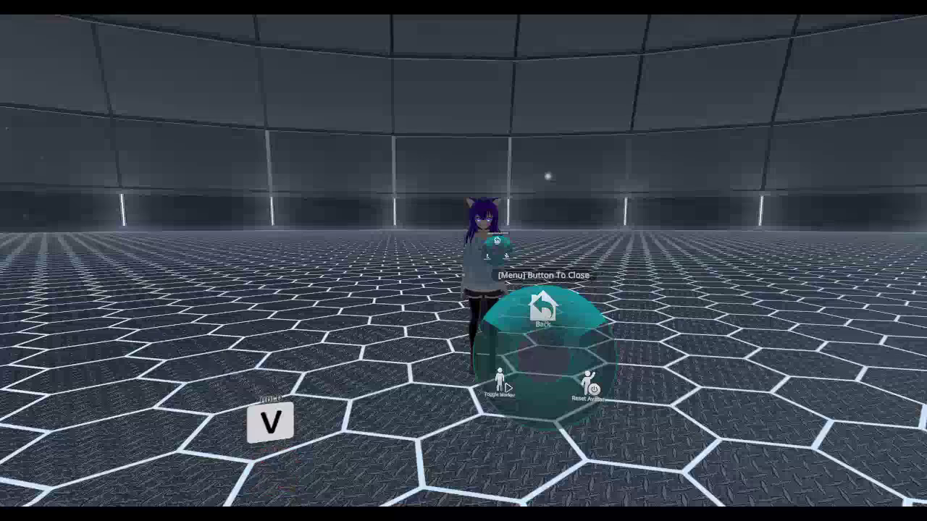
Close the action menu and move the avatar around the world
key(r)
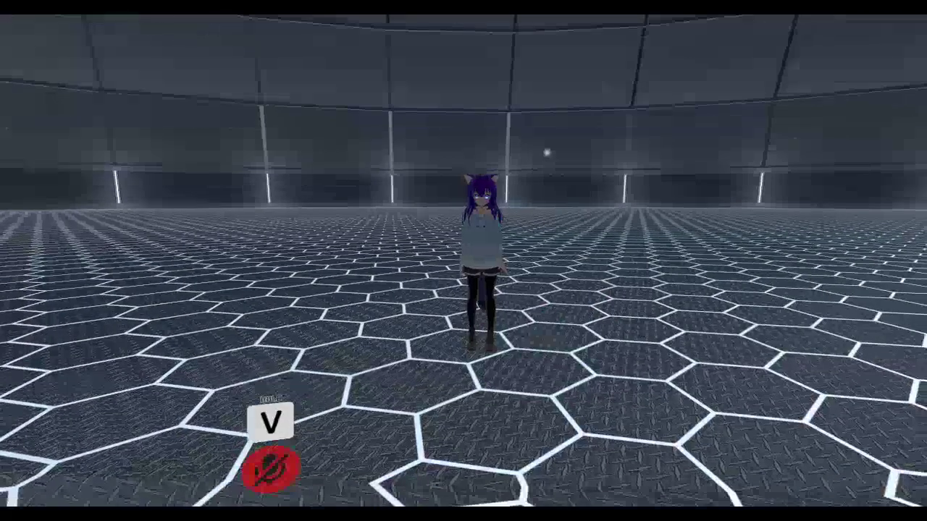
key(a)
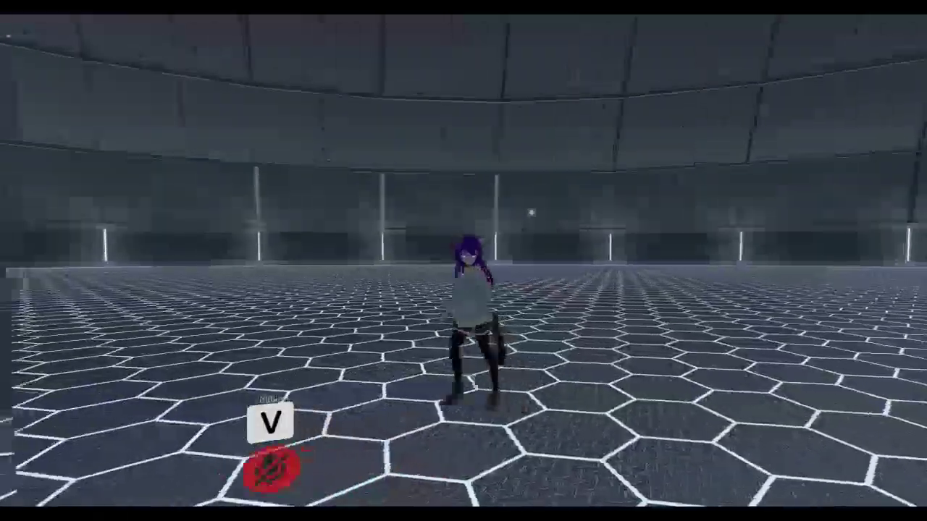
key(s)
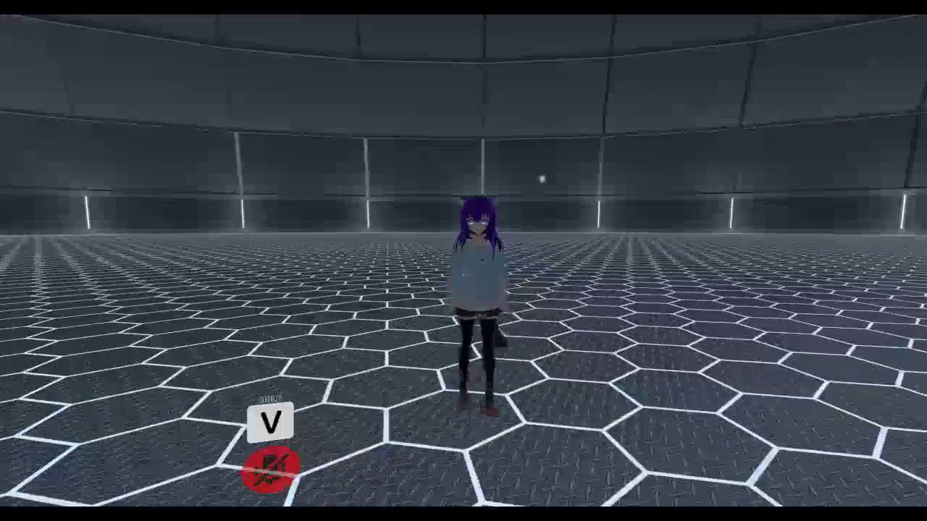